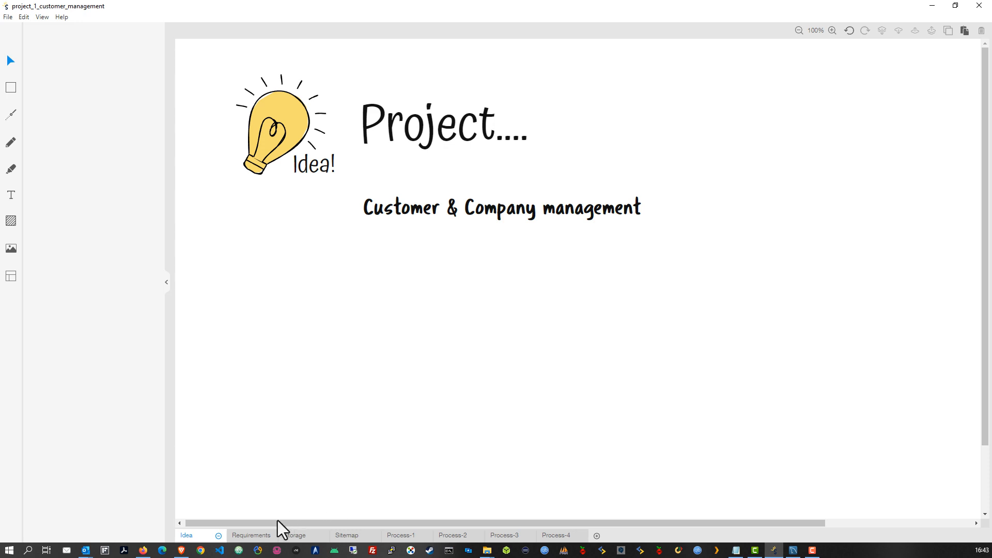
# Review the customer management plan's requirements, storage and sitemap pages, and put the plan away
pyautogui.click(250, 536)
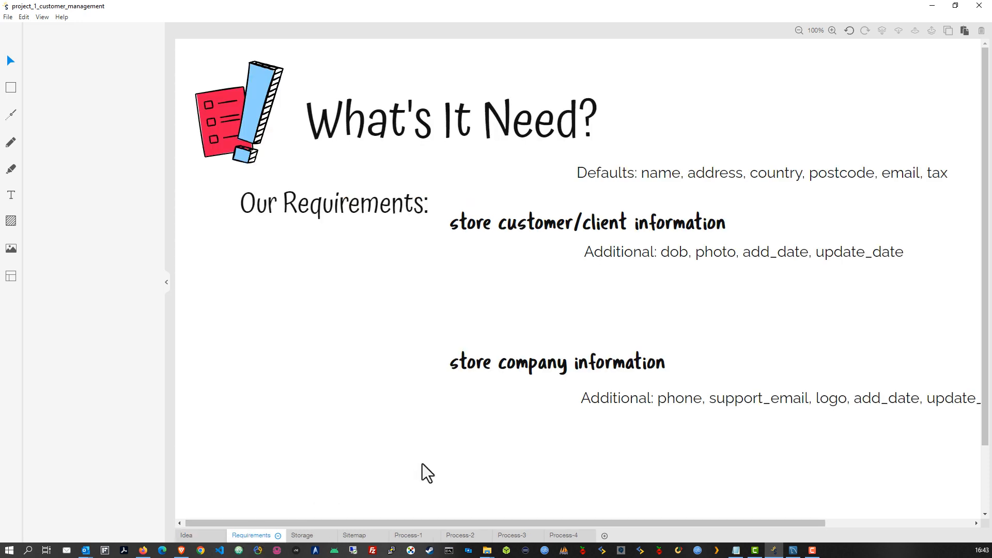
pyautogui.moveTo(511, 524); pyautogui.dragTo(608, 509)
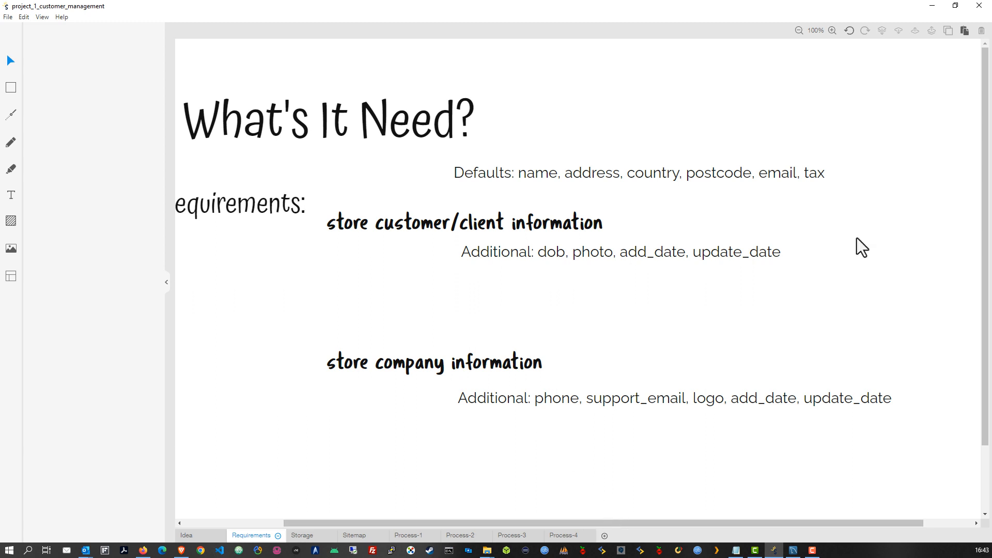
pyautogui.click(305, 535)
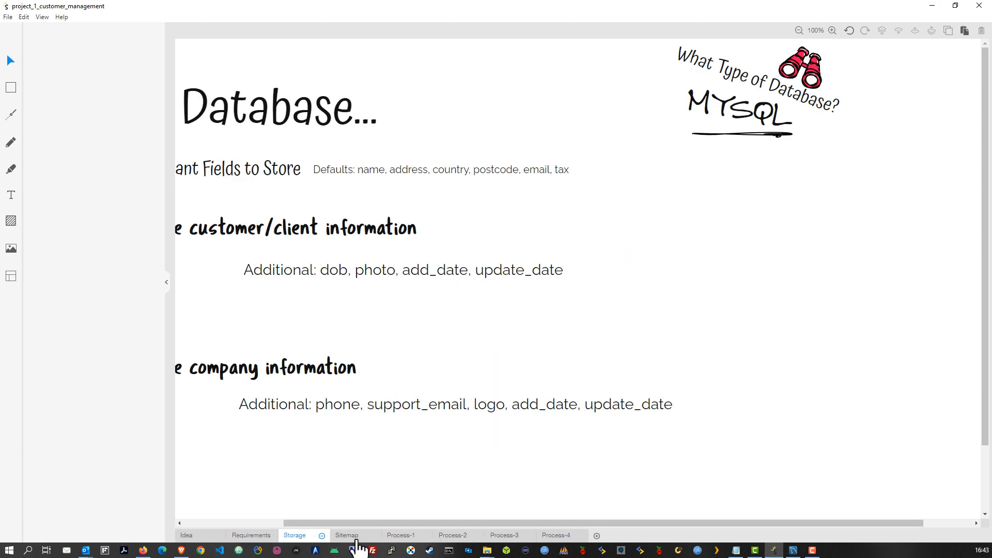
pyautogui.click(353, 535)
pyautogui.click(930, 7)
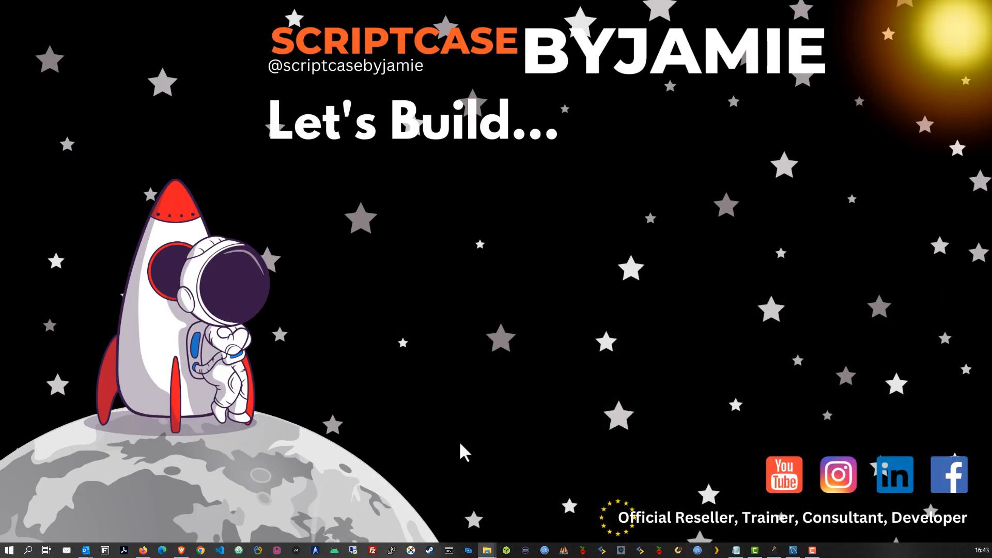
pyautogui.click(793, 550)
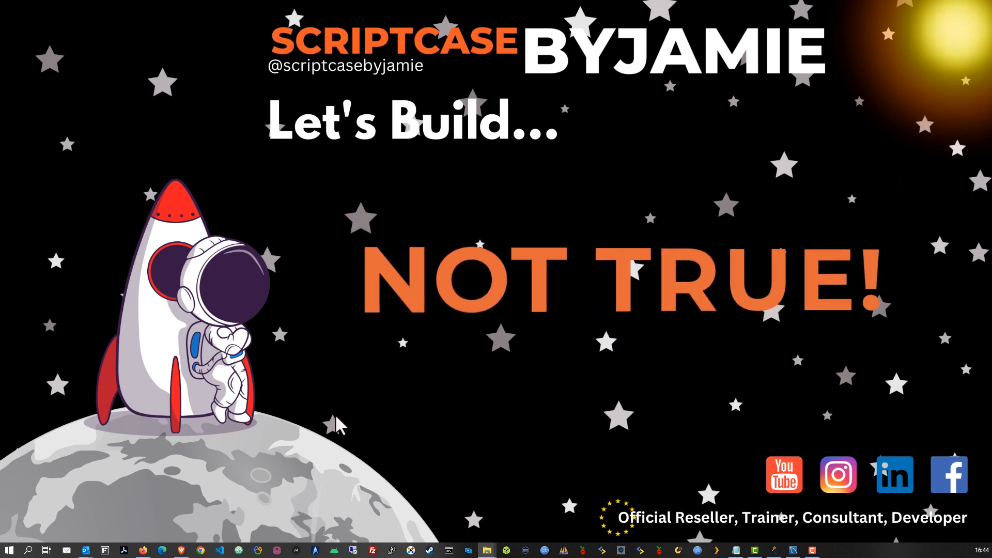
# Switch to ScriptCase in the browser and create a folder named Admin in the project's root
pyautogui.click(180, 549)
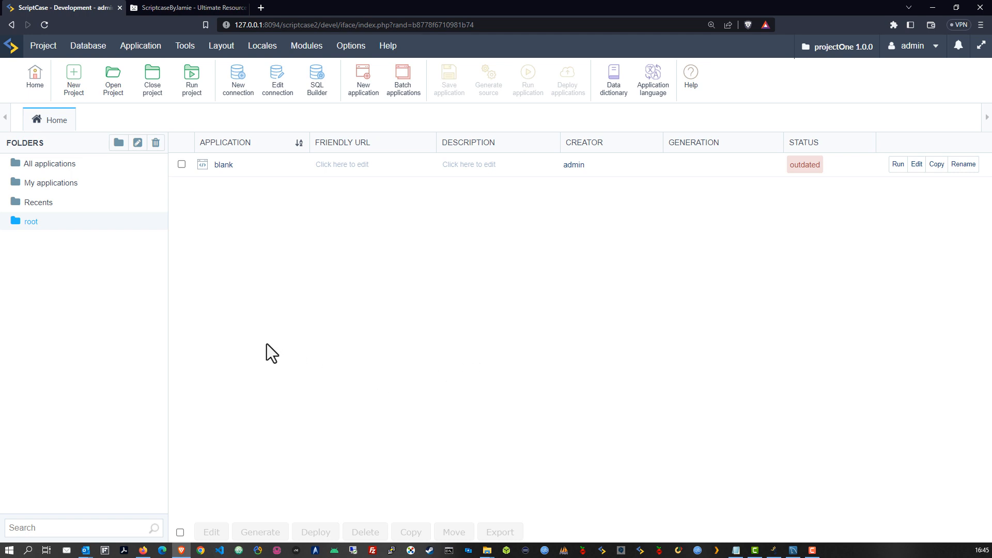
pyautogui.click(118, 144)
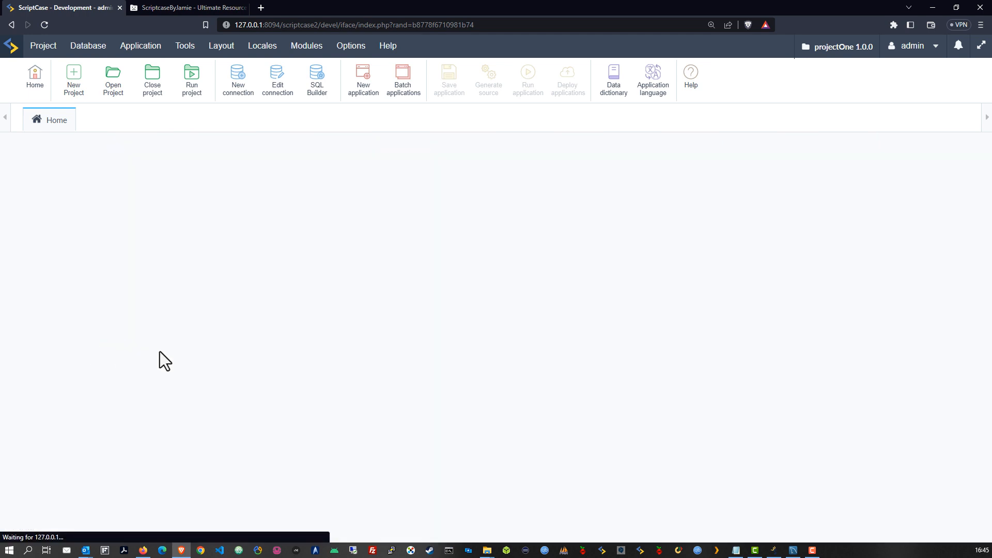
pyautogui.click(413, 304)
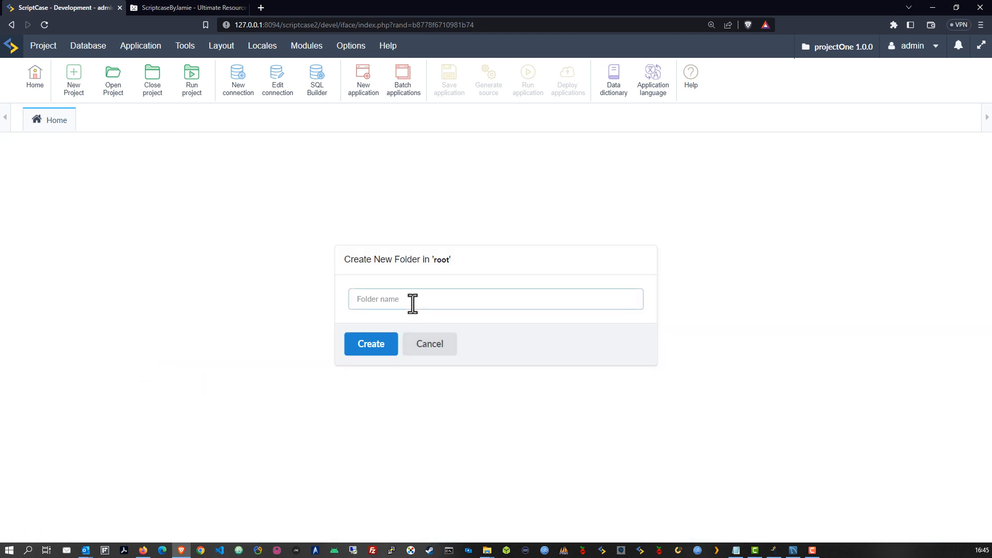
pyautogui.write('Admin')
pyautogui.click(367, 346)
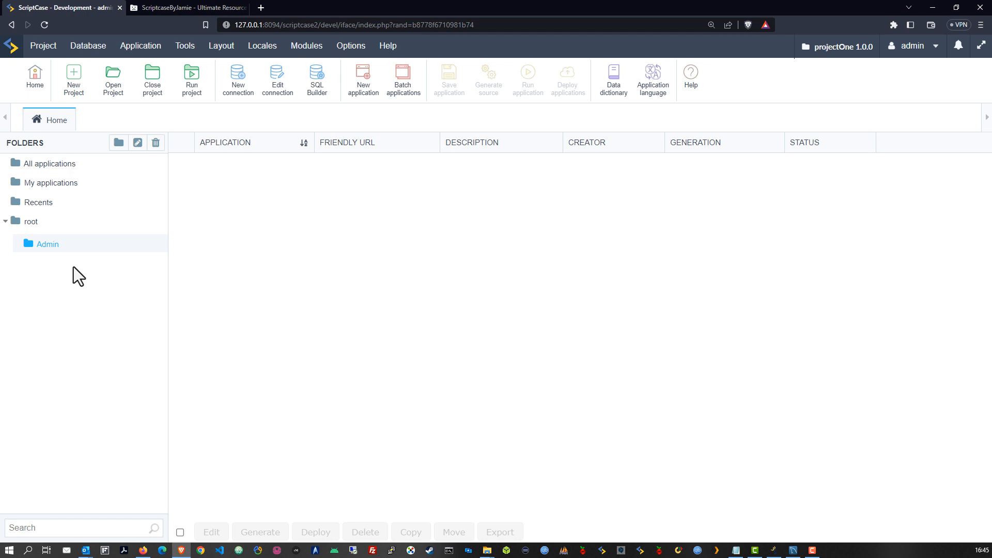
# Create a subfolder named clients inside the Admin folder
pyautogui.click(118, 144)
pyautogui.click(452, 298)
pyautogui.write('clients')
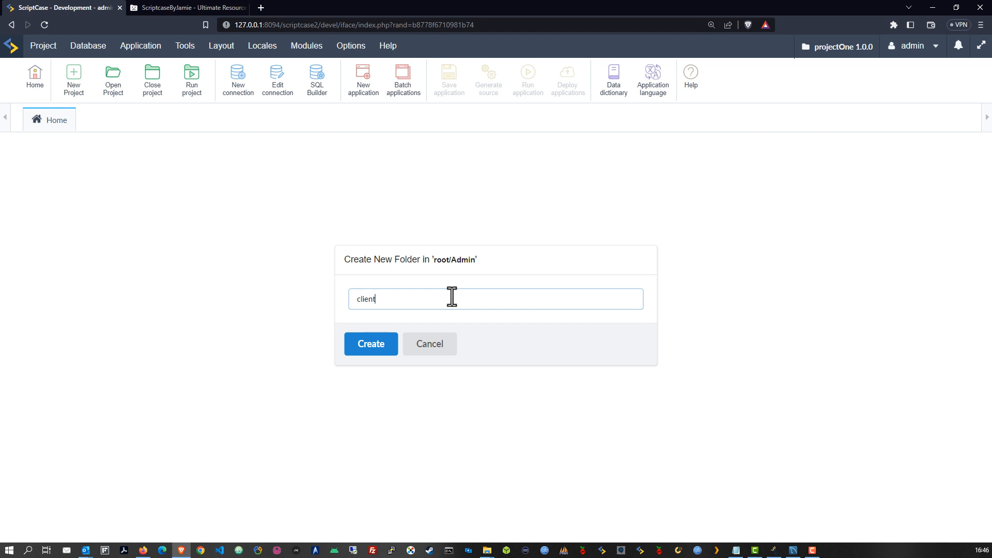
pyautogui.click(368, 350)
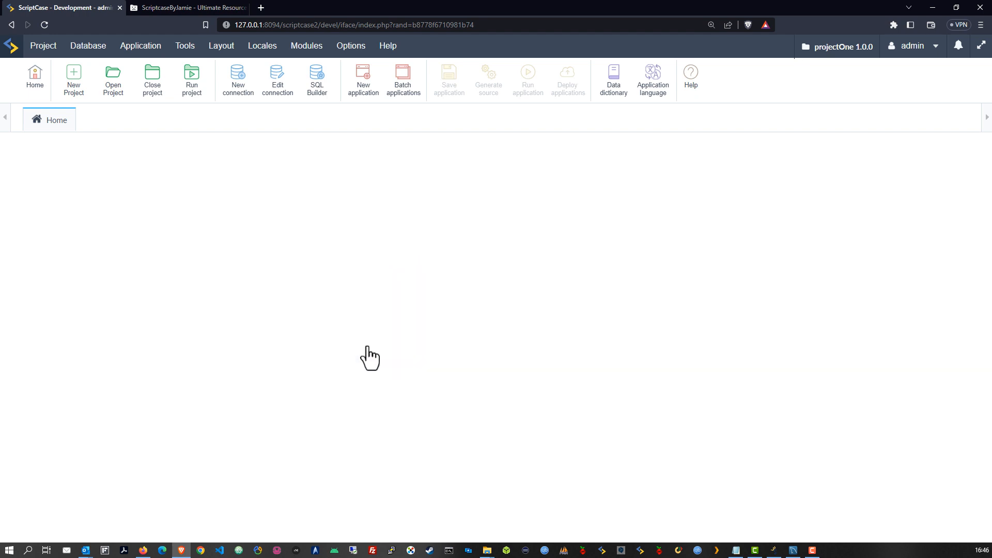
# Create a second subfolder named Companies inside the Admin folder
pyautogui.click(47, 247)
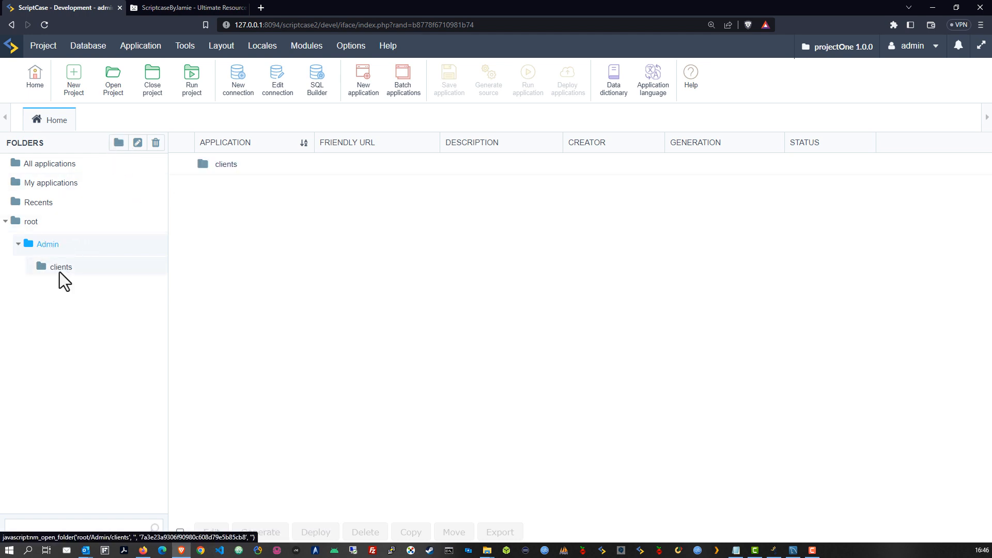
pyautogui.click(50, 247)
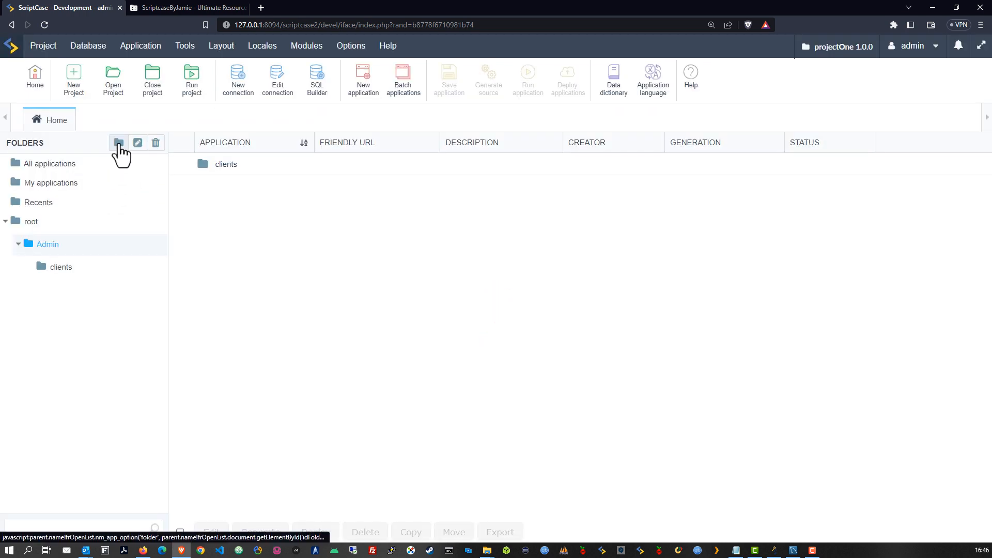
pyautogui.click(119, 145)
pyautogui.click(421, 302)
pyautogui.write('Companies')
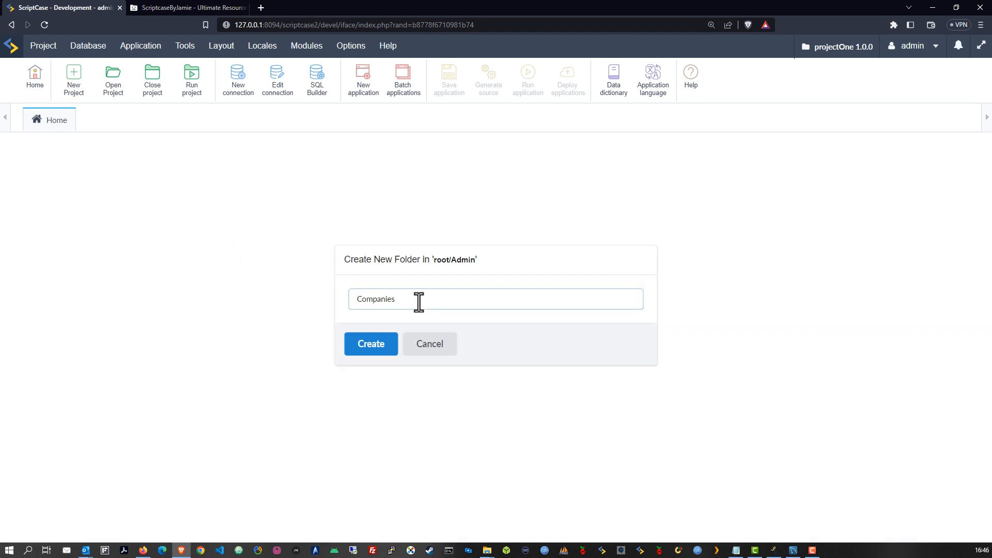
pyautogui.click(371, 345)
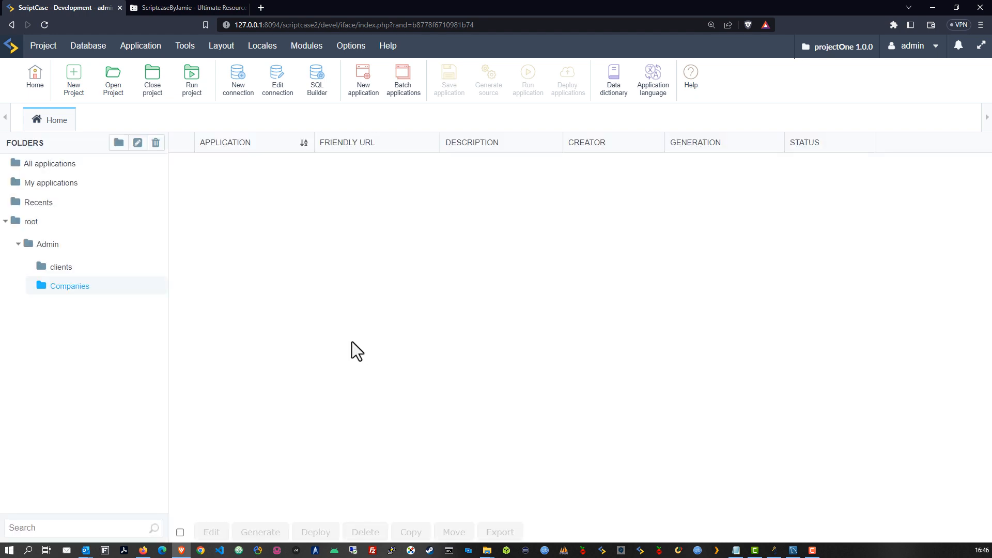
# Rename the clients subfolder as Clients with a capital C
pyautogui.click(60, 269)
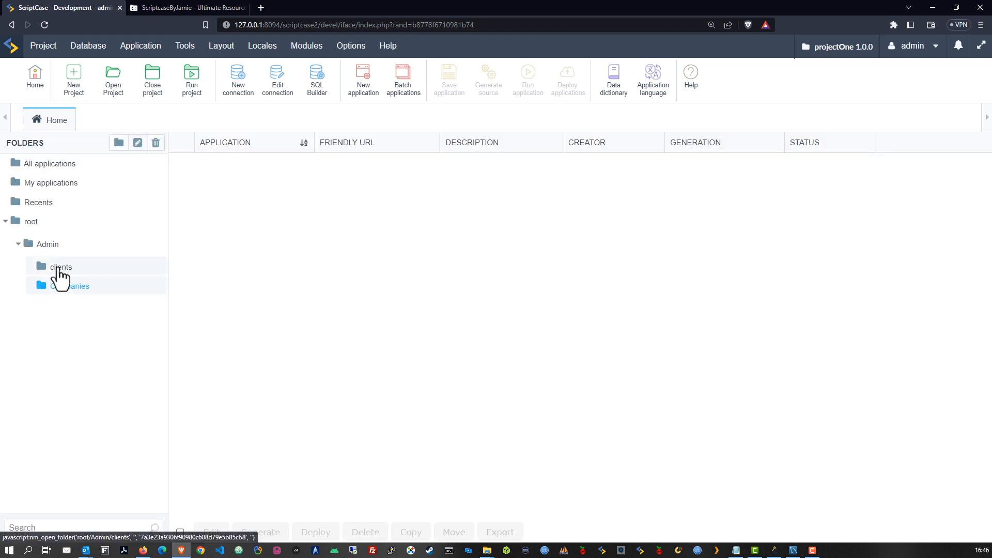
pyautogui.click(137, 150)
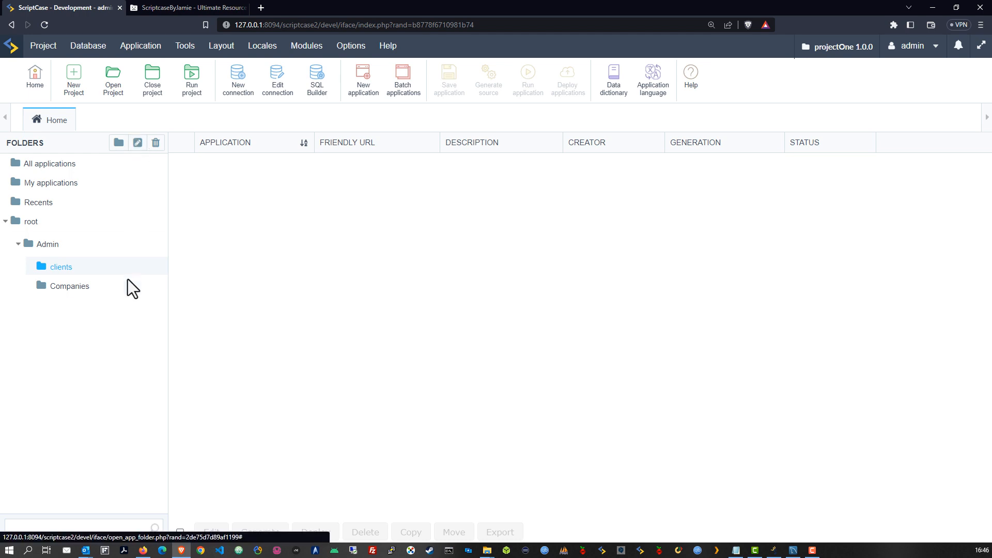
pyautogui.click(363, 303)
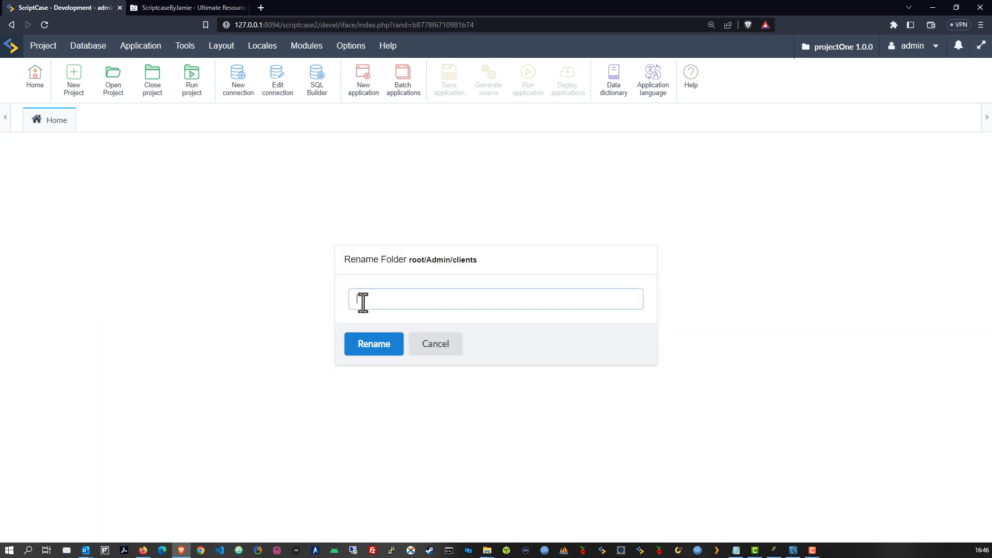
pyautogui.write('Clients')
pyautogui.click(383, 347)
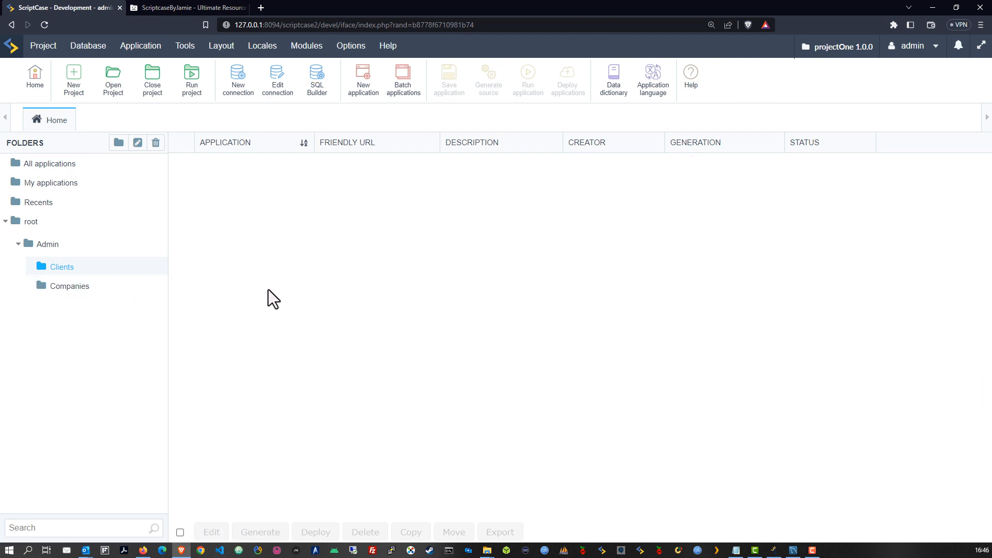
# With the Admin folder selected, start a batch application creation with a form and a grid for the clients and companies tables
pyautogui.click(73, 287)
pyautogui.click(43, 247)
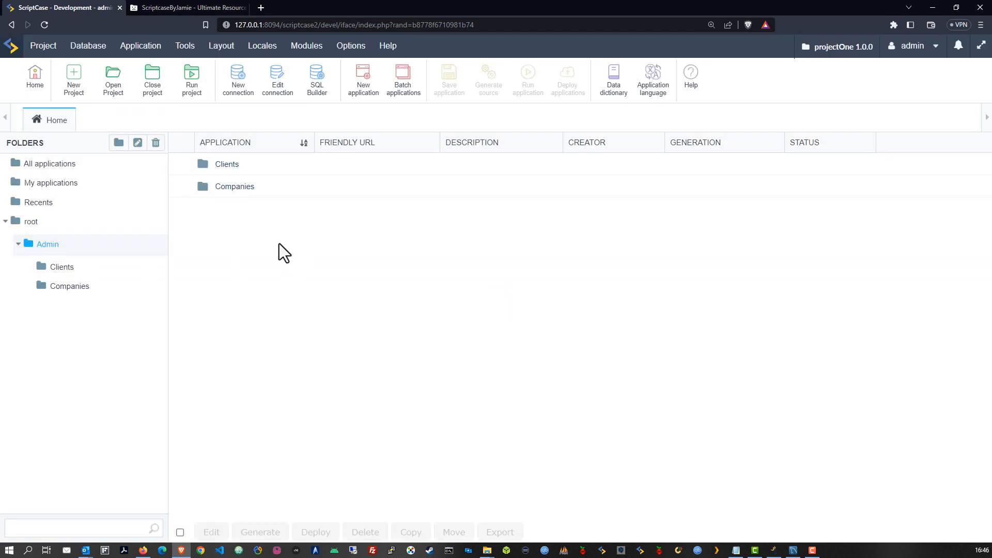
pyautogui.click(139, 49)
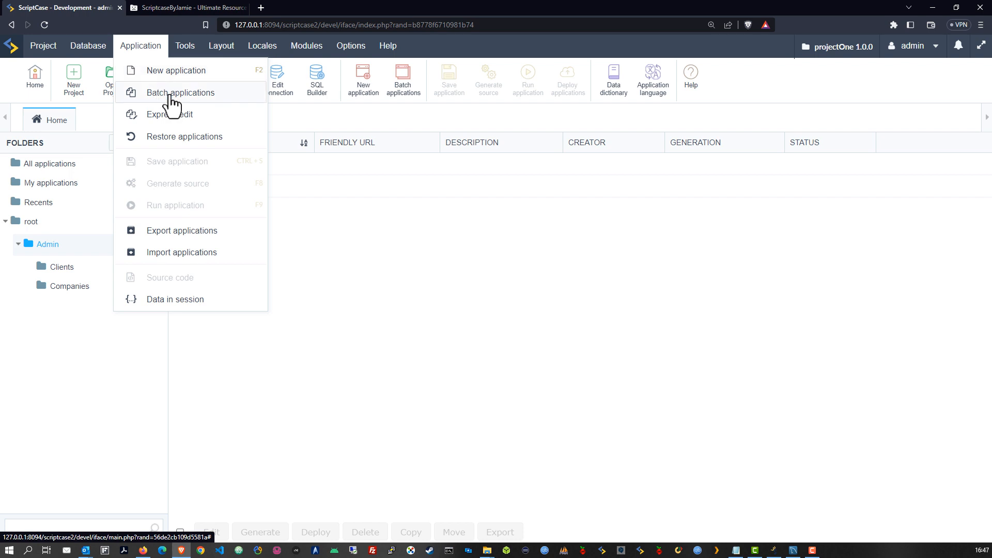
pyautogui.click(169, 97)
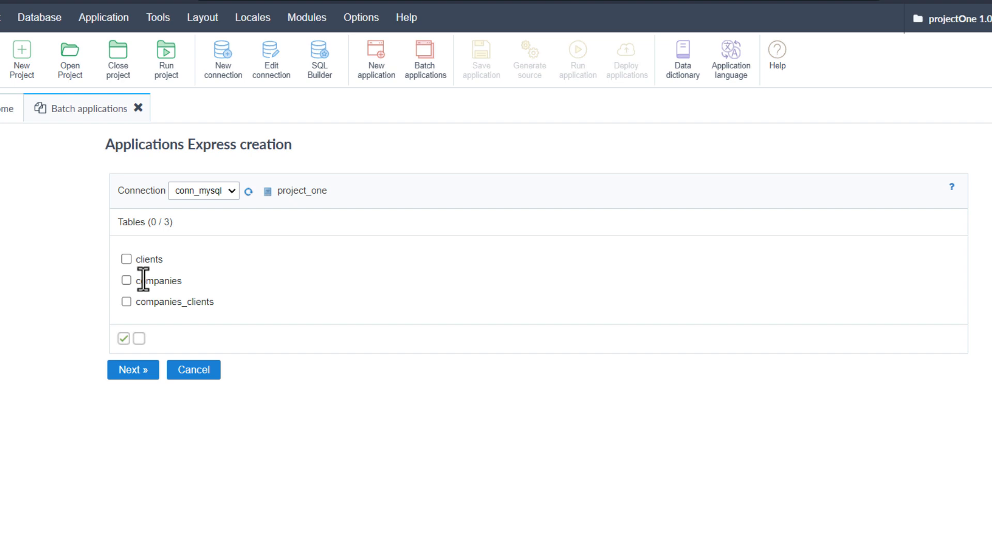
pyautogui.click(127, 259)
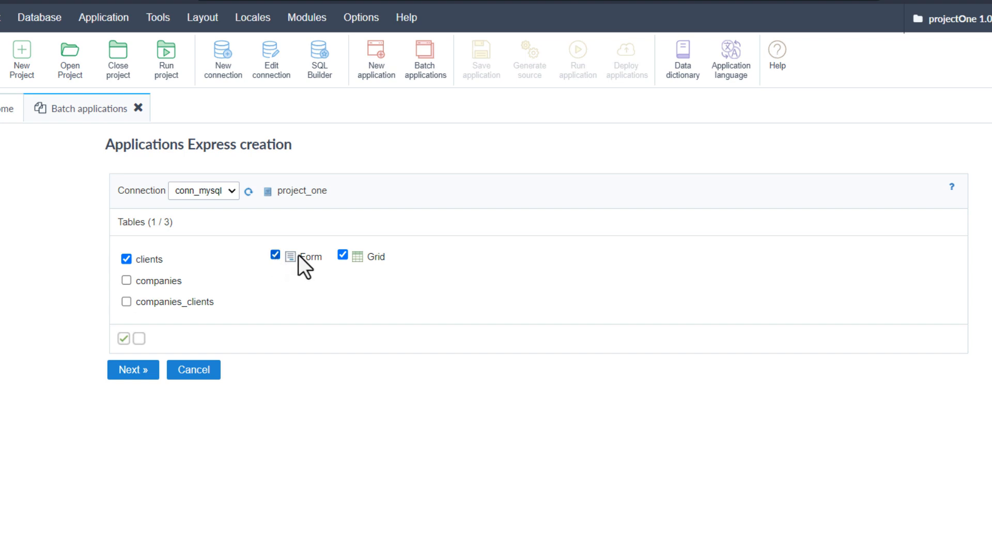
pyautogui.click(126, 280)
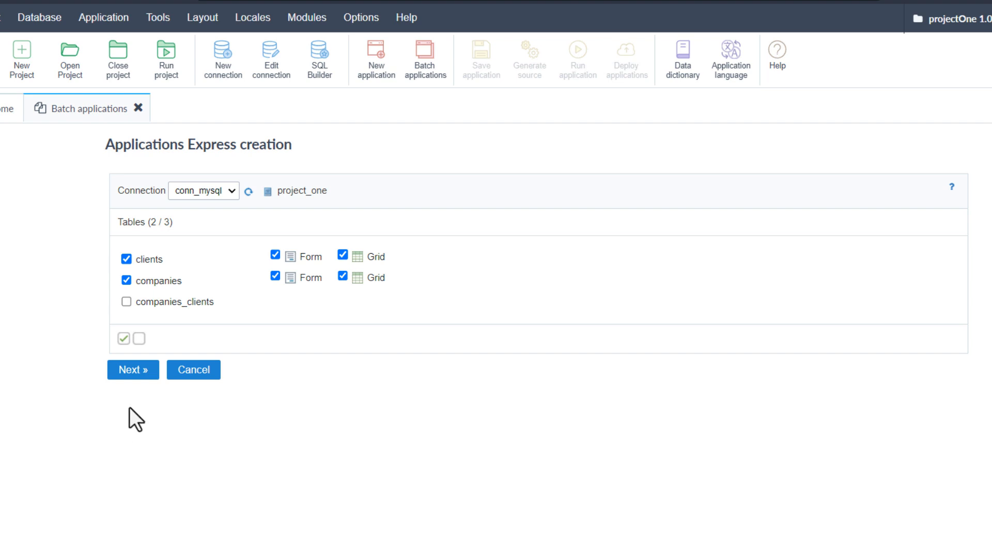
pyautogui.click(128, 370)
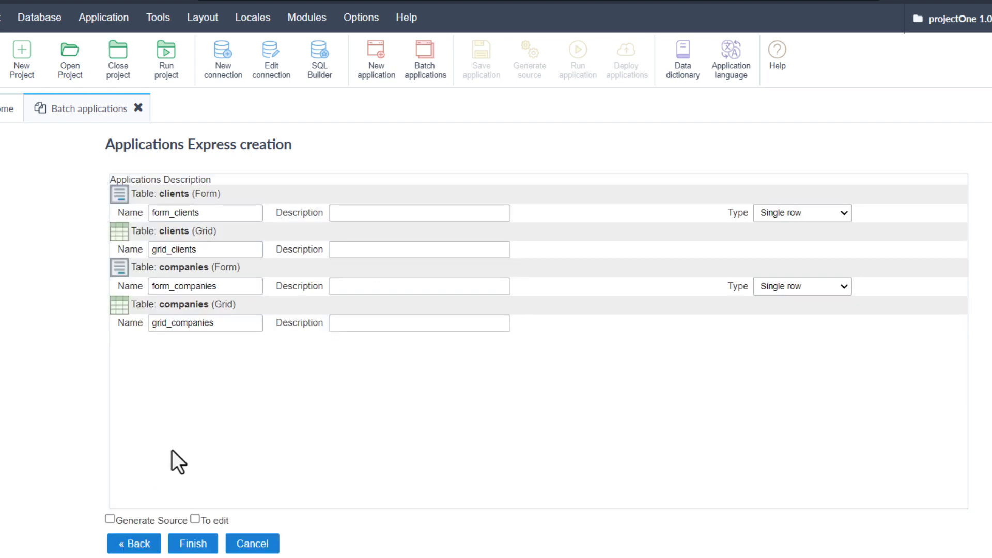
# Describe the clients form as "Admin - Client Management Form" and the clients grid as "Admin - Client Management Grid"
pyautogui.click(360, 212)
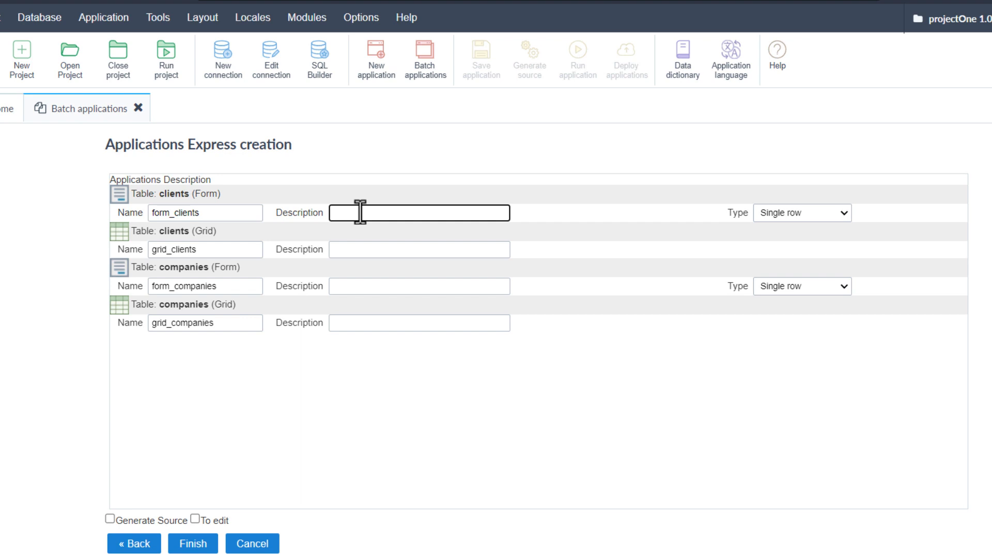
pyautogui.write('Admin - Client Management Form')
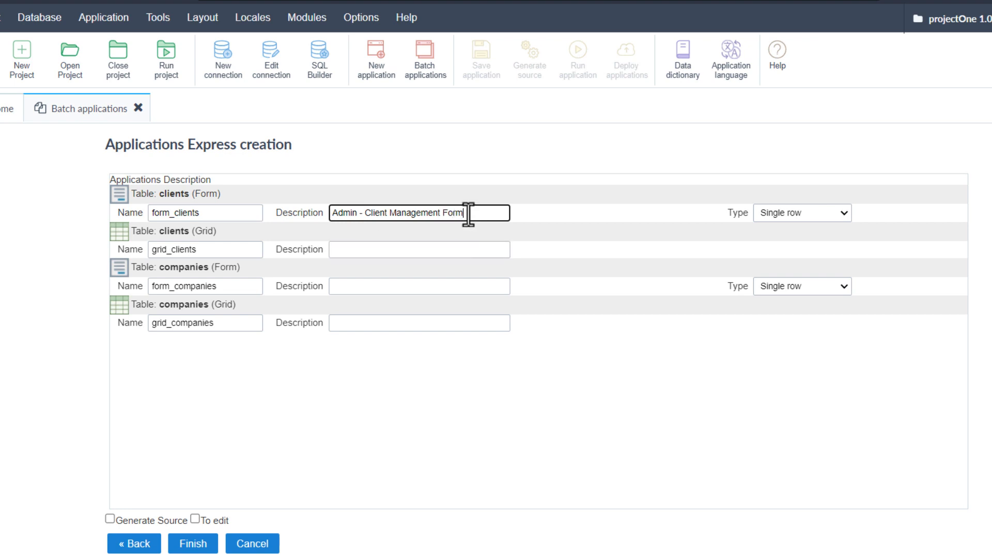
pyautogui.moveTo(468, 214); pyautogui.dragTo(312, 226)
pyautogui.hotkey('ctrl', 'c')
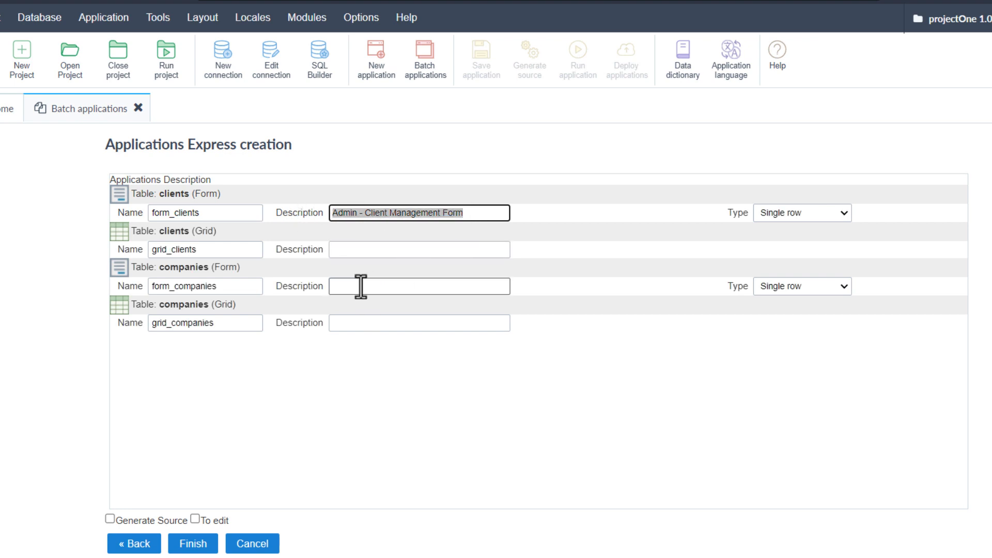
pyautogui.click(350, 251)
pyautogui.hotkey('ctrl', 'v')
pyautogui.hotkey('ctrl', 'shift', 'Left')
pyautogui.write('Grid')
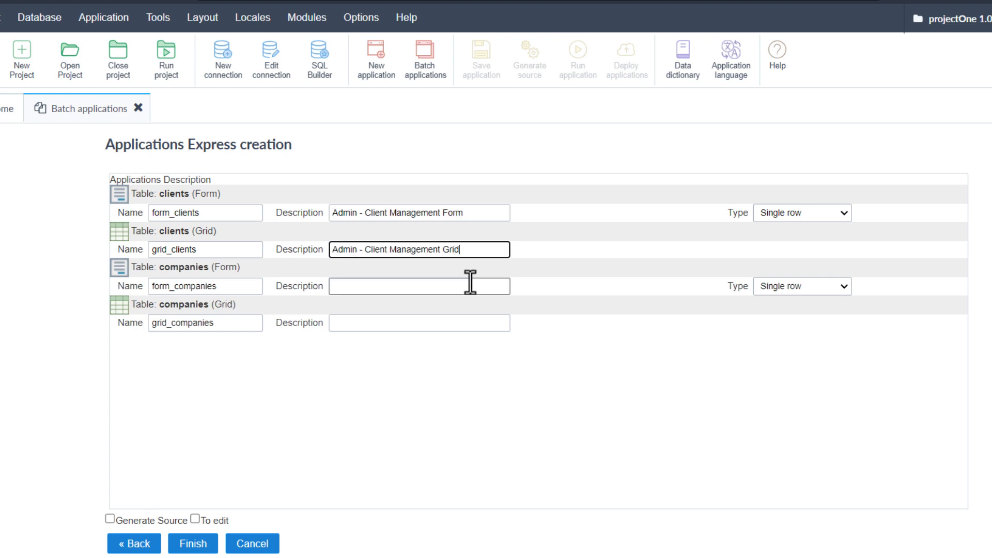
# Describe the companies form as "Admin - Companies Management Form" and the companies grid as "Admin - Companies Management Grid"
pyautogui.click(460, 287)
pyautogui.hotkey('ctrl', 'v')
pyautogui.doubleClick(374, 286)
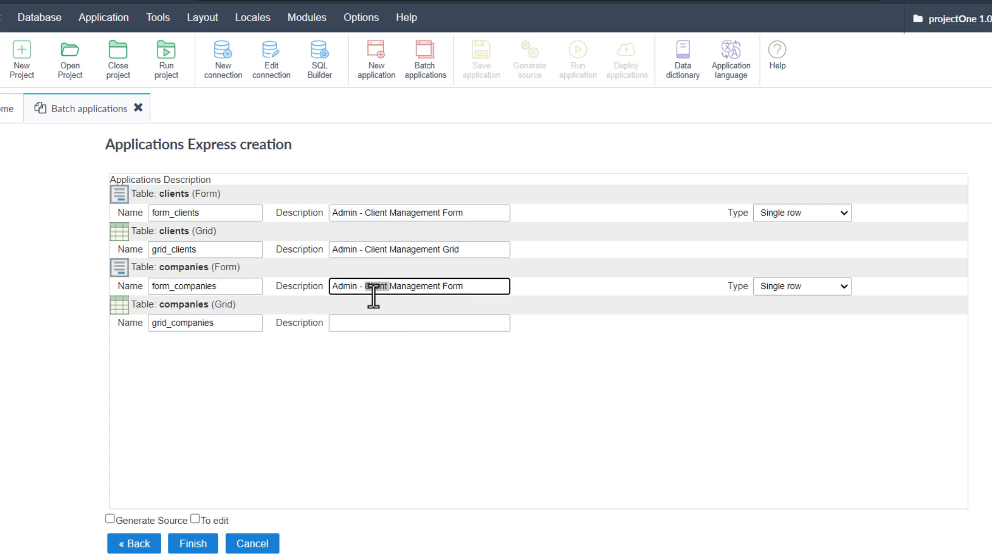
pyautogui.write('Companies')
pyautogui.click(374, 321)
pyautogui.hotkey('ctrl', 'v')
pyautogui.doubleClick(377, 323)
pyautogui.write('Companies')
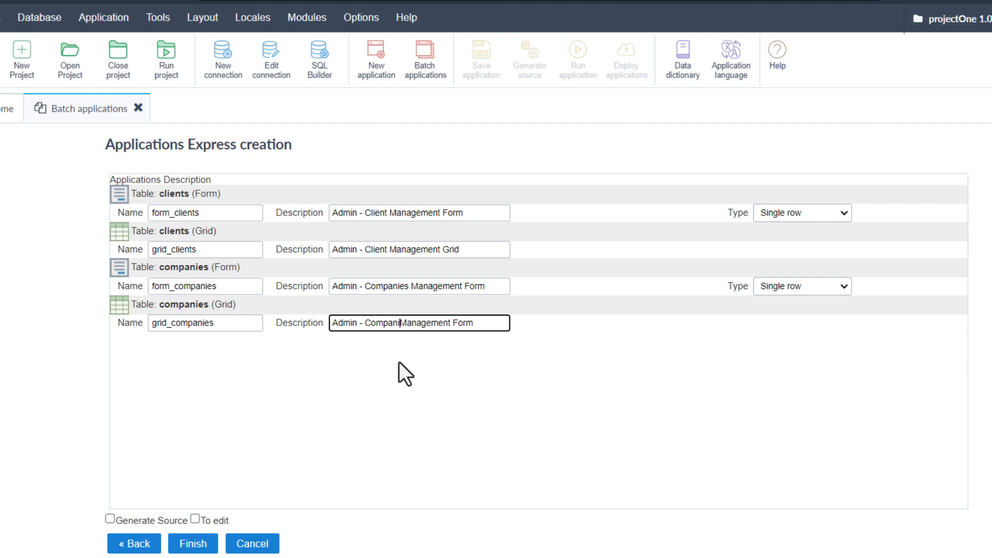
pyautogui.doubleClick(470, 323)
pyautogui.write('Grid')
pyautogui.click(462, 390)
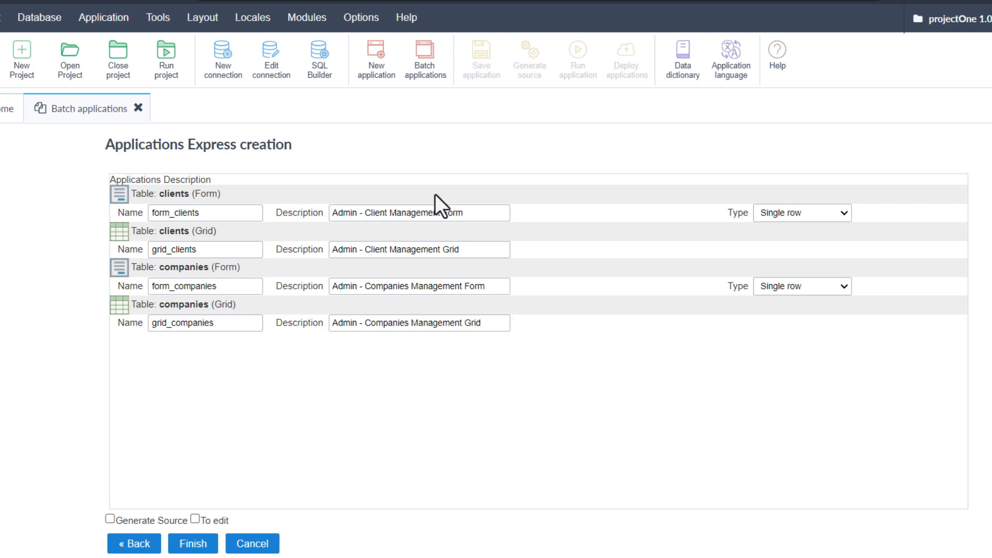
pyautogui.click(170, 213)
pyautogui.moveTo(212, 217); pyautogui.dragTo(136, 214)
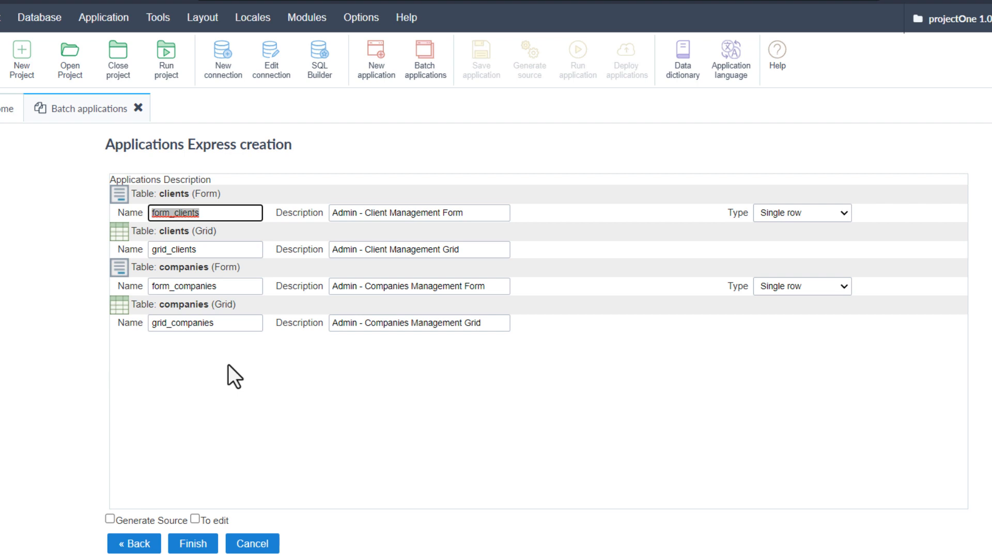
pyautogui.click(423, 212)
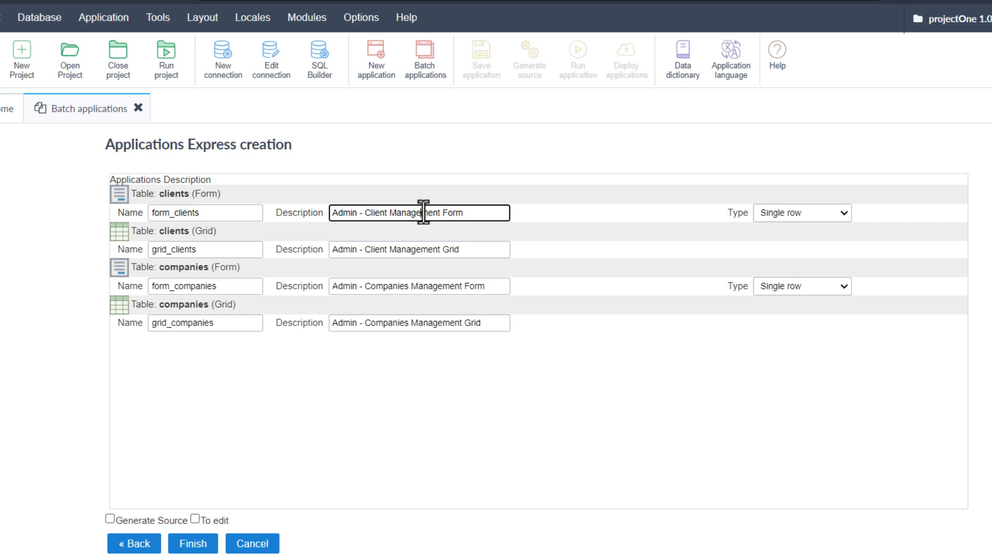
pyautogui.click(485, 217)
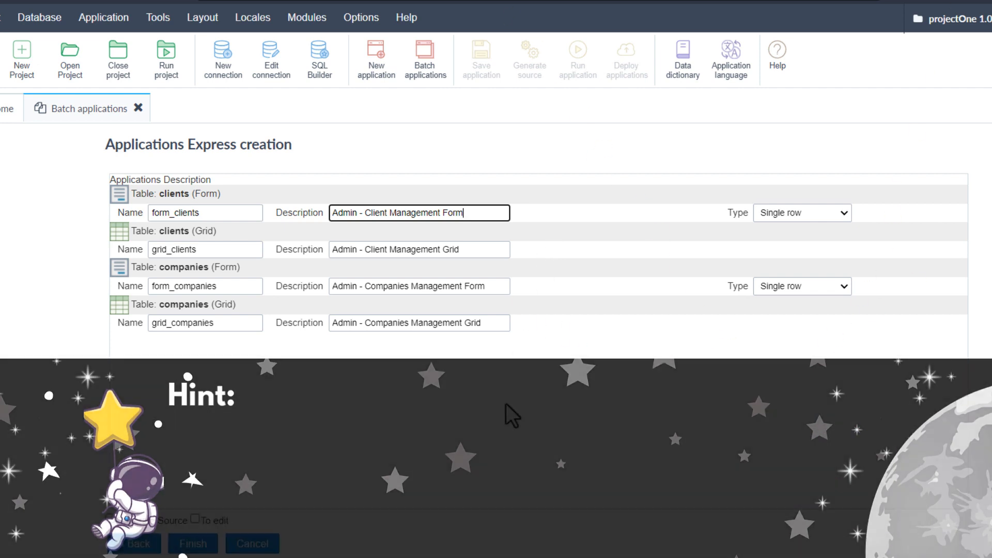
# Finish the batch creation of the four applications with Generate Source and To edit enabled
pyautogui.click(506, 404)
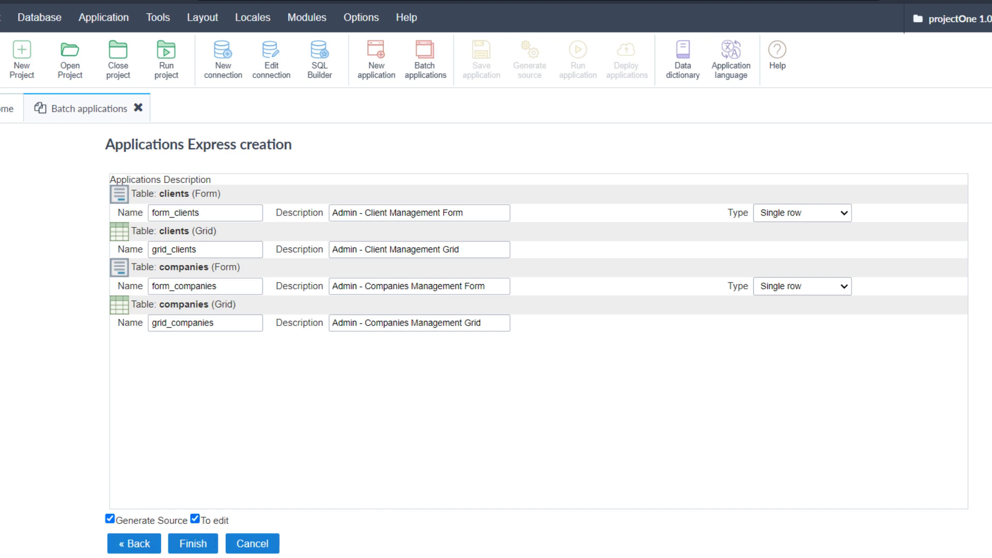
pyautogui.click(194, 545)
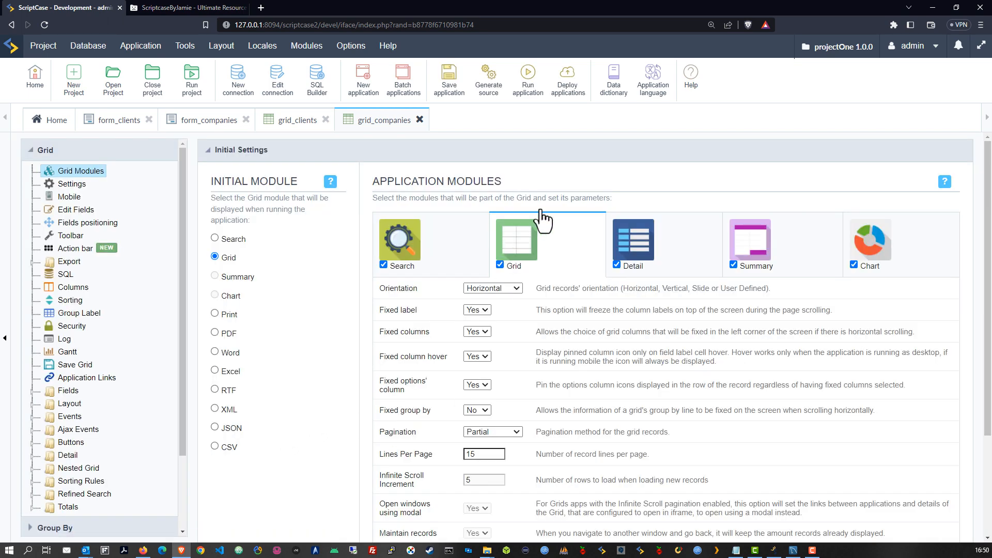
# Run the companies grid and the companies form to preview both, returning to the development environment
pyautogui.click(528, 83)
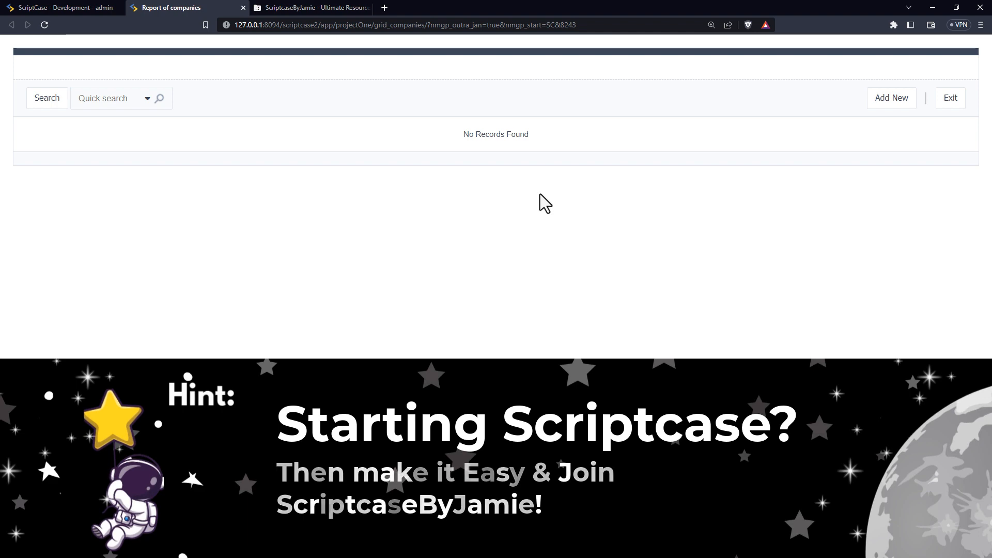
pyautogui.click(83, 8)
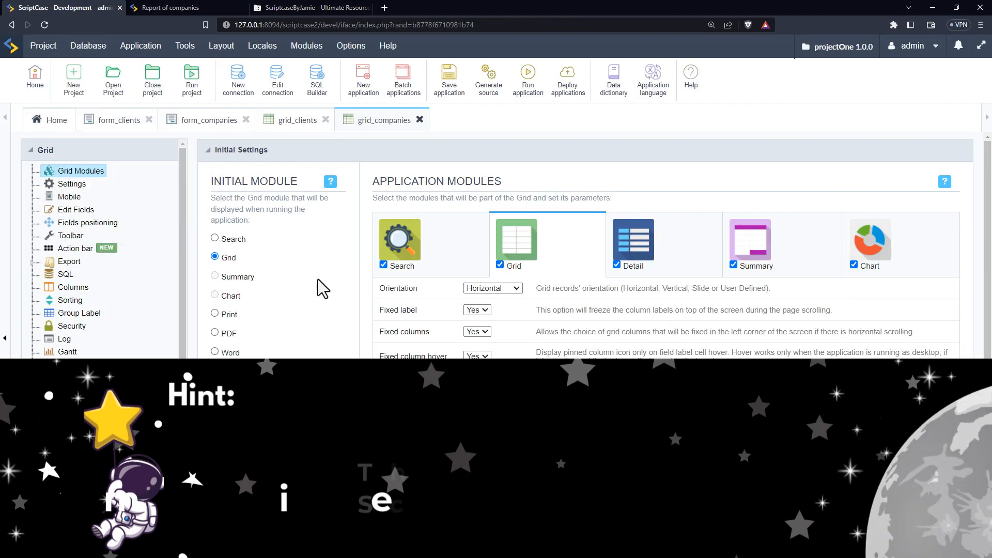
pyautogui.click(195, 124)
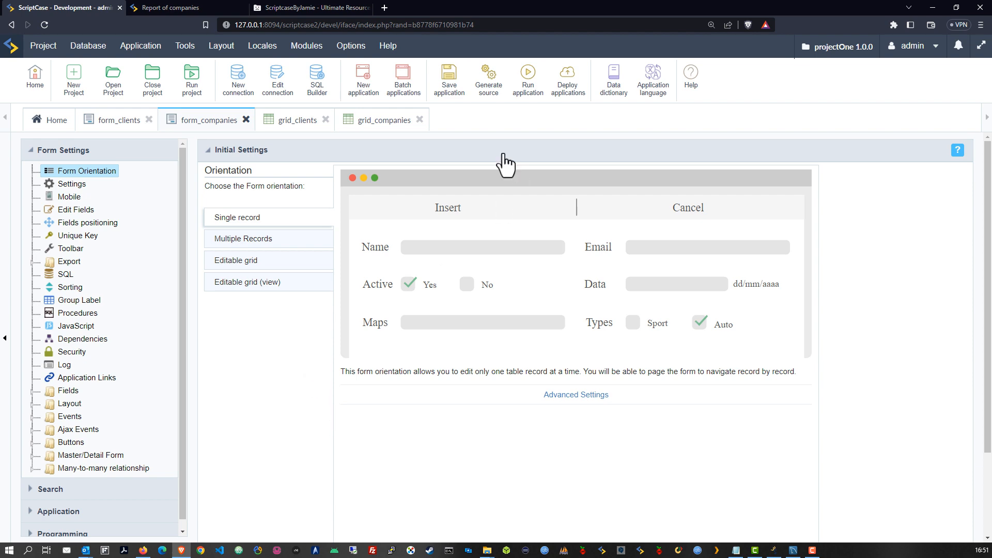
pyautogui.click(527, 85)
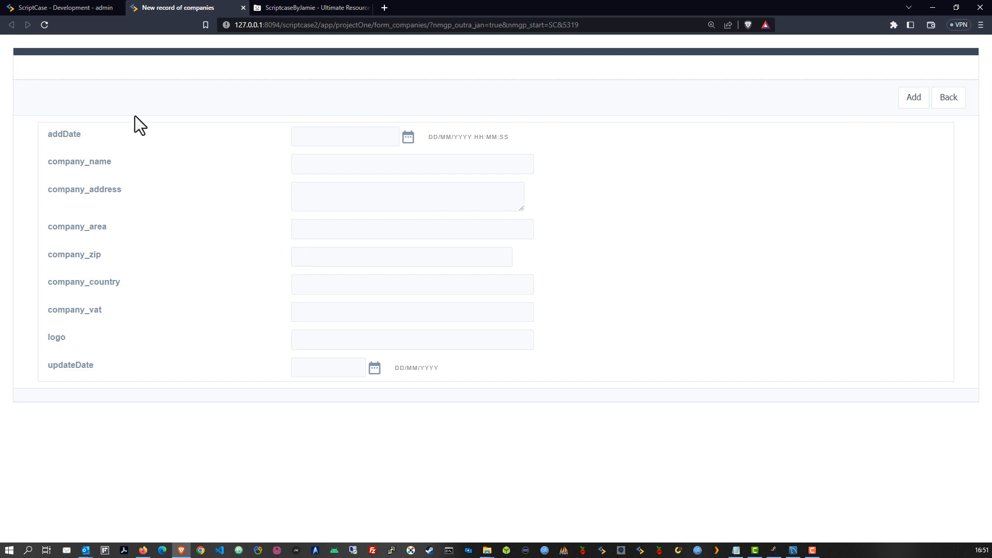
pyautogui.click(61, 6)
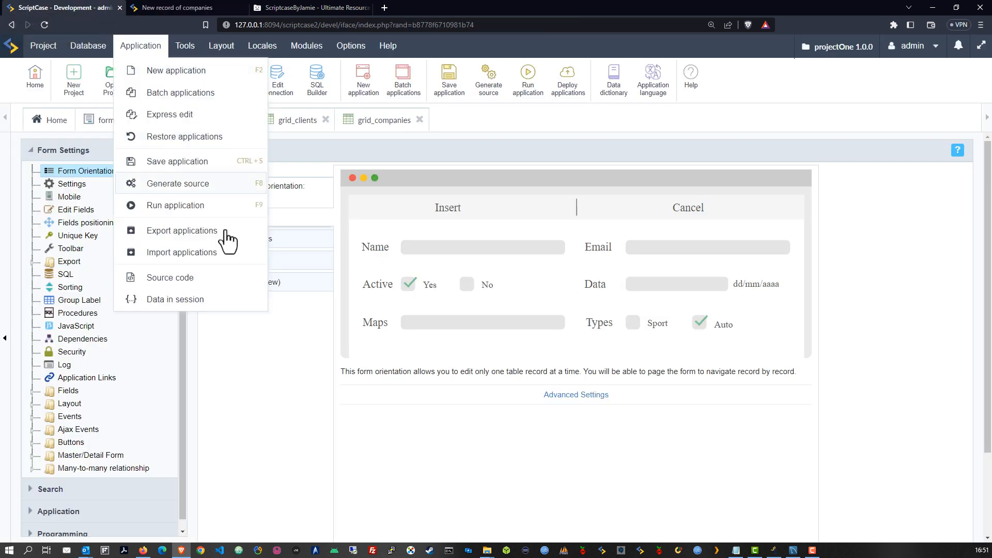
# In the companies form's settings, set the vertical alignment to Top and enable Inputs 100% width and Highlight Field with Error
pyautogui.click(68, 185)
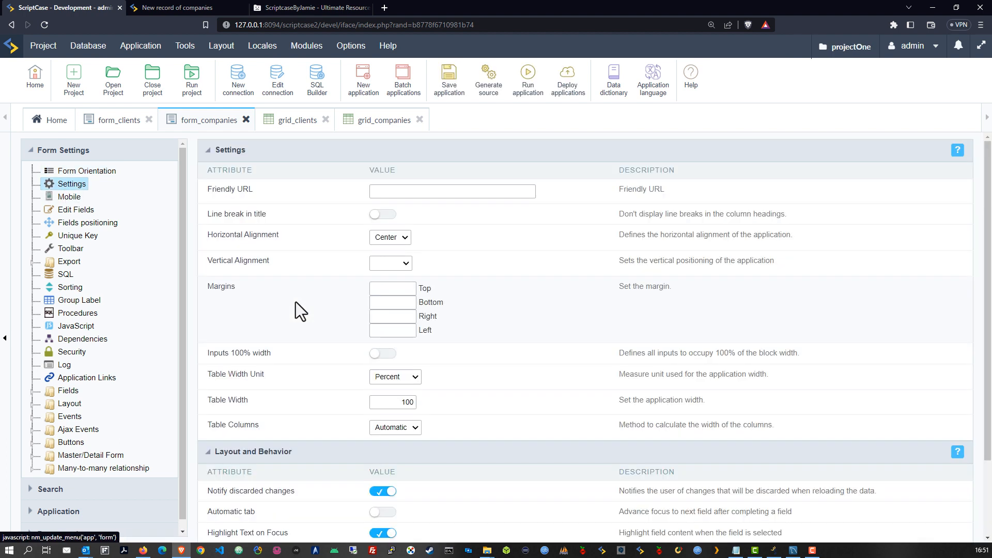
pyautogui.click(398, 264)
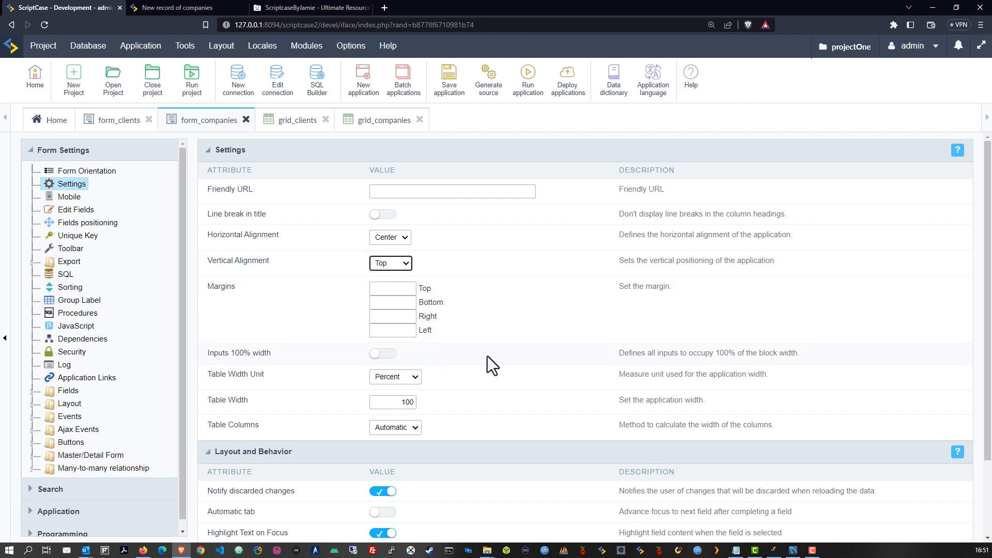
pyautogui.scroll(-2, 495, 356)
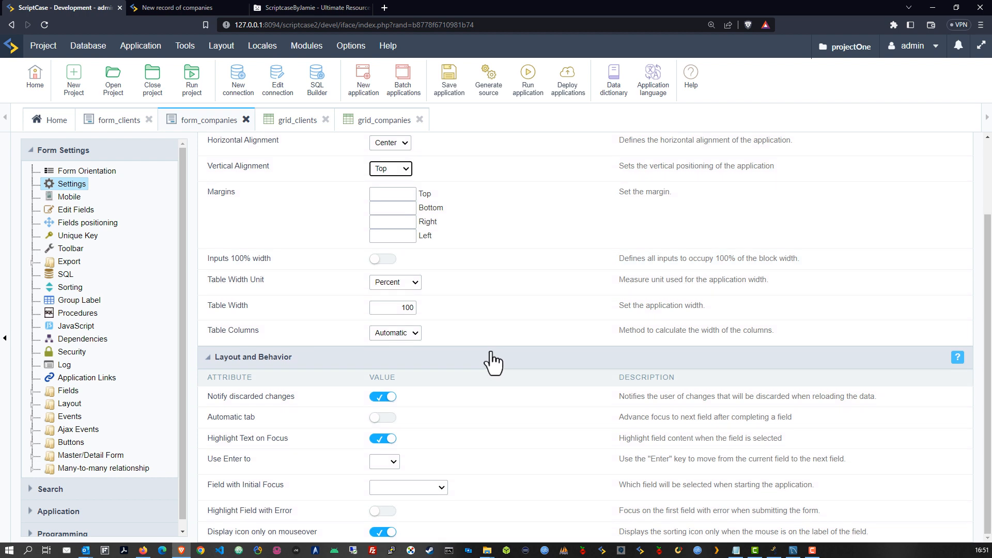
pyautogui.click(381, 260)
pyautogui.click(384, 511)
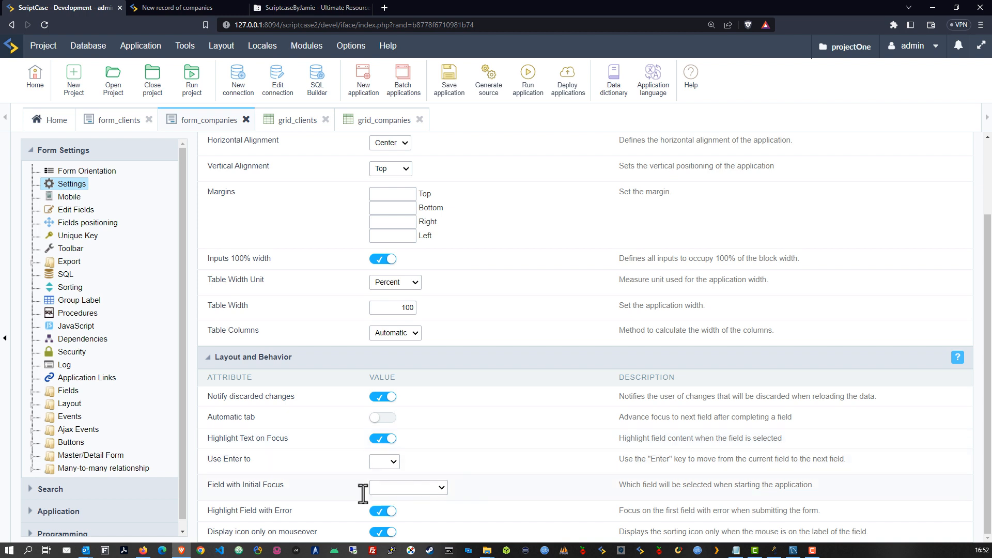
pyautogui.scroll(2, 479, 447)
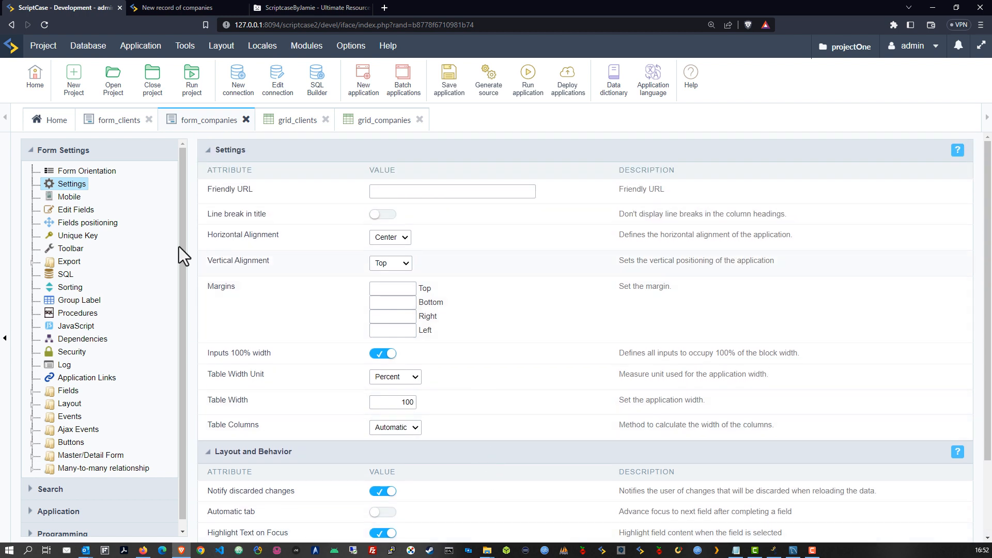
# Save the form settings and move the idcompanies, addDate and updateDate fields to Fields Not Shown in the field configuration
pyautogui.click(76, 210)
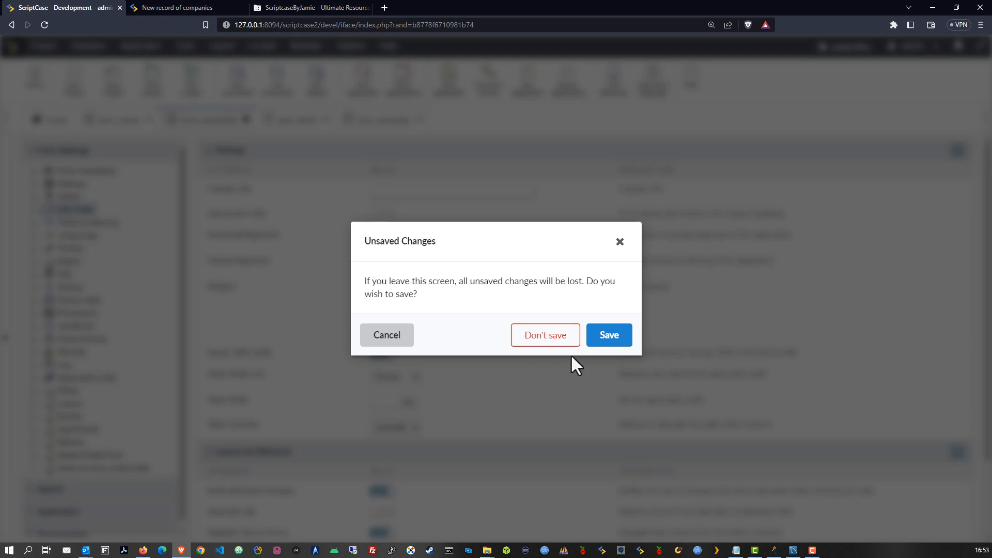
pyautogui.click(610, 336)
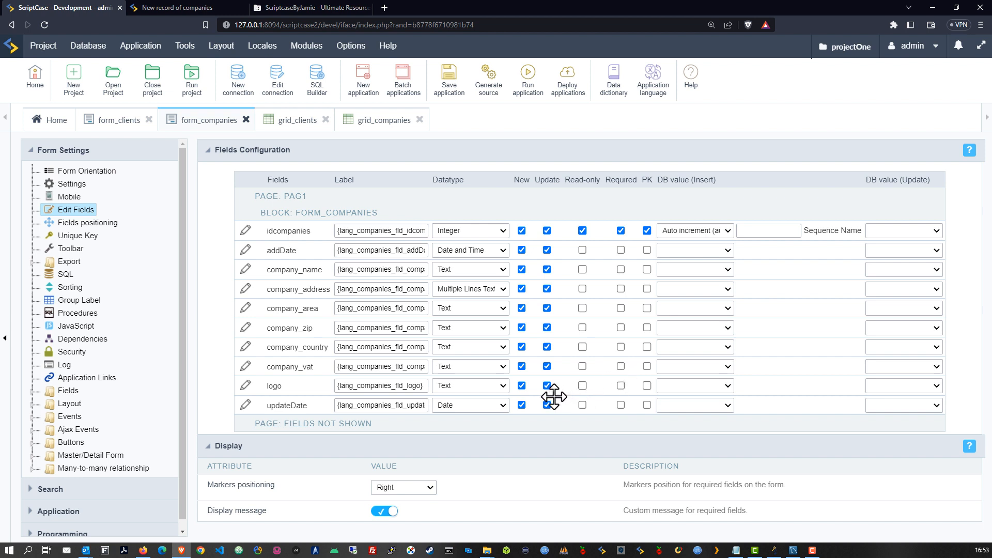
pyautogui.moveTo(299, 231); pyautogui.dragTo(330, 425)
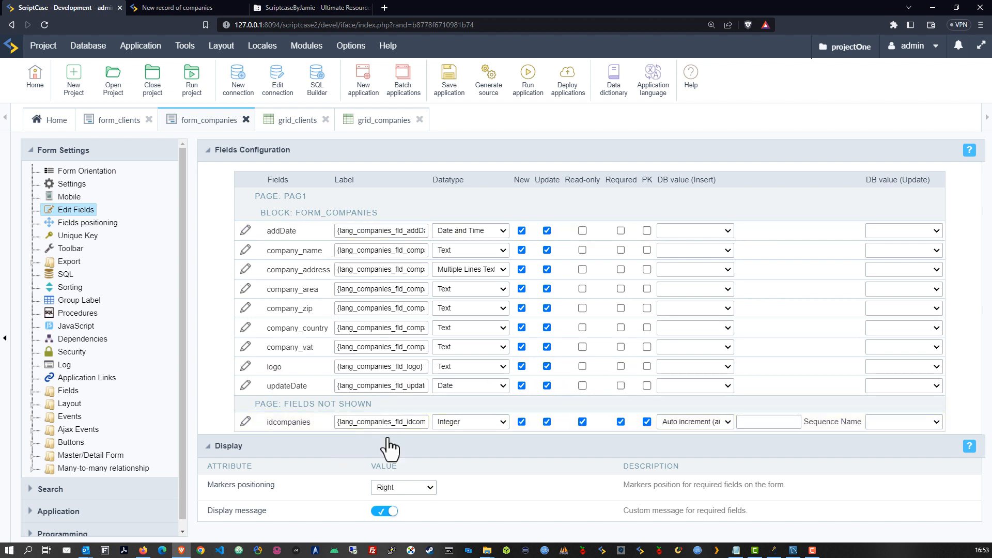
pyautogui.moveTo(294, 234); pyautogui.dragTo(299, 394)
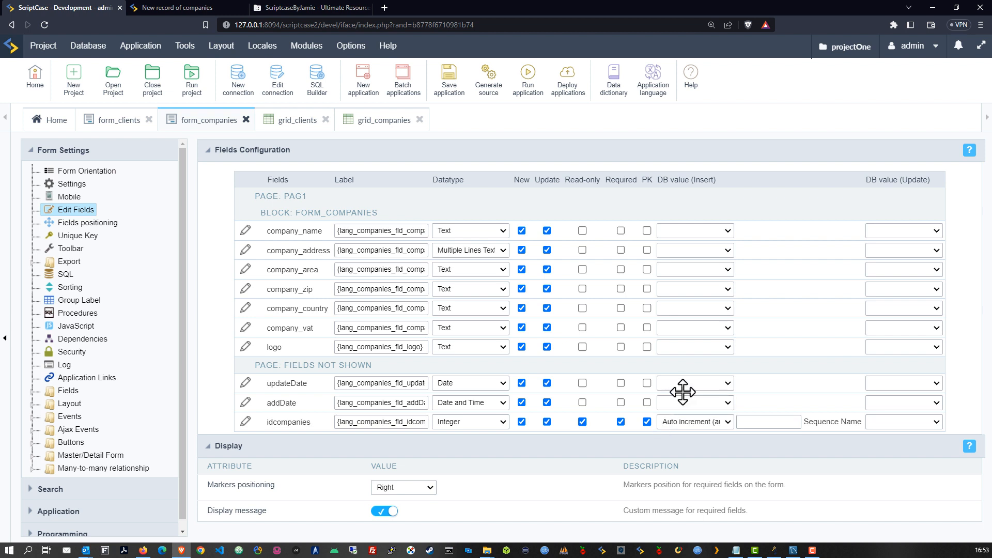
# Set addDate's insert value to Datetime of insert and updateDate's update value to Date of update, and save the form
pyautogui.click(717, 404)
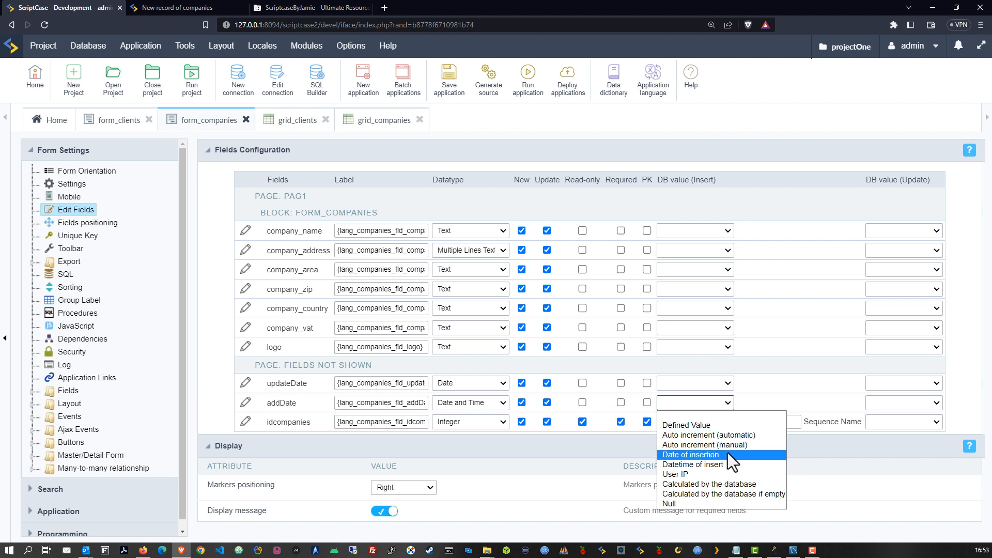
pyautogui.click(766, 402)
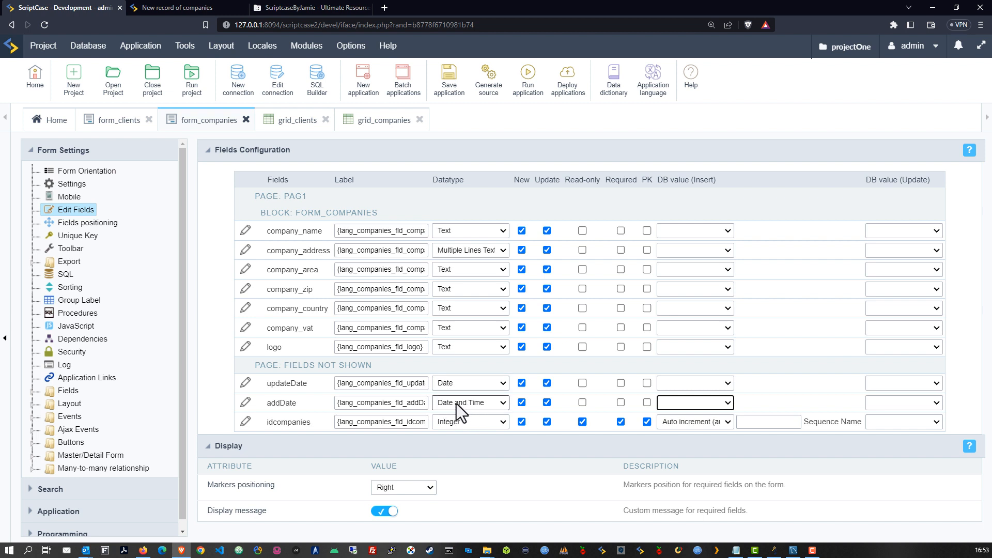
pyautogui.click(687, 404)
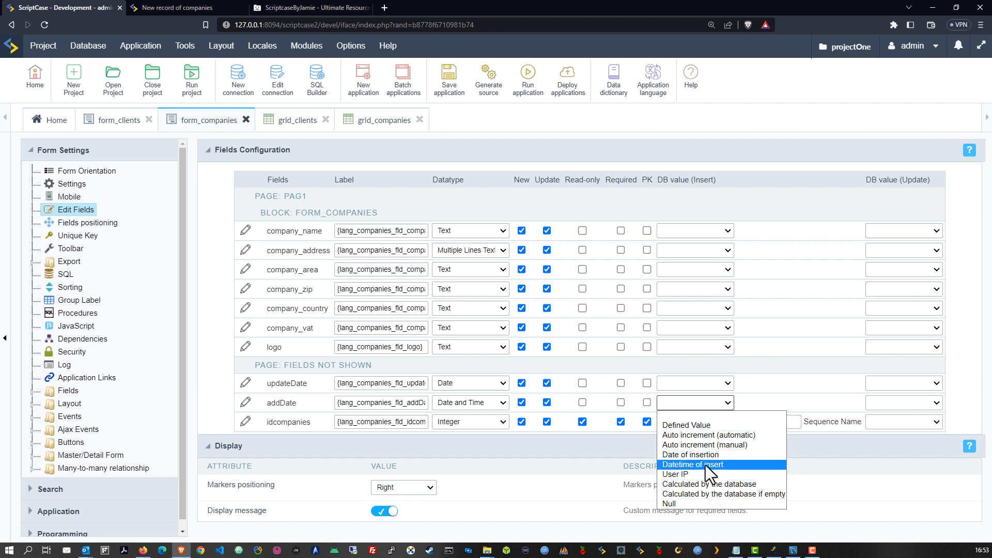
pyautogui.click(705, 465)
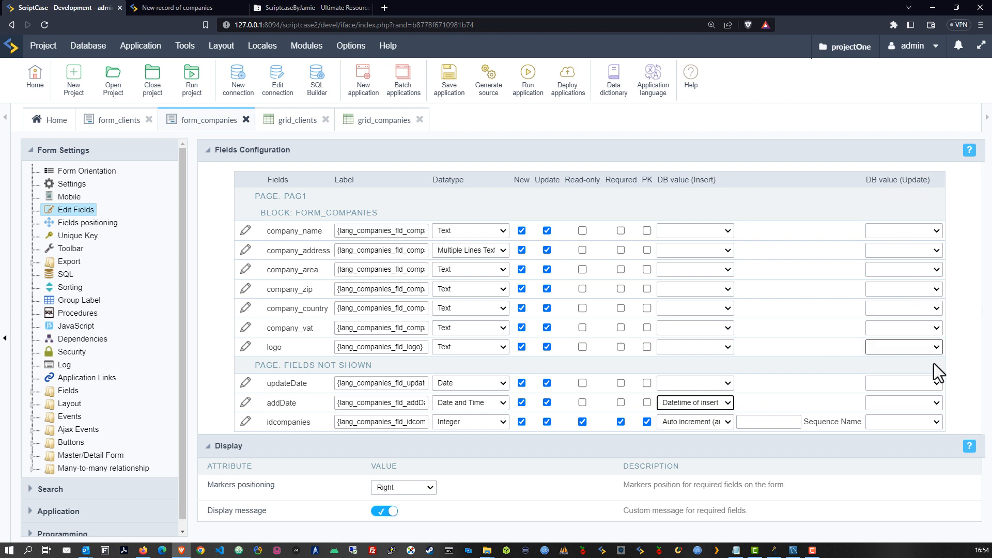
pyautogui.click(933, 385)
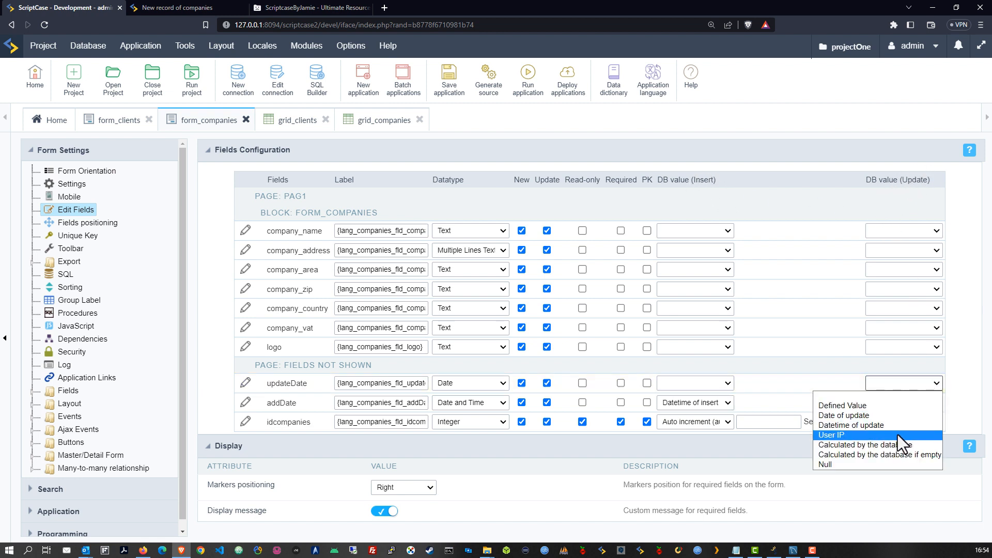
pyautogui.click(856, 417)
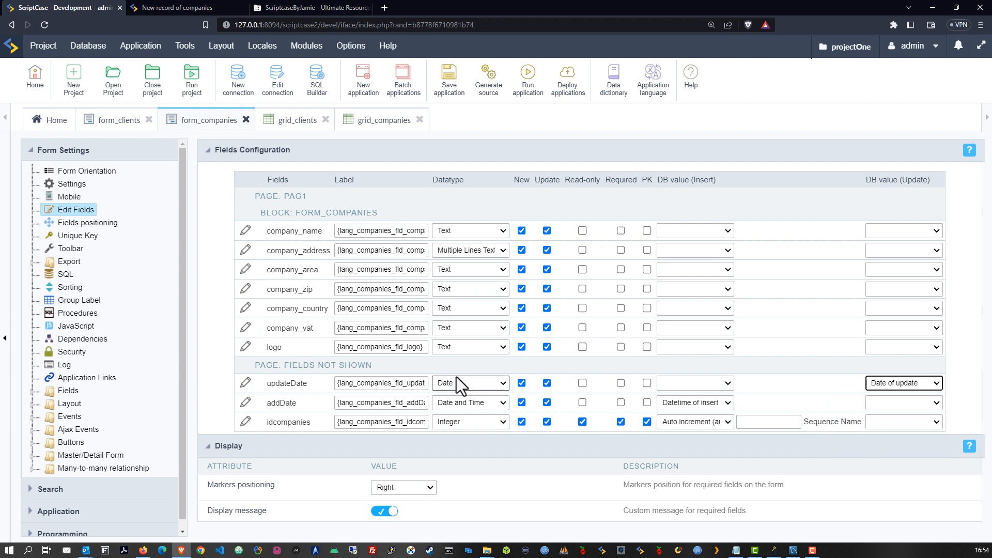
pyautogui.click(960, 337)
pyautogui.click(445, 85)
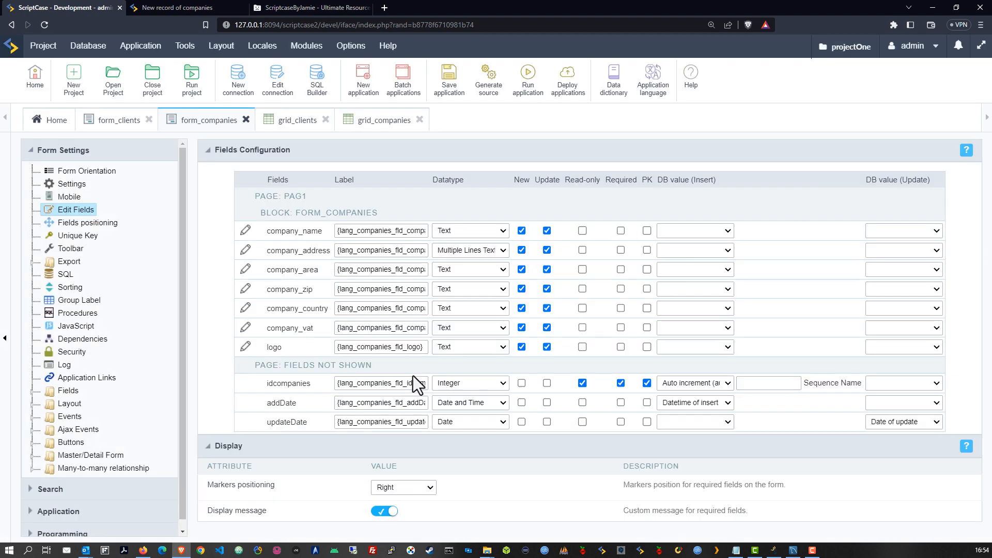
# Change the logo field's datatype to Image (File Name) and company_country's to Select, and save the form
pyautogui.click(485, 349)
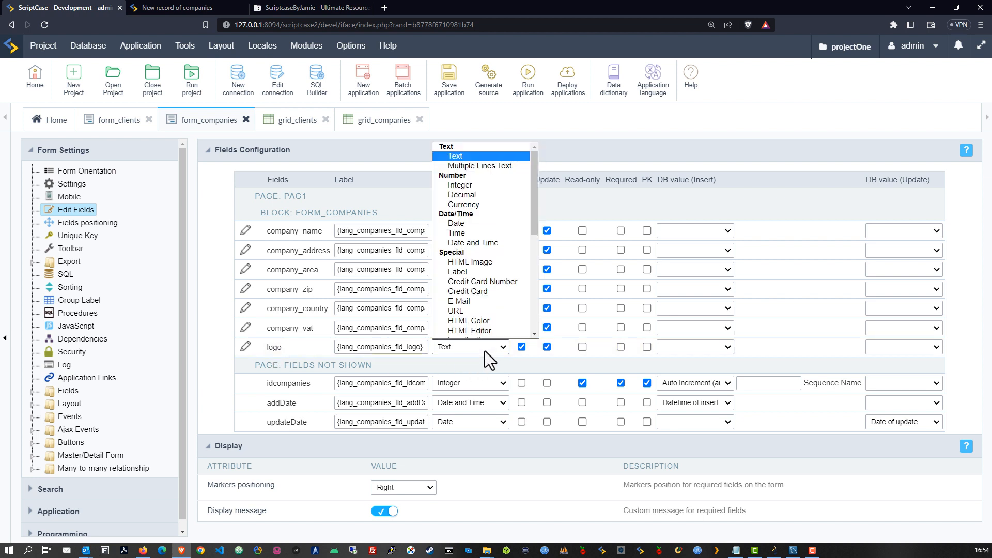
pyautogui.moveTo(531, 205); pyautogui.dragTo(520, 304)
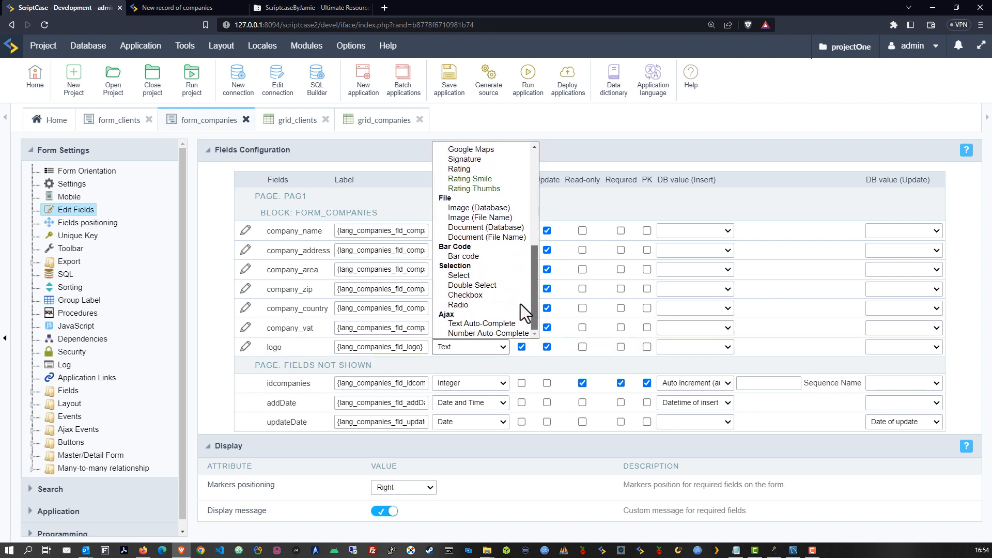
pyautogui.click(457, 217)
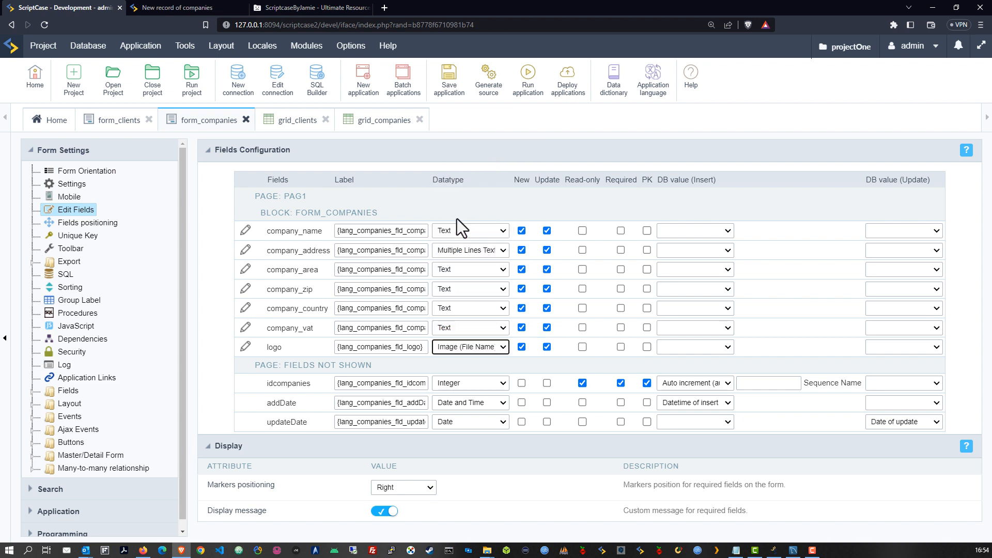
pyautogui.click(491, 167)
pyautogui.click(481, 310)
pyautogui.scroll(-5, 487, 408)
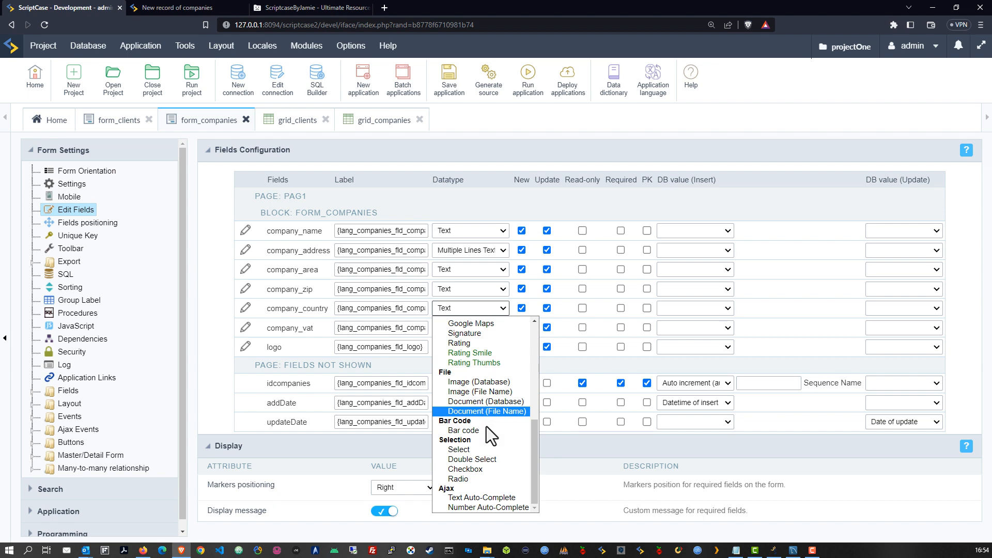
pyautogui.click(463, 450)
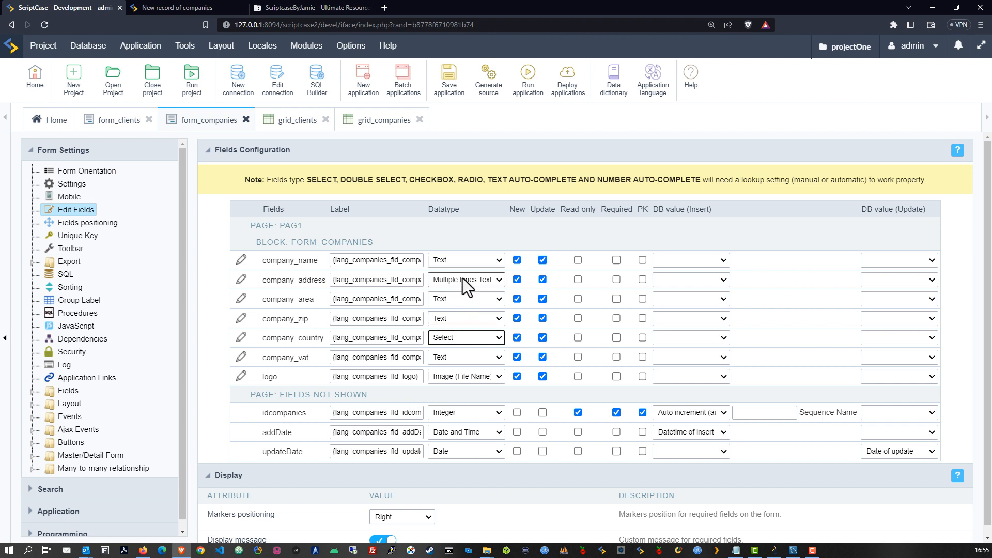
pyautogui.click(449, 78)
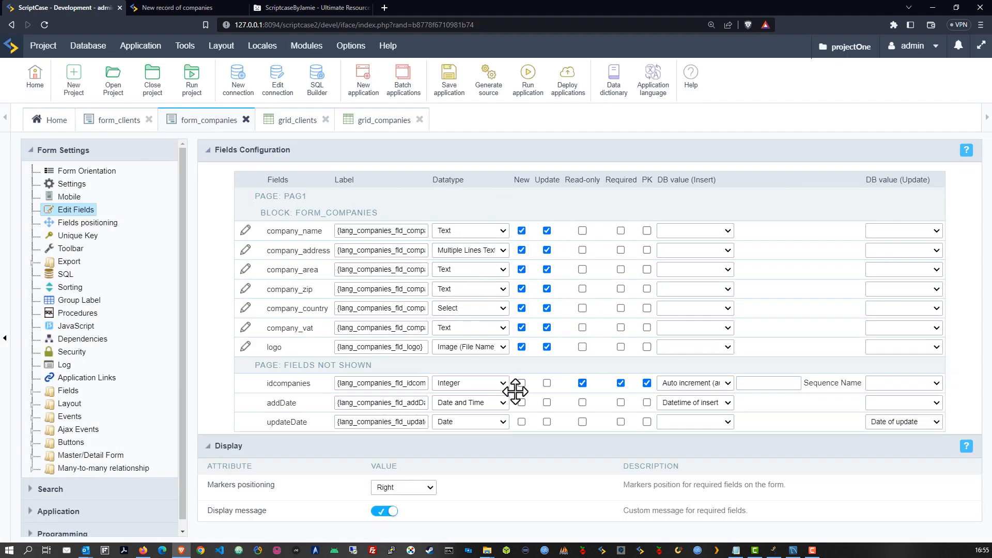
# Exclude company_vat and logo from new records, save, and run the companies form to preview it
pyautogui.click(521, 347)
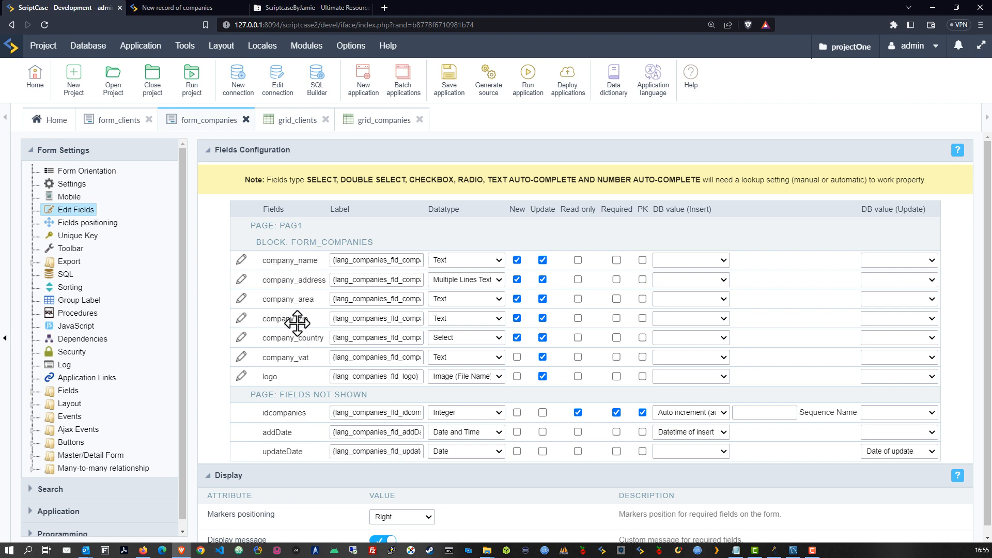
pyautogui.click(449, 77)
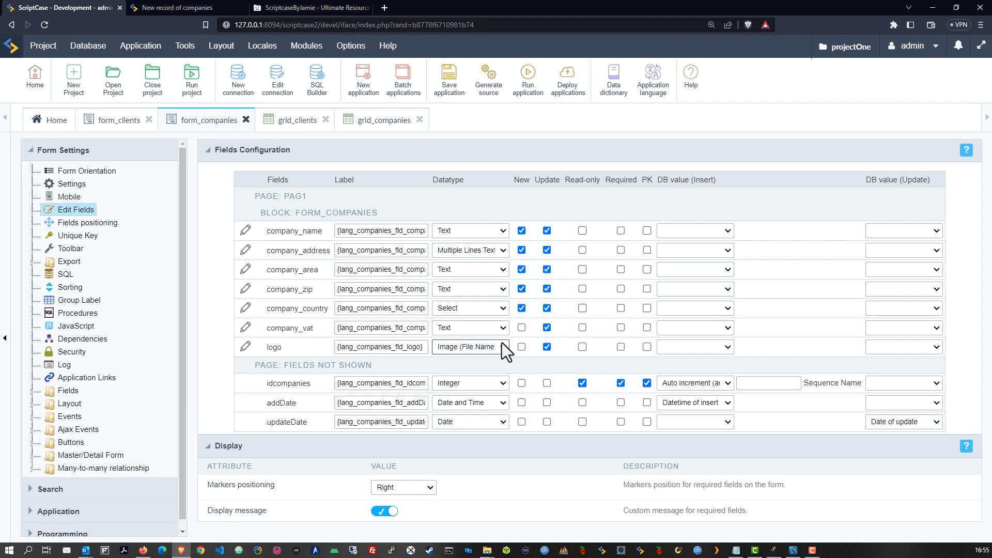
pyautogui.click(530, 80)
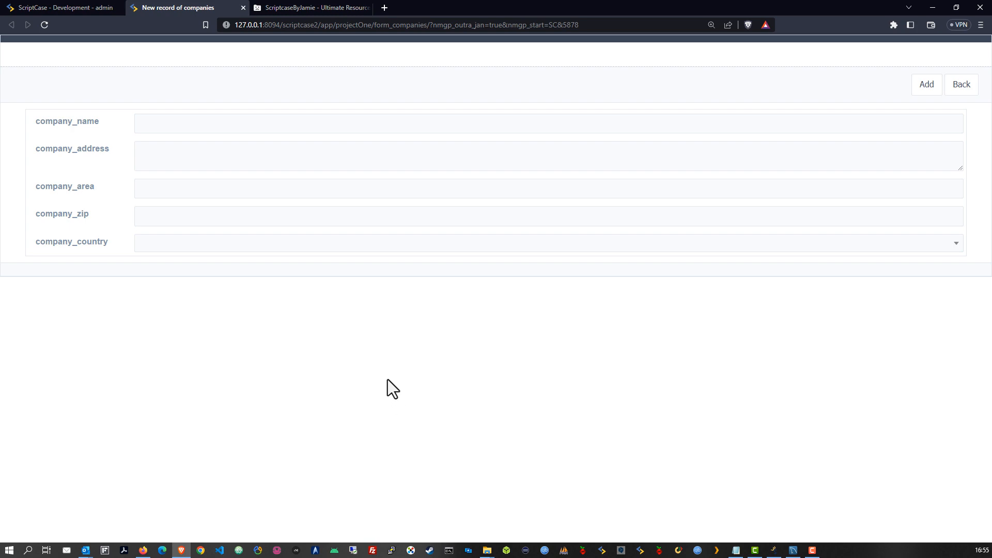
pyautogui.click(69, 8)
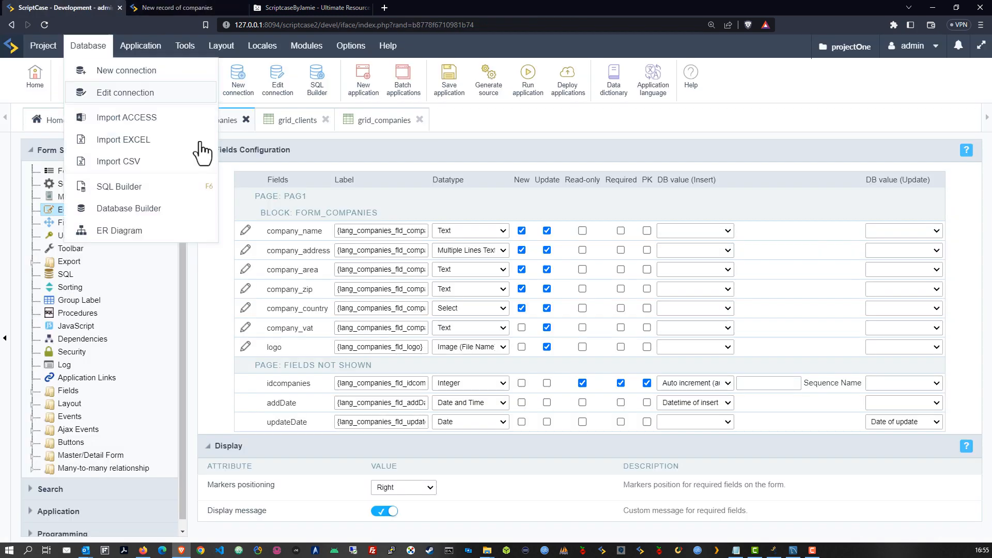
# Create a new block named block0 in the companies form's layout blocks
pyautogui.click(32, 404)
pyautogui.click(81, 431)
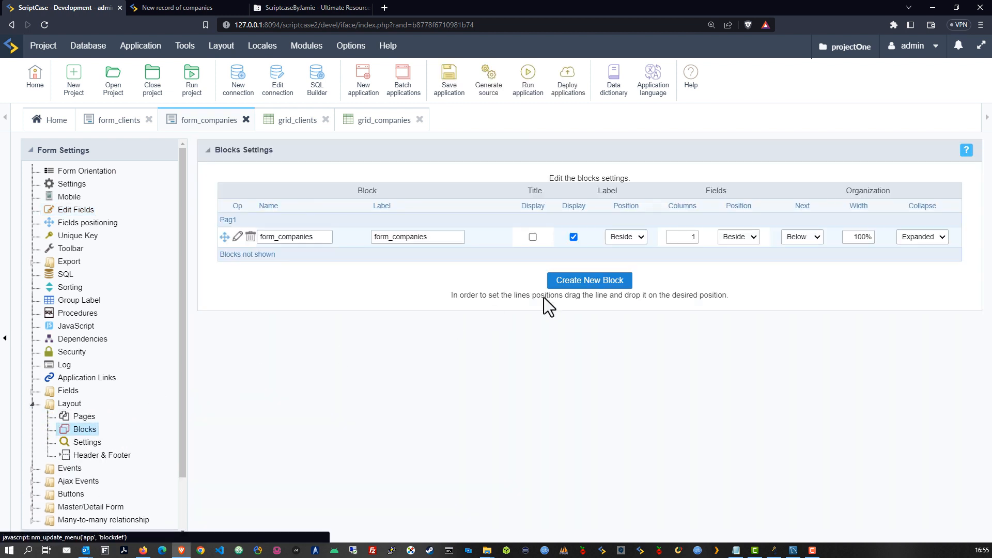
pyautogui.click(592, 286)
pyautogui.click(623, 168)
pyautogui.write('block')
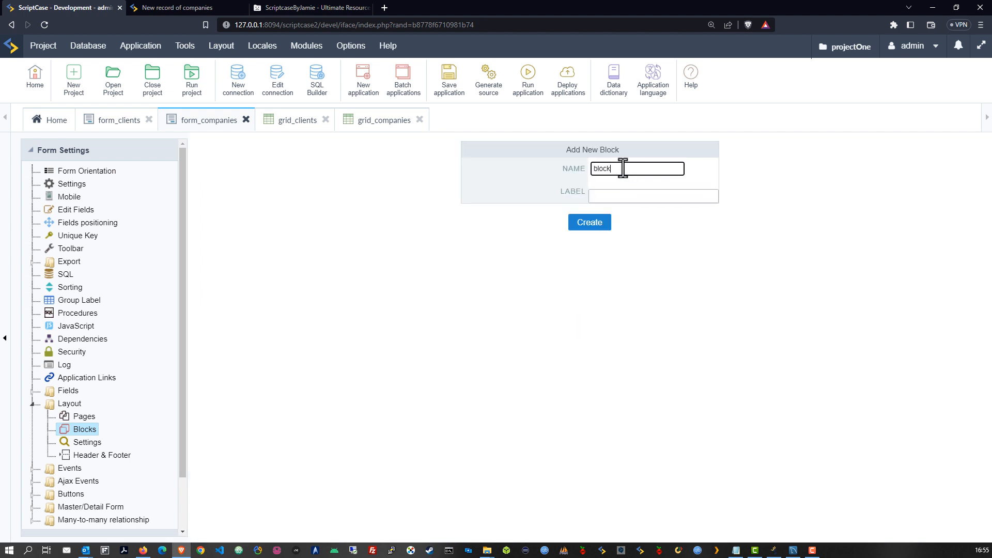
pyautogui.write('0')
pyautogui.click(604, 223)
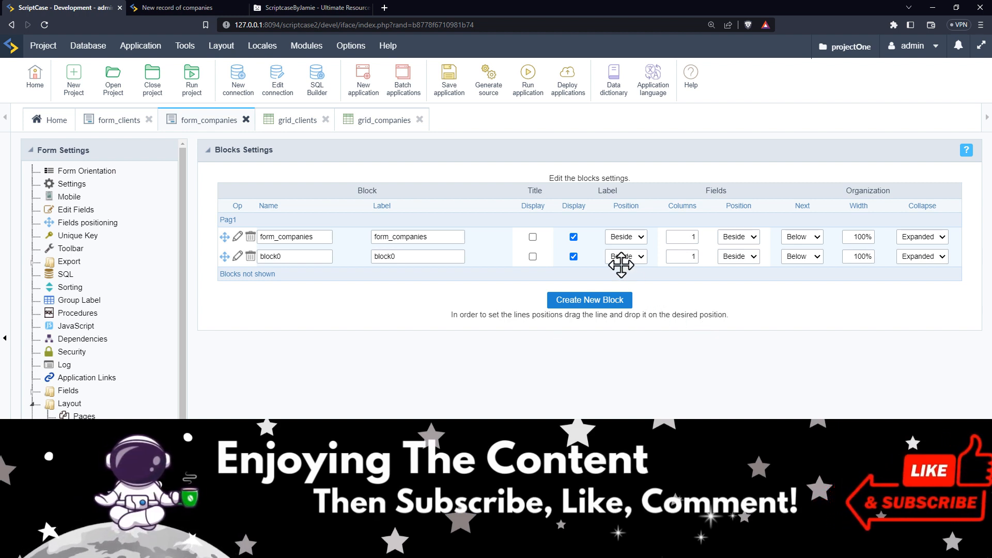
# Set the label position to Above for both the form_companies block and block0
pyautogui.click(620, 239)
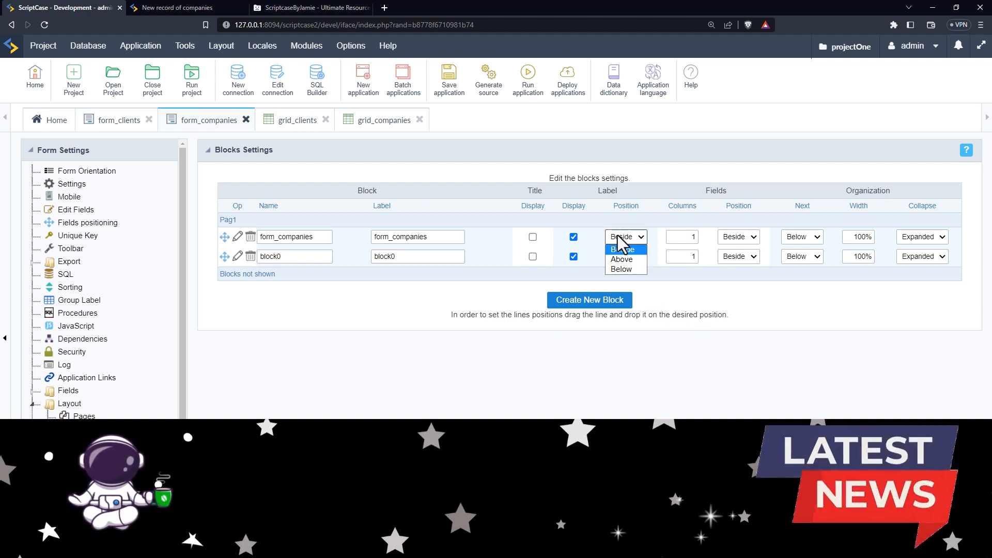
pyautogui.click(621, 259)
pyautogui.click(625, 256)
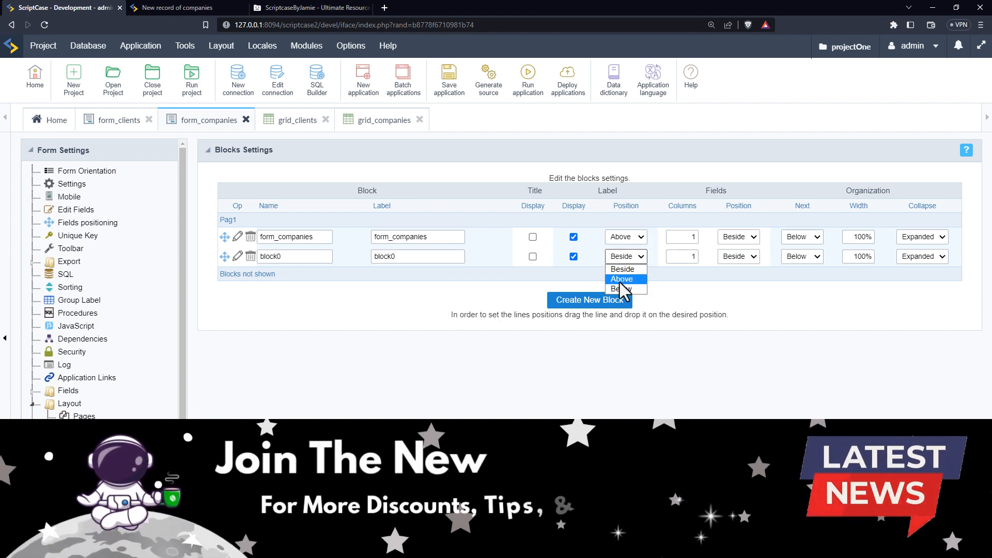
pyautogui.click(623, 279)
pyautogui.click(704, 316)
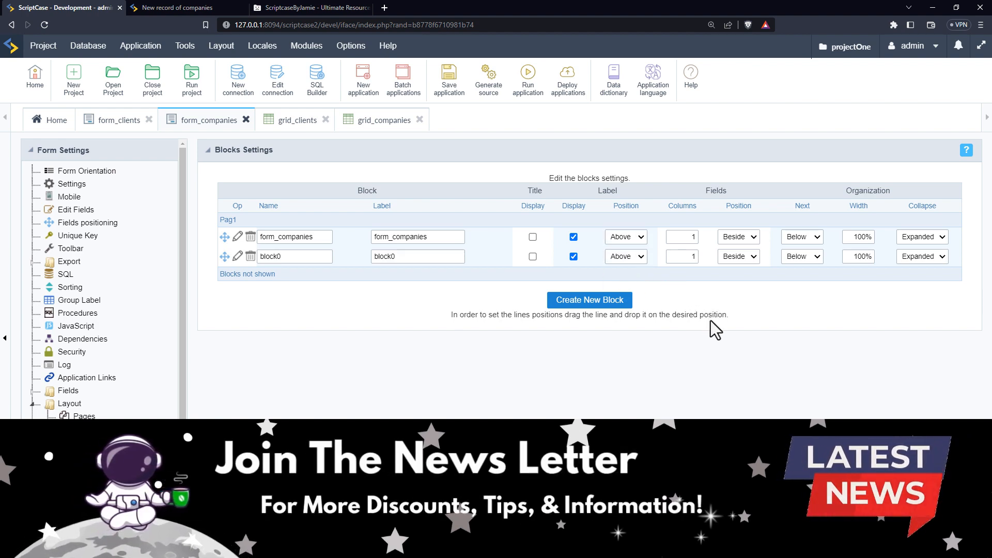
# Run the companies form to preview its label placement and check the company_name label in the field configuration
pyautogui.click(527, 76)
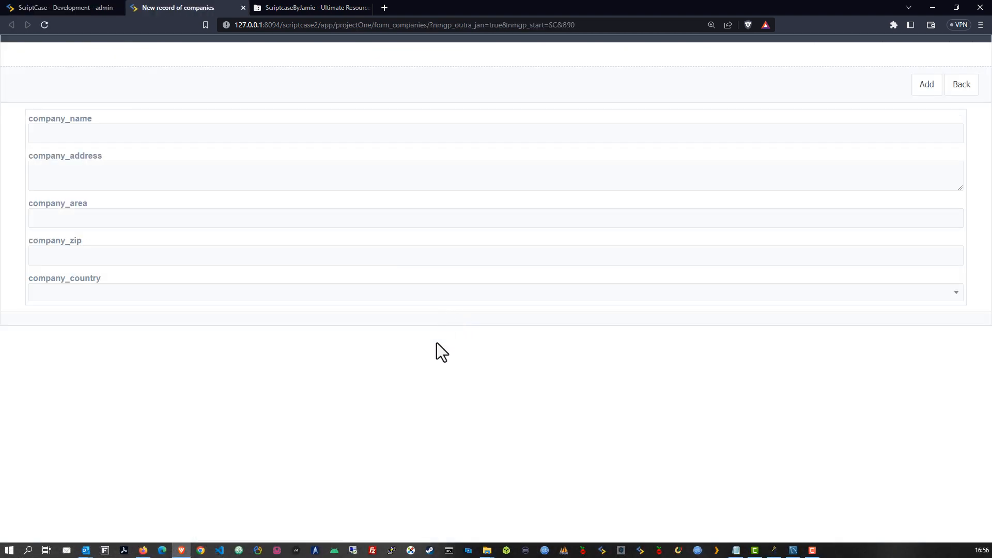
pyautogui.moveTo(92, 119); pyautogui.dragTo(33, 117)
pyautogui.click(63, 8)
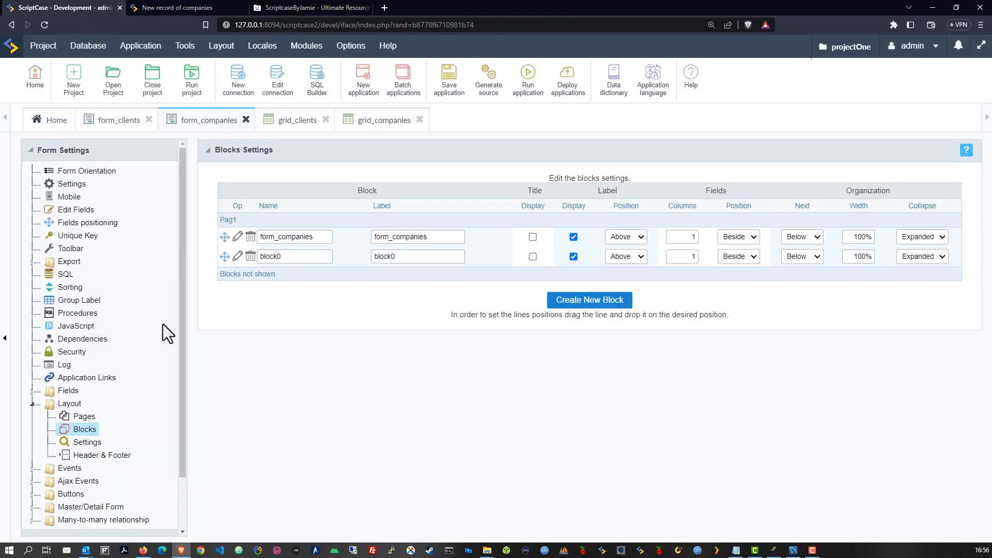
pyautogui.click(76, 209)
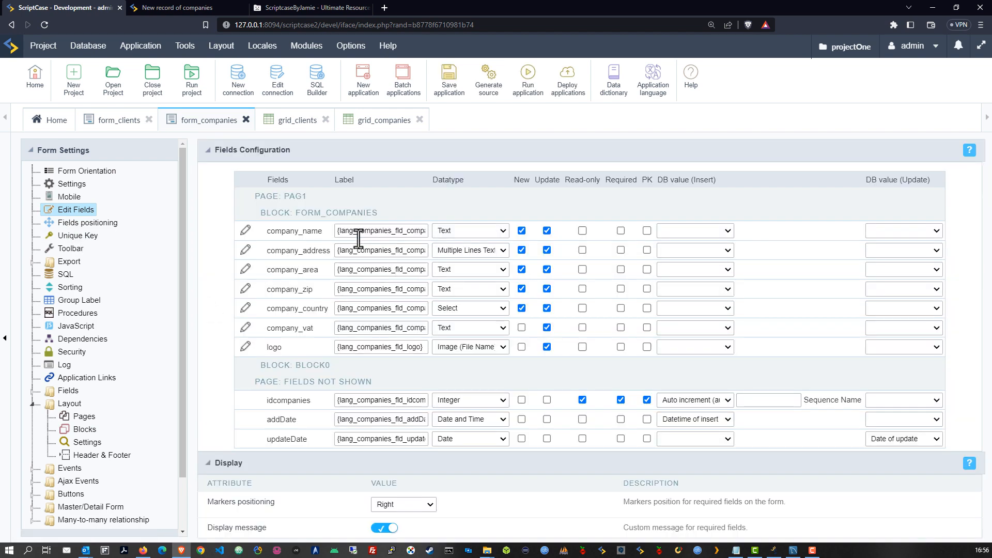
pyautogui.moveTo(334, 231); pyautogui.dragTo(435, 231)
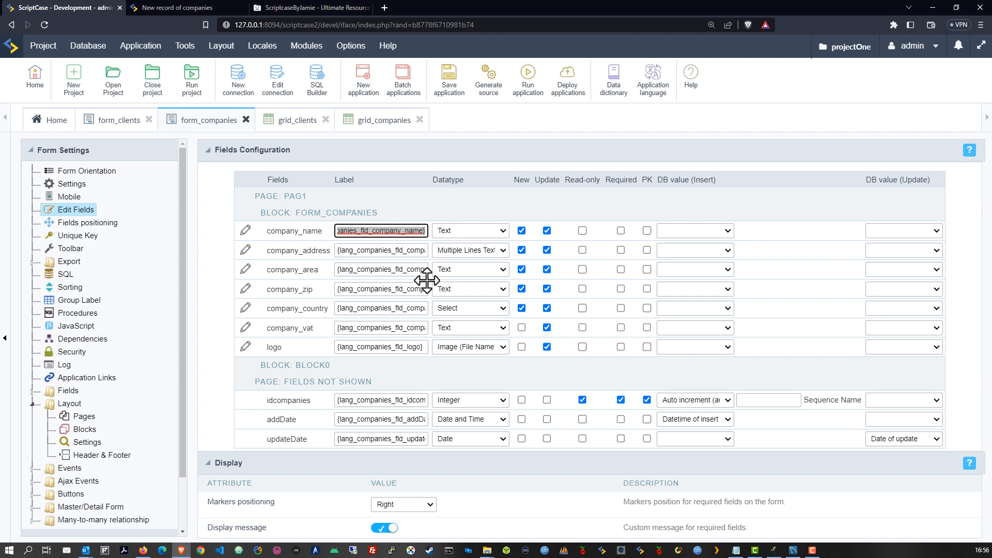
pyautogui.click(209, 341)
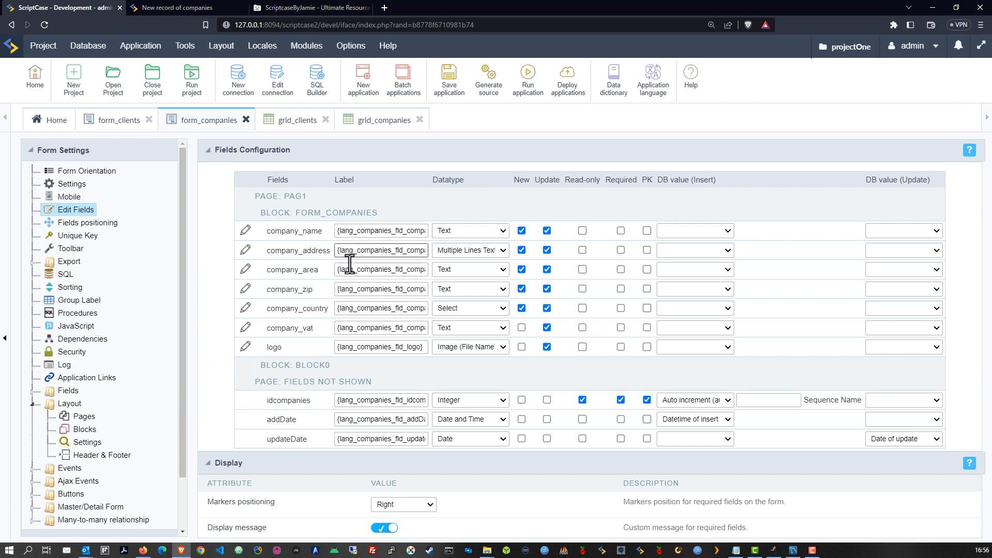
# Change the label of the form_companies block to companies in the blocks settings
pyautogui.click(96, 432)
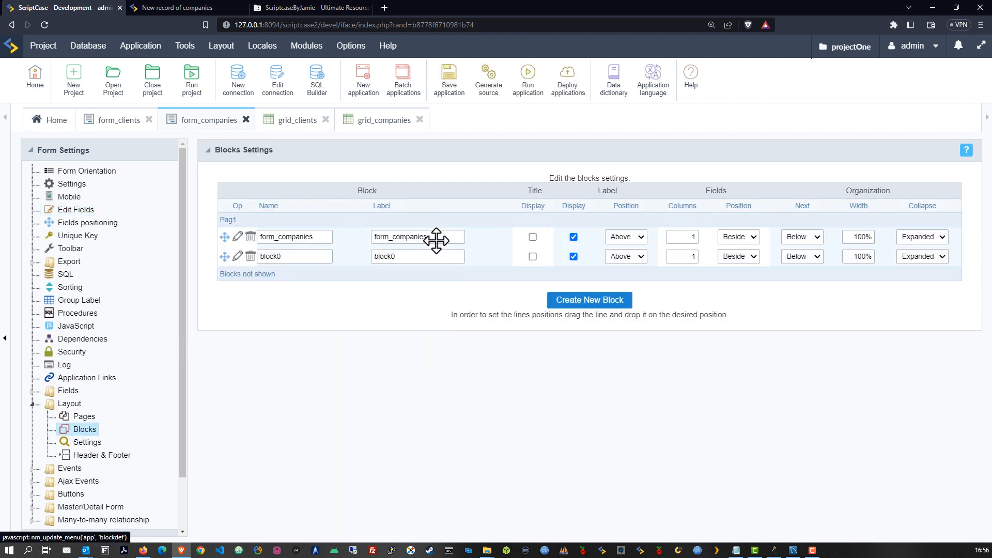
pyautogui.moveTo(434, 238); pyautogui.dragTo(381, 228)
pyautogui.write('Compan')
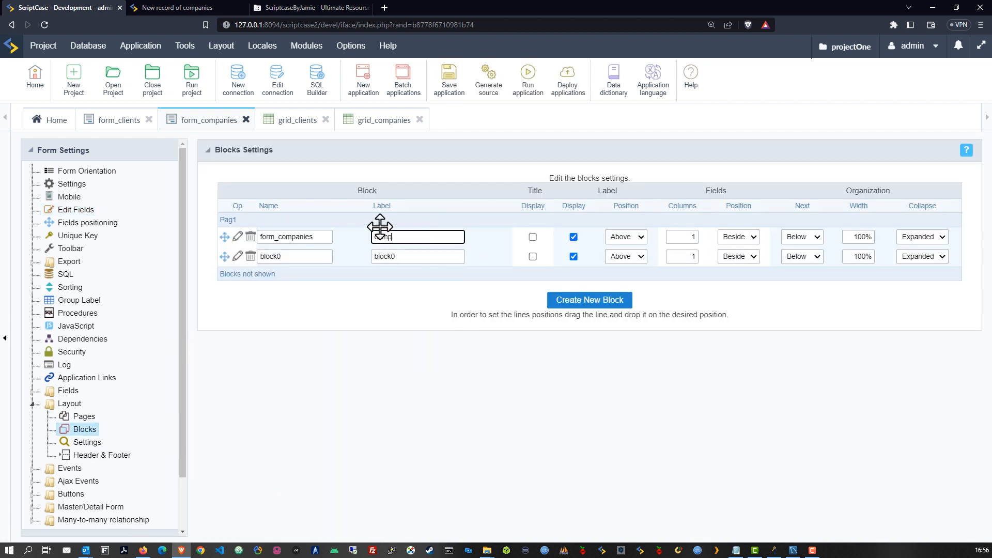
pyautogui.write('ies')
pyautogui.doubleClick(391, 237)
pyautogui.doubleClick(392, 256)
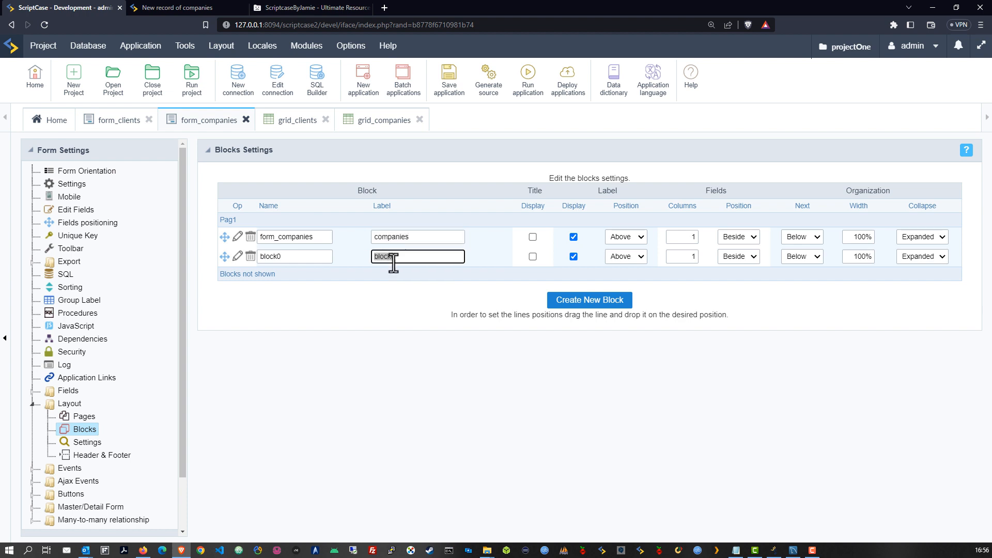
pyautogui.rightClick(493, 284)
pyautogui.click(513, 262)
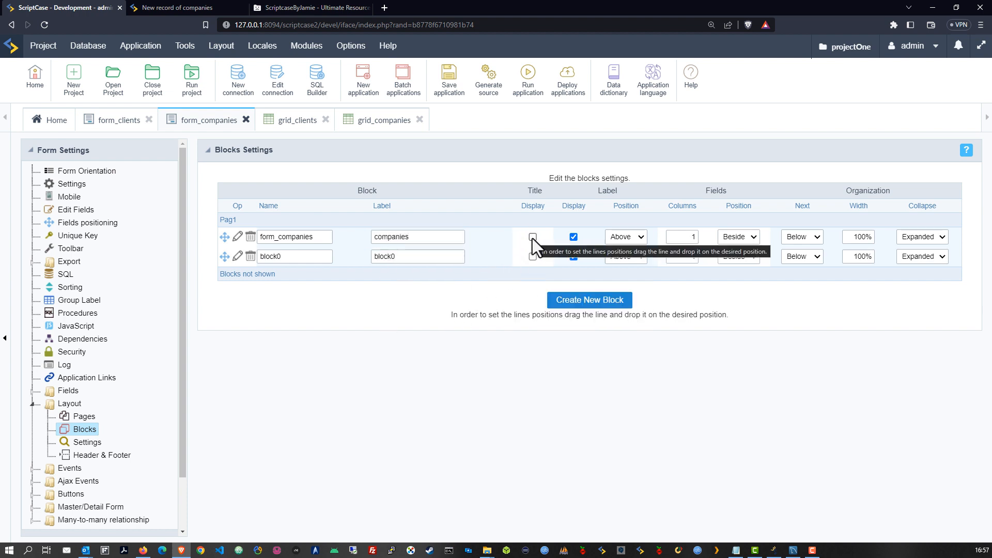
pyautogui.doubleClick(398, 237)
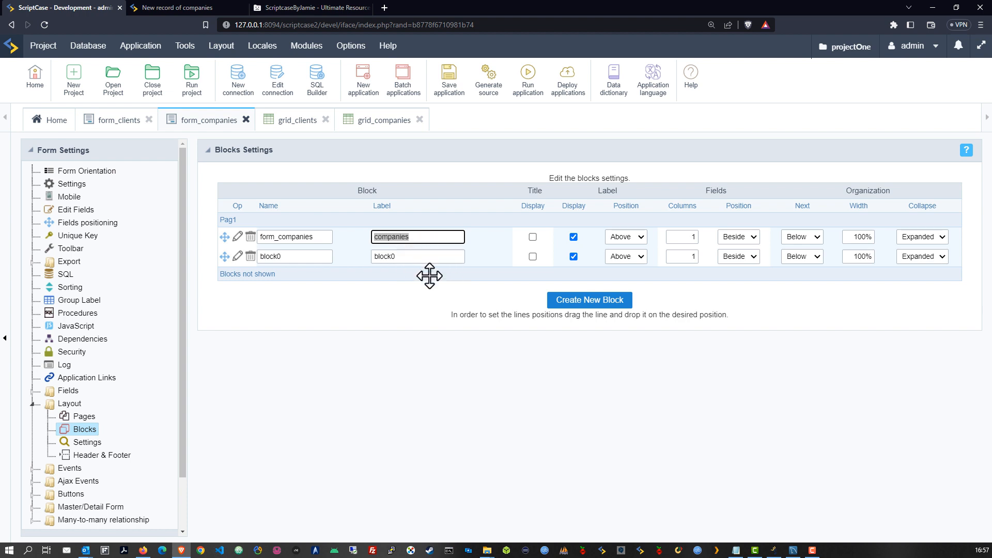
# Set the form_companies block's Next organization to Beside and the width of both blocks to 50%
pyautogui.click(799, 239)
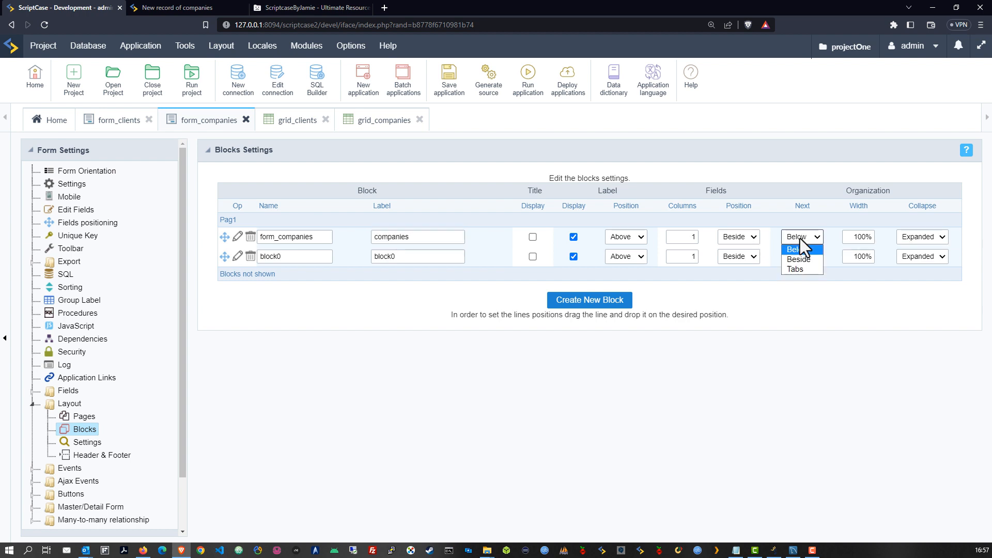
pyautogui.click(802, 259)
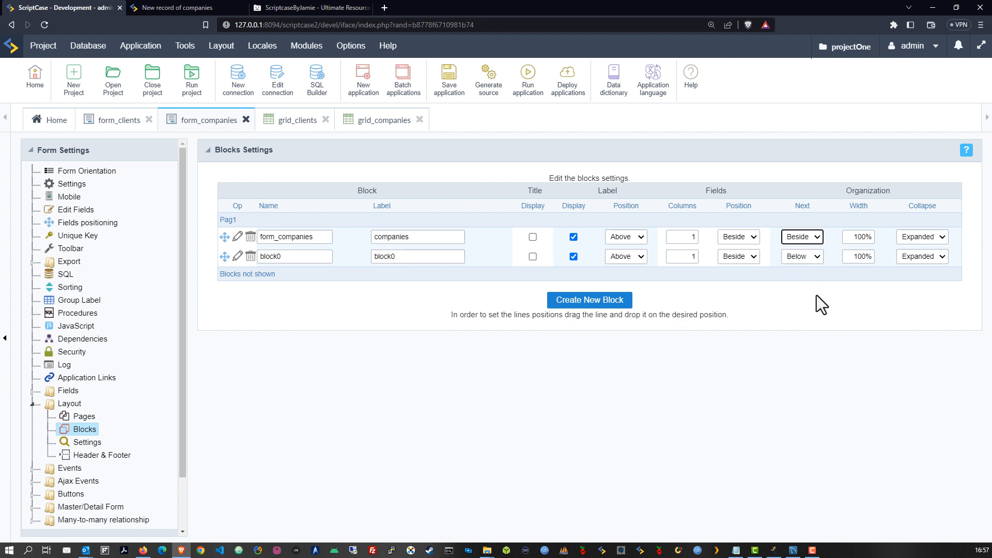
pyautogui.doubleClick(850, 236)
pyautogui.write('50')
pyautogui.doubleClick(855, 256)
pyautogui.write('50')
# Run the companies form to preview the block arrangement and return to the development environment
pyautogui.click(538, 95)
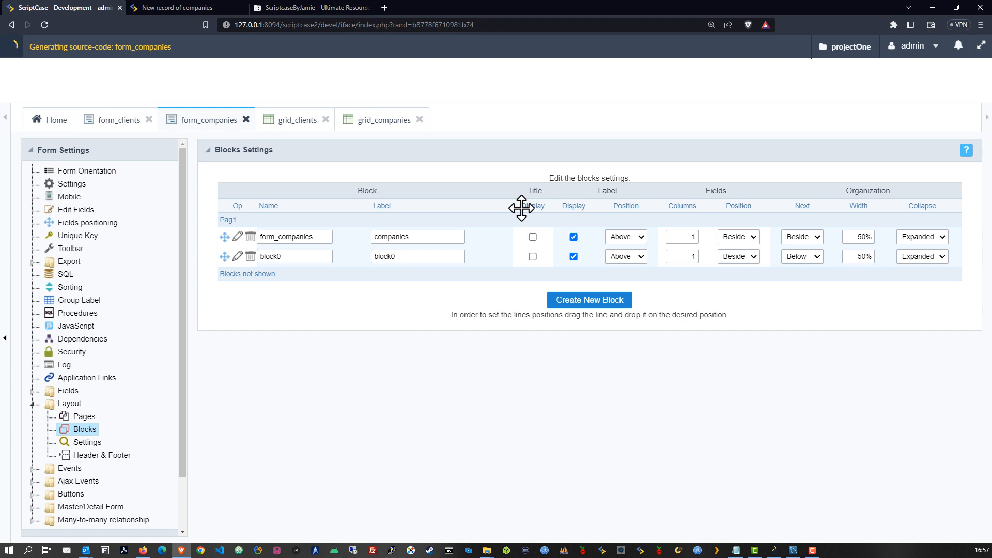
pyautogui.rightClick(522, 207)
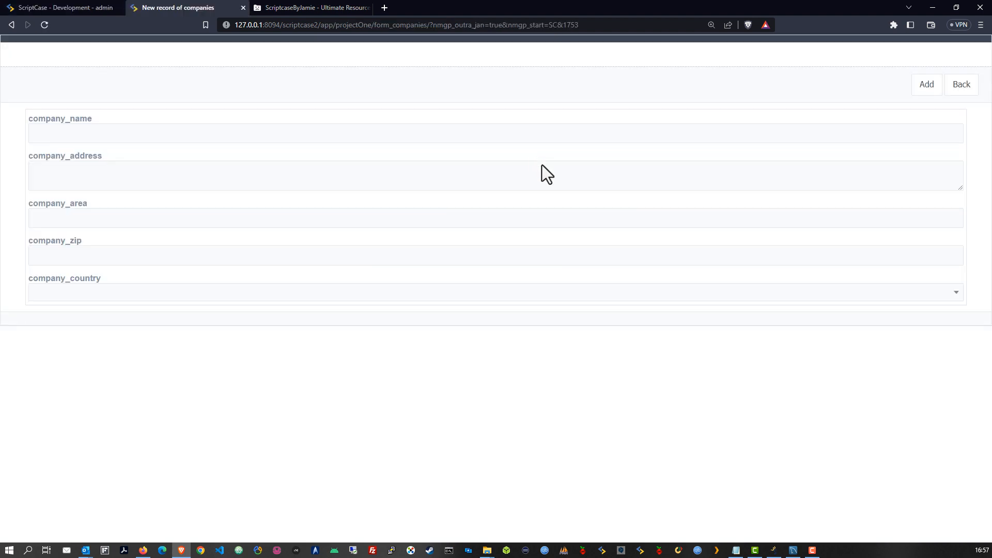
pyautogui.click(88, 12)
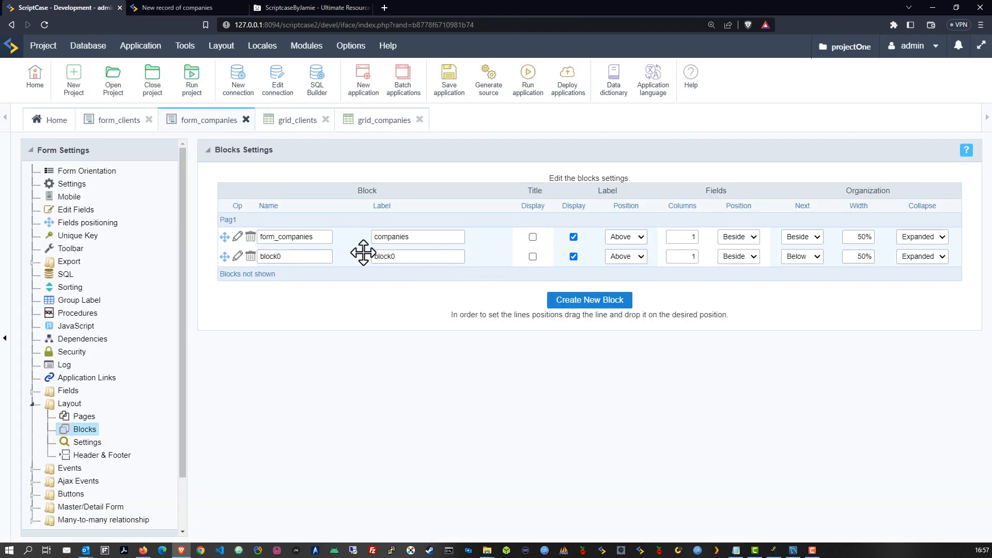
# Move the logo field into block0 in the field configuration and run the companies form to check the layout
pyautogui.click(63, 211)
pyautogui.click(608, 338)
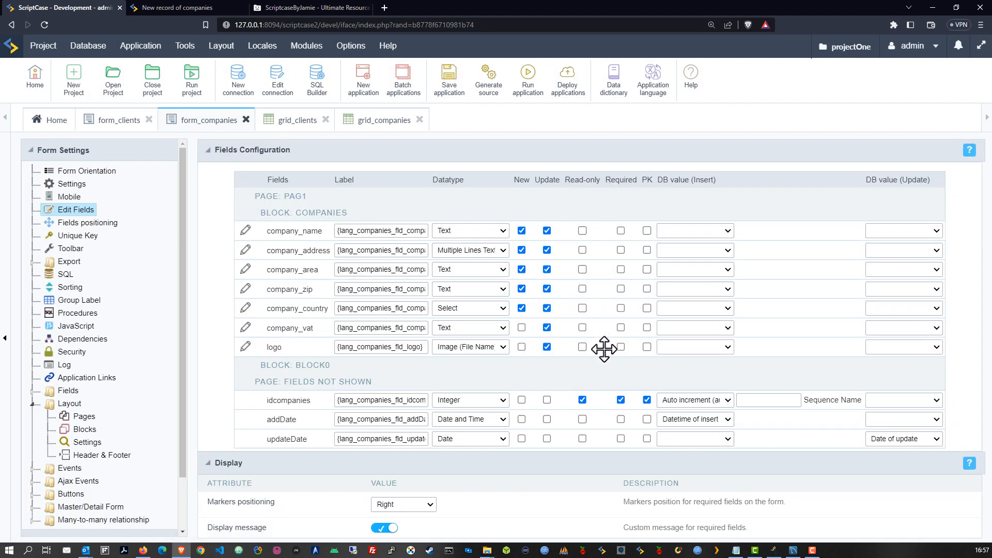
pyautogui.moveTo(294, 350); pyautogui.dragTo(291, 365)
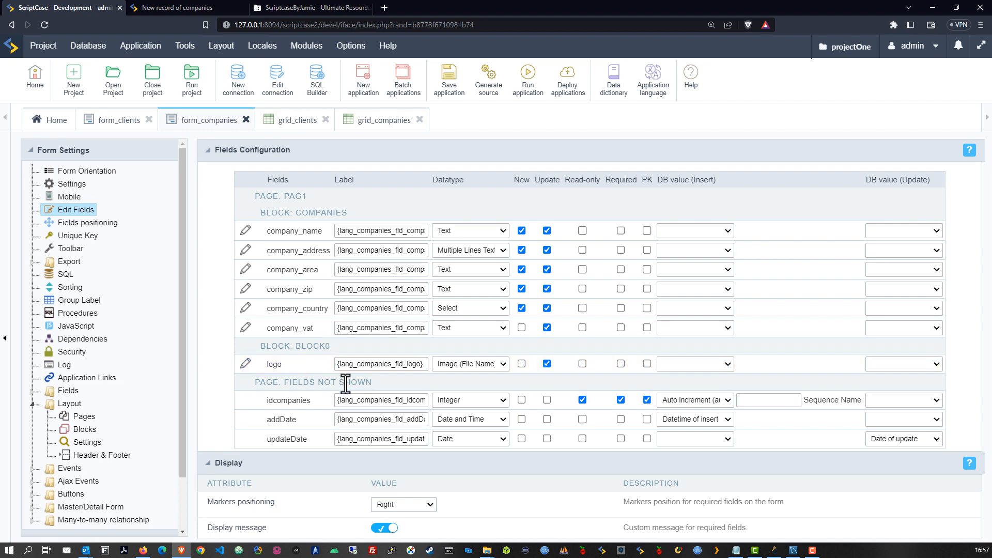
pyautogui.click(525, 82)
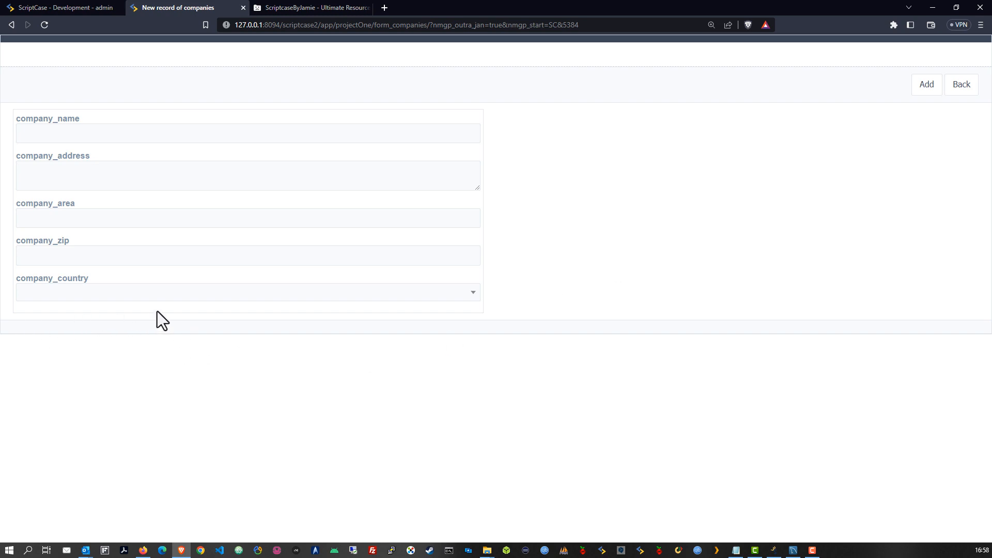
pyautogui.click(62, 6)
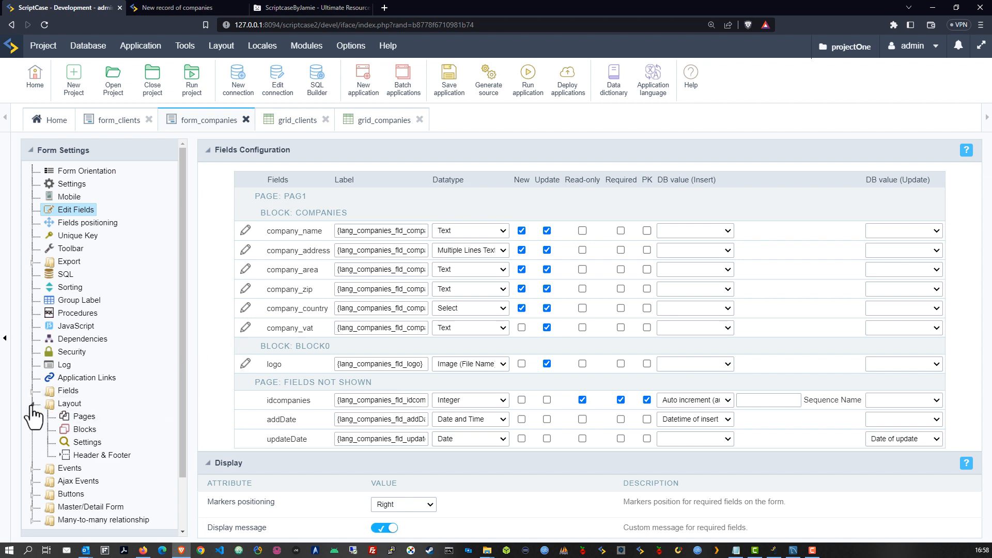
# Examine the form's header and footer options and its header template, and compare them with the header of the running form
pyautogui.click(96, 455)
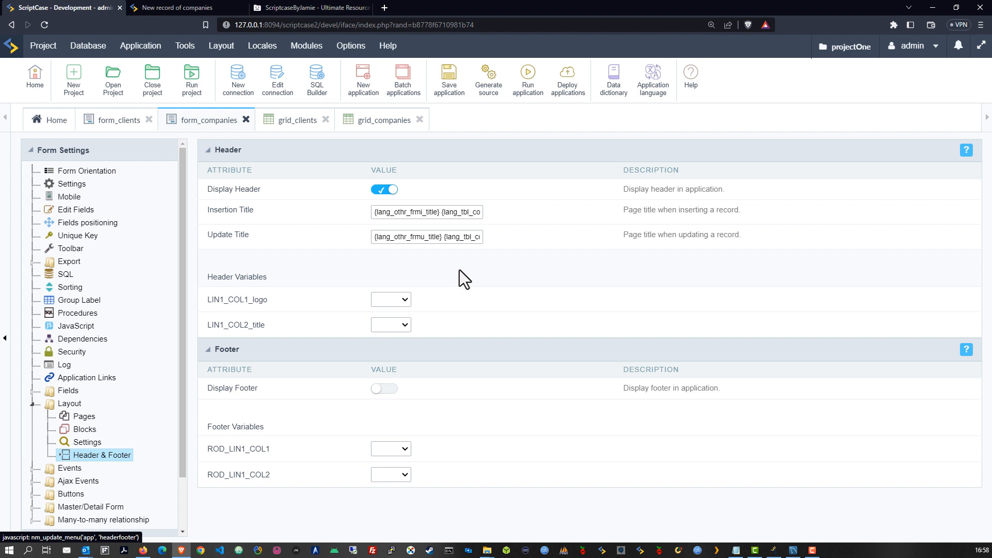
pyautogui.click(85, 443)
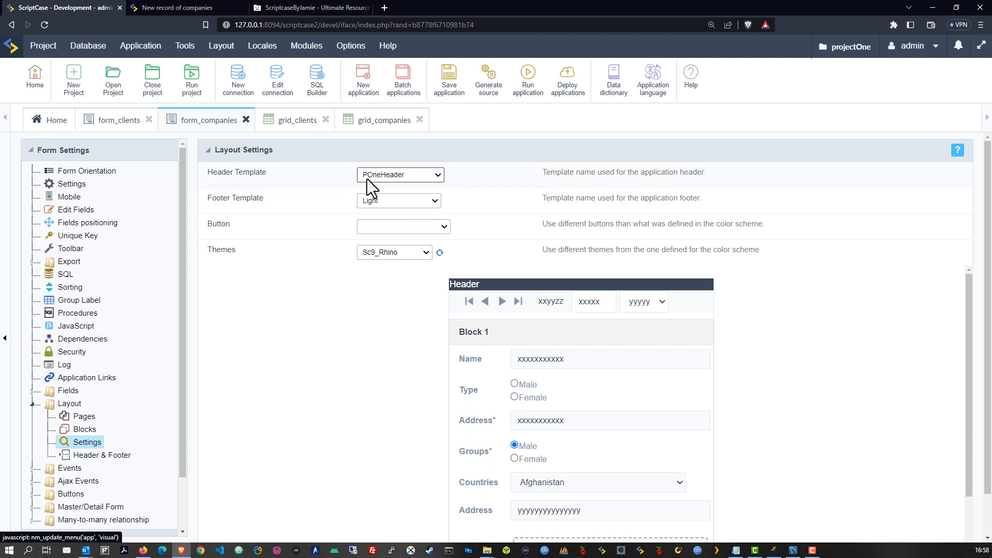
pyautogui.click(184, 7)
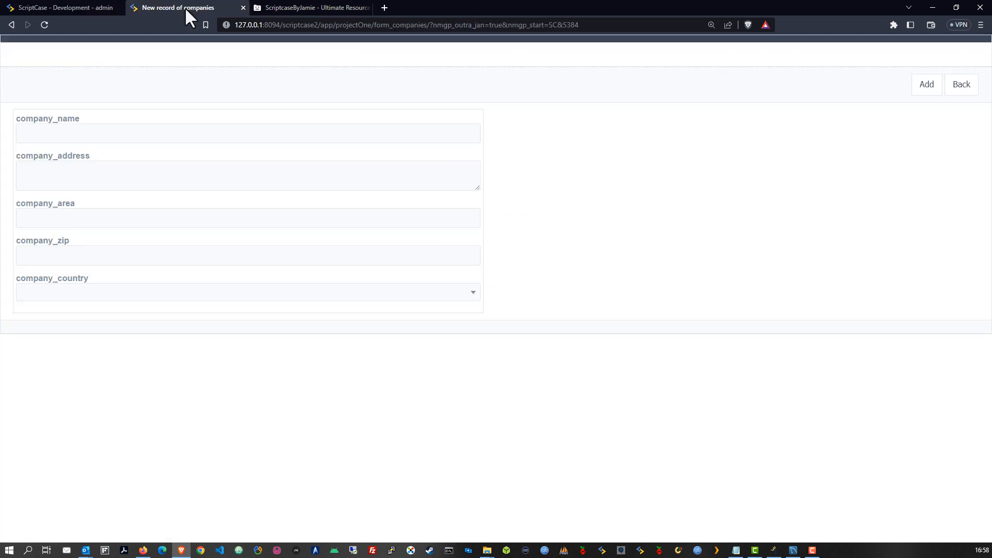
pyautogui.click(74, 9)
# Set the LIN1_COL1_logo header variable to Image in the form's header and footer settings
pyautogui.click(106, 457)
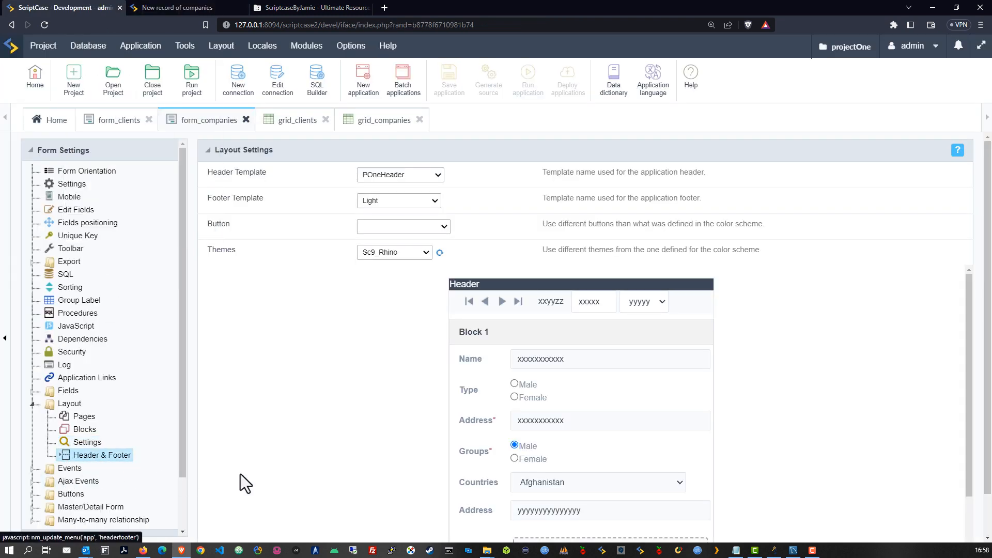
pyautogui.click(405, 300)
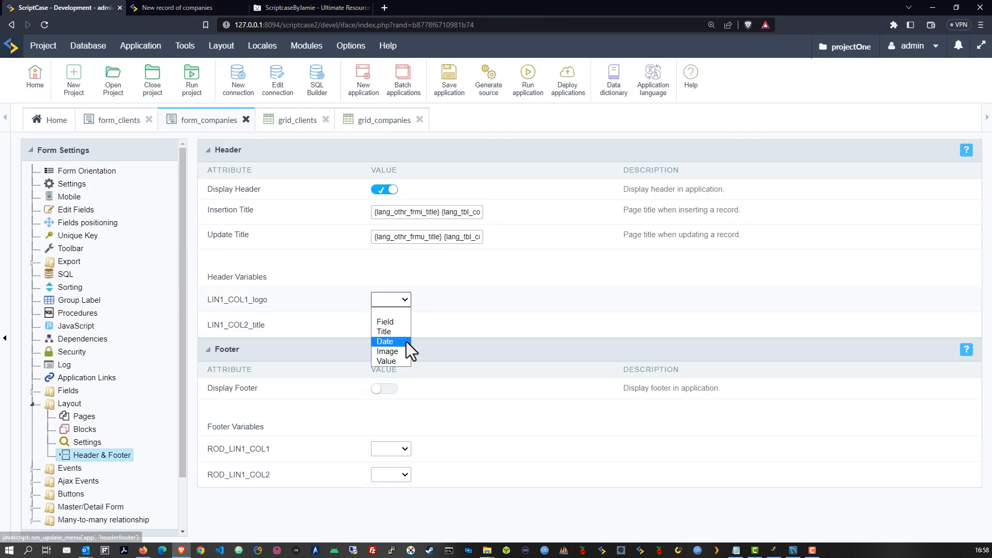
pyautogui.click(405, 351)
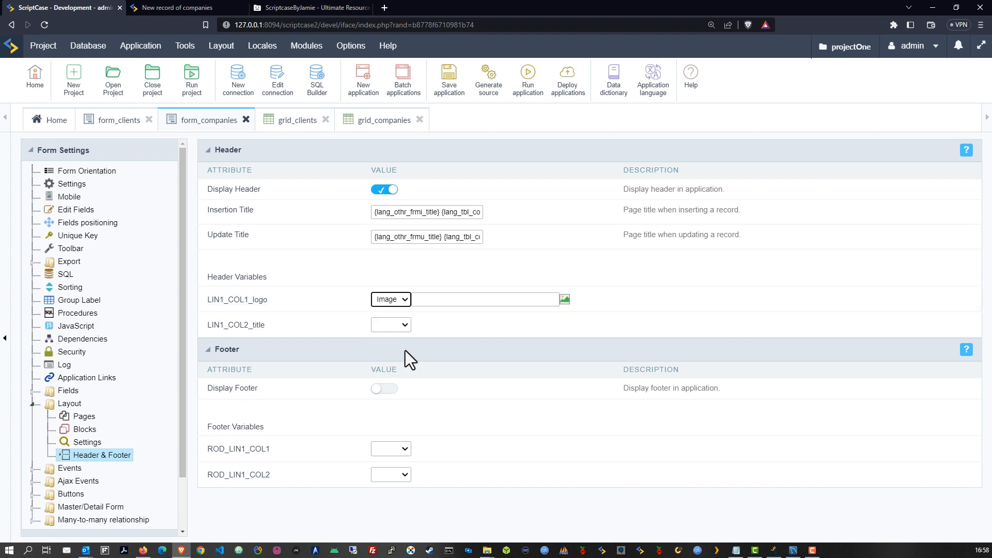
# Assign light_logo.png from the project's general images to the LIN1_COL1_logo header variable
pyautogui.click(565, 299)
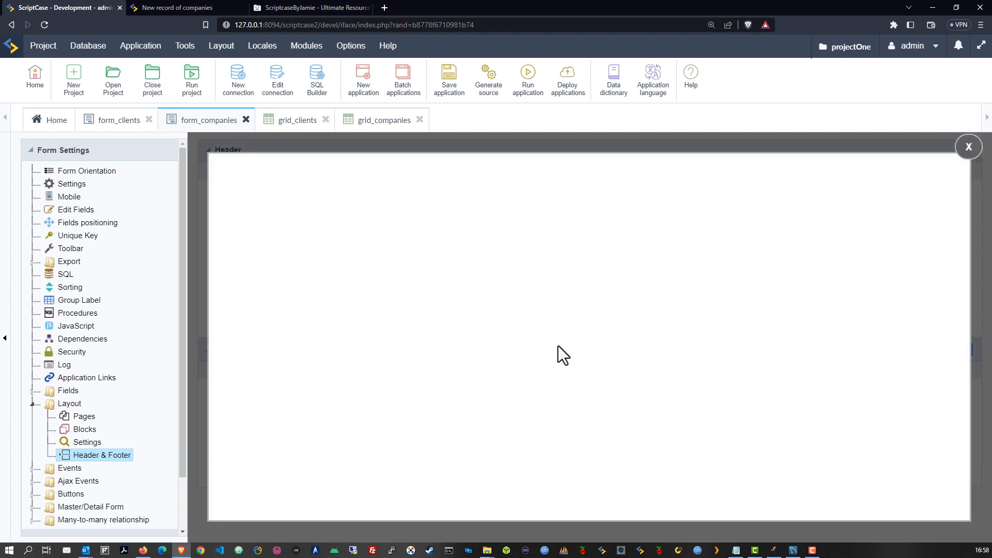
pyautogui.click(231, 360)
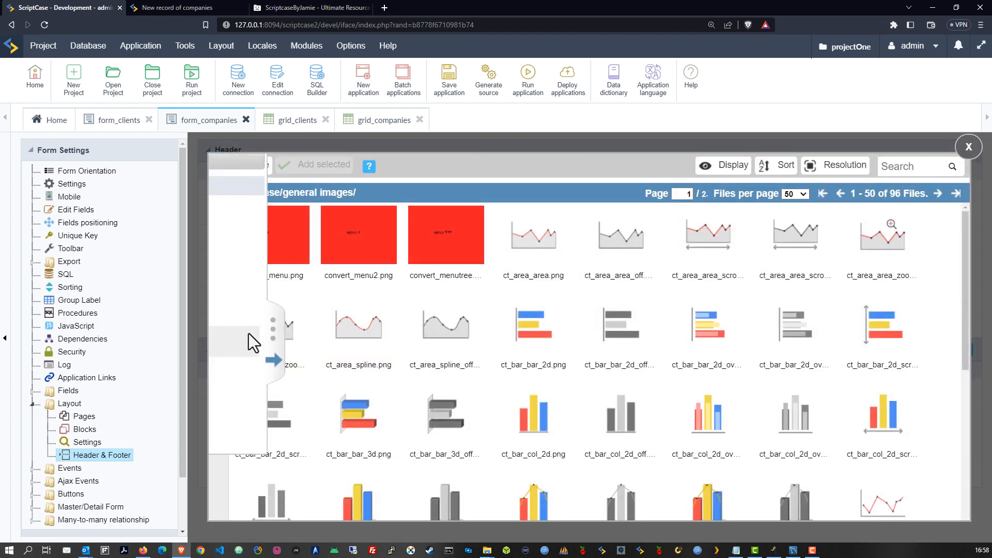
pyautogui.click(310, 161)
pyautogui.click(282, 279)
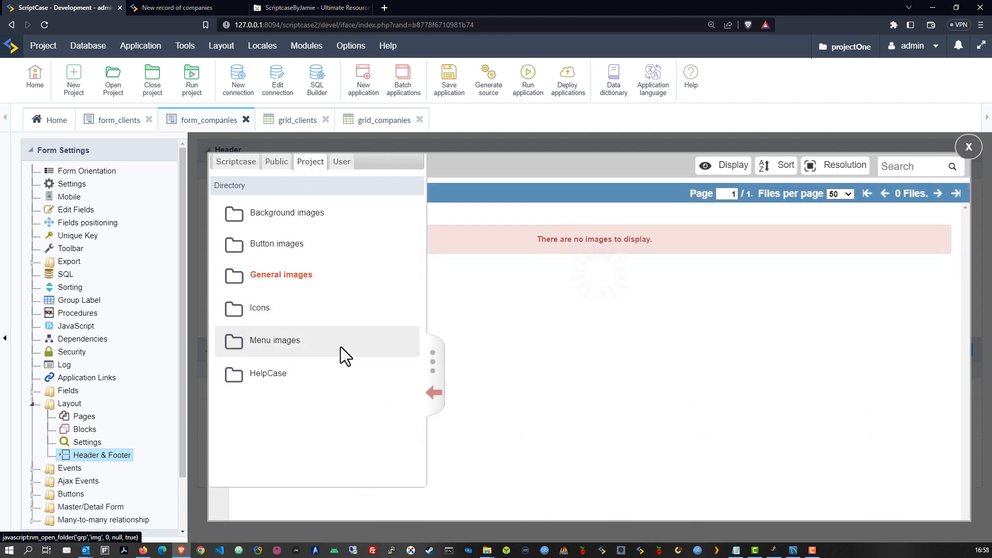
pyautogui.click(434, 394)
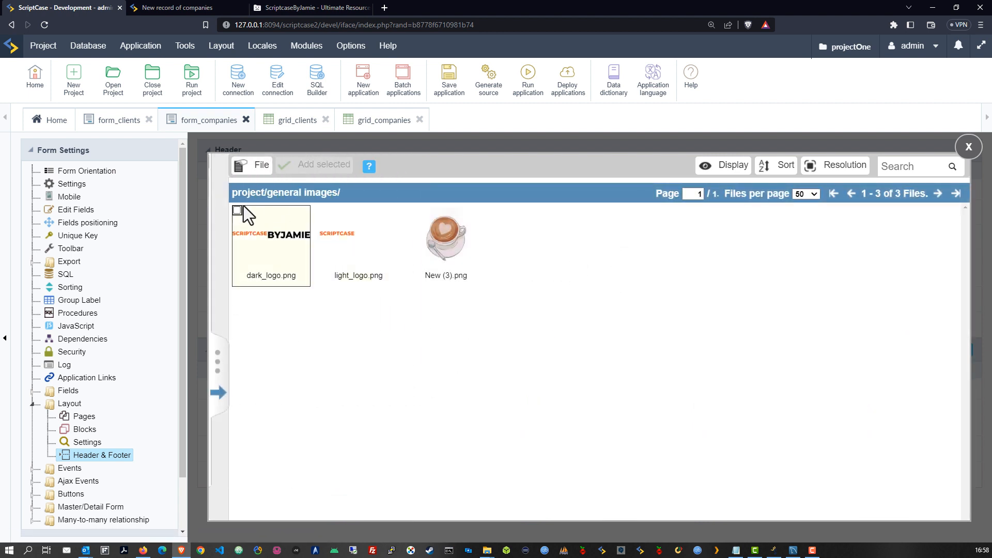
pyautogui.click(324, 211)
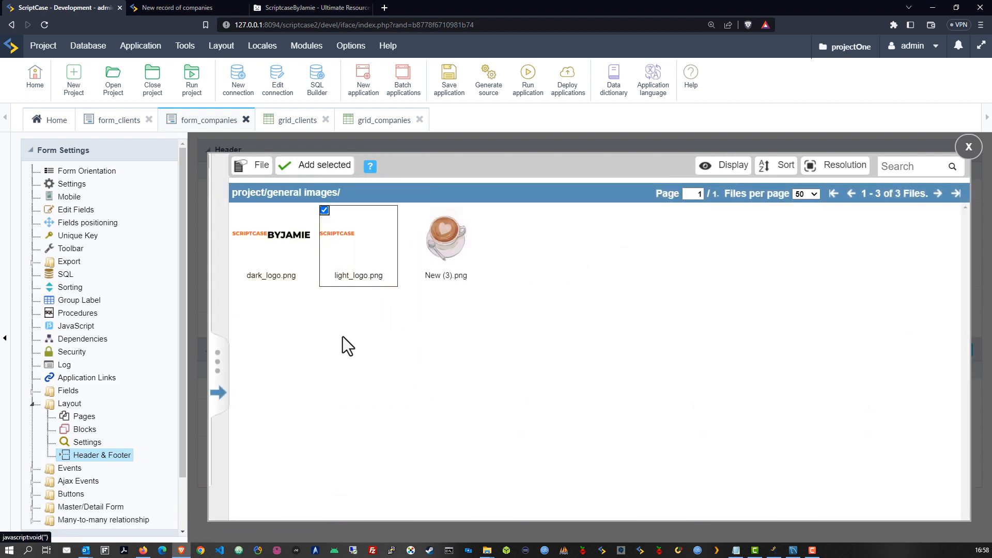
pyautogui.click(304, 167)
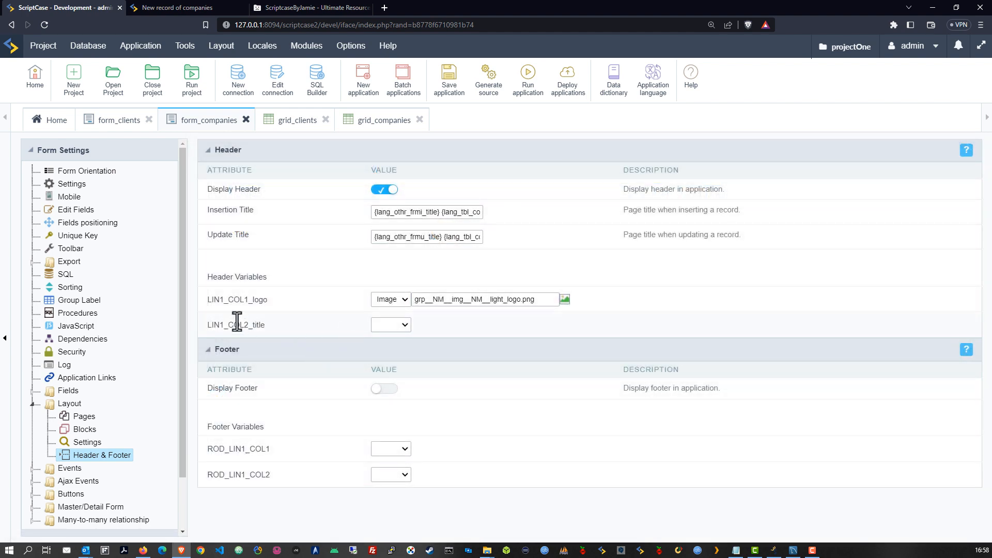
# Set the LIN1_COL2_title header variable to Title and run the companies form
pyautogui.click(392, 324)
pyautogui.click(398, 356)
pyautogui.click(528, 77)
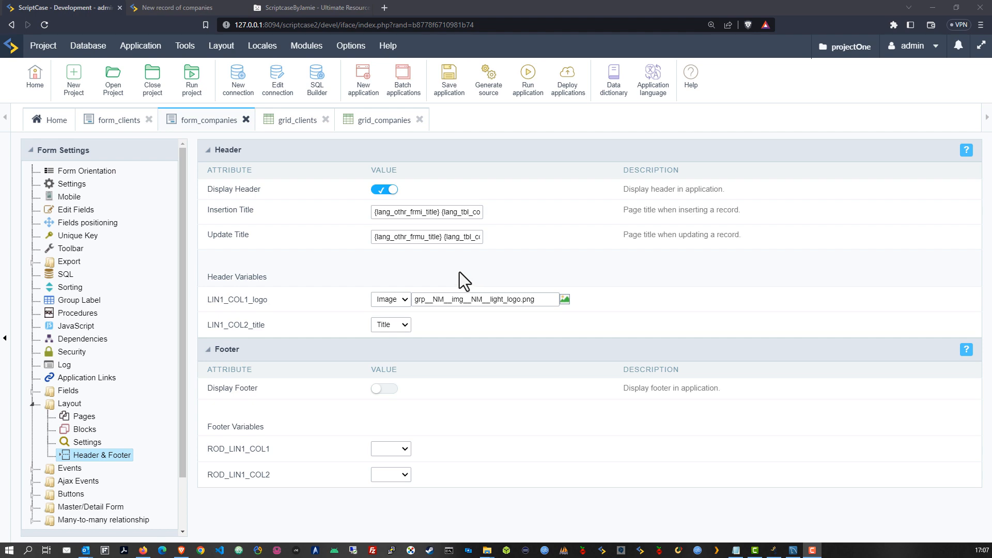
# Open the project's pOneHeader header template in the HTML template editor
pyautogui.click(222, 46)
pyautogui.click(247, 115)
pyautogui.scroll(-3, 137, 403)
pyautogui.click(81, 366)
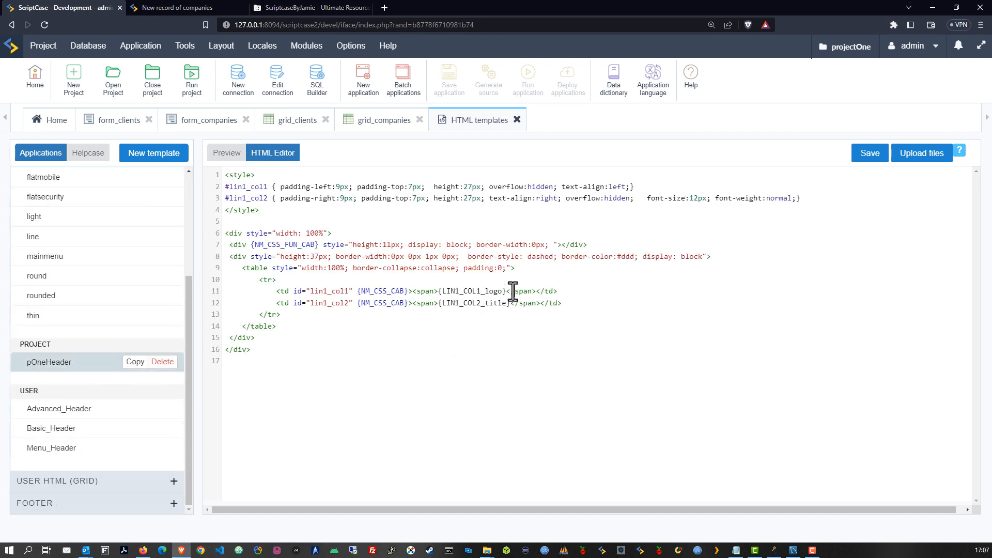
# Add class="logo_style" to the span around {LIN1_COL1_logo} in the pOneHeader template
pyautogui.click(438, 291)
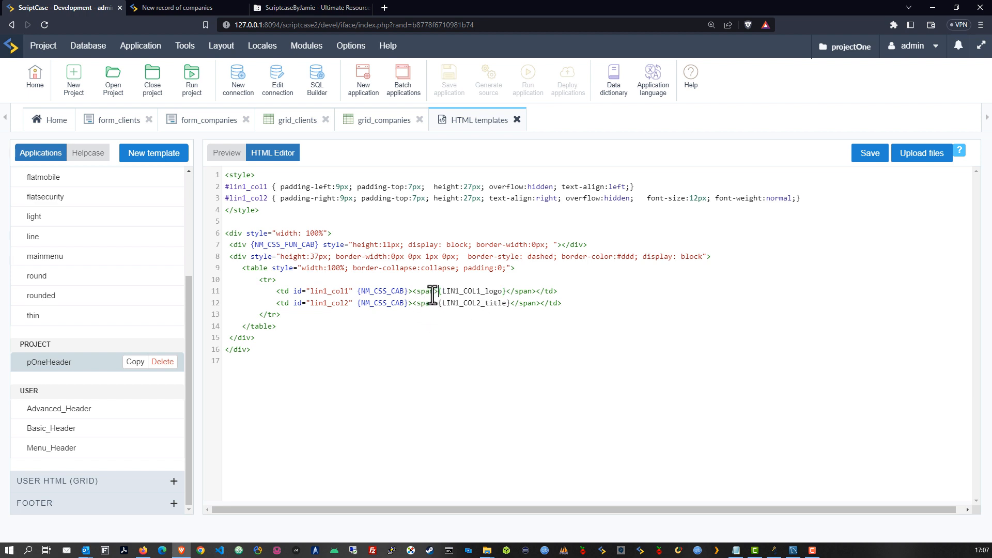
pyautogui.click(507, 291)
pyautogui.click(433, 291)
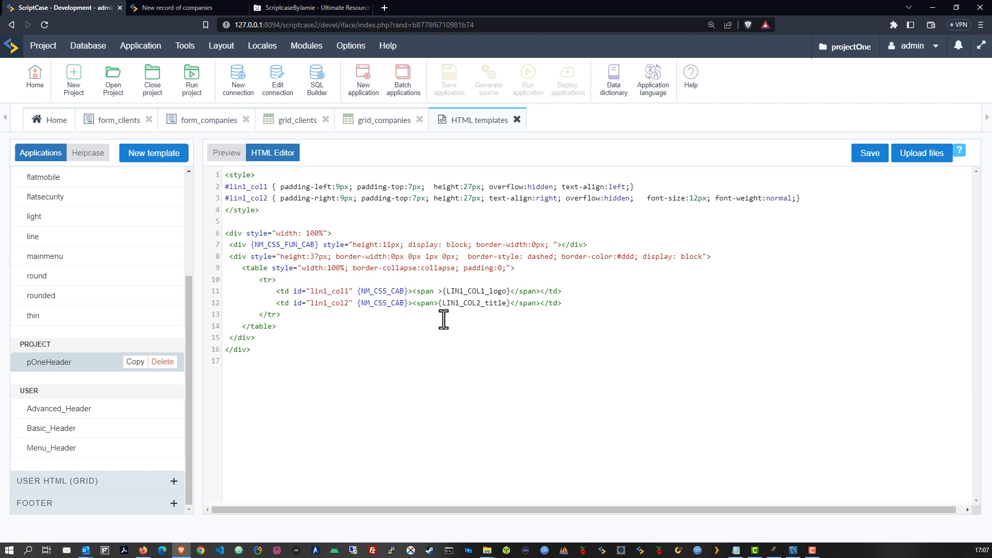
pyautogui.write('class="')
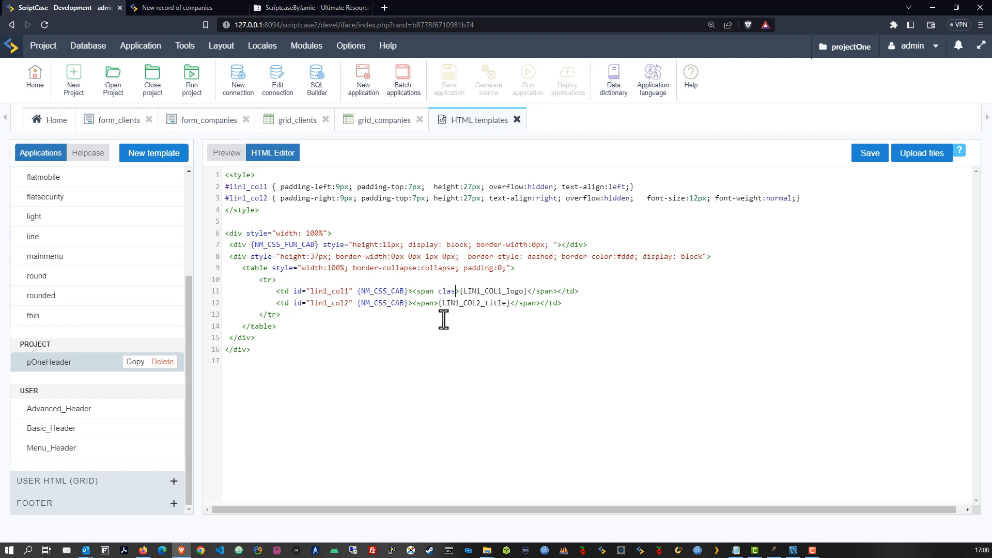
pyautogui.write('"')
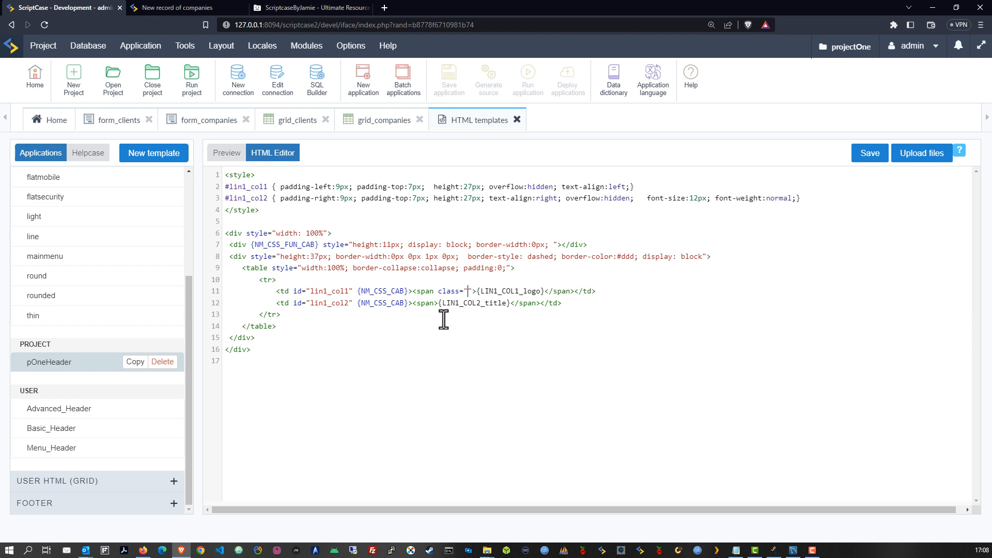
pyautogui.write('logo_style')
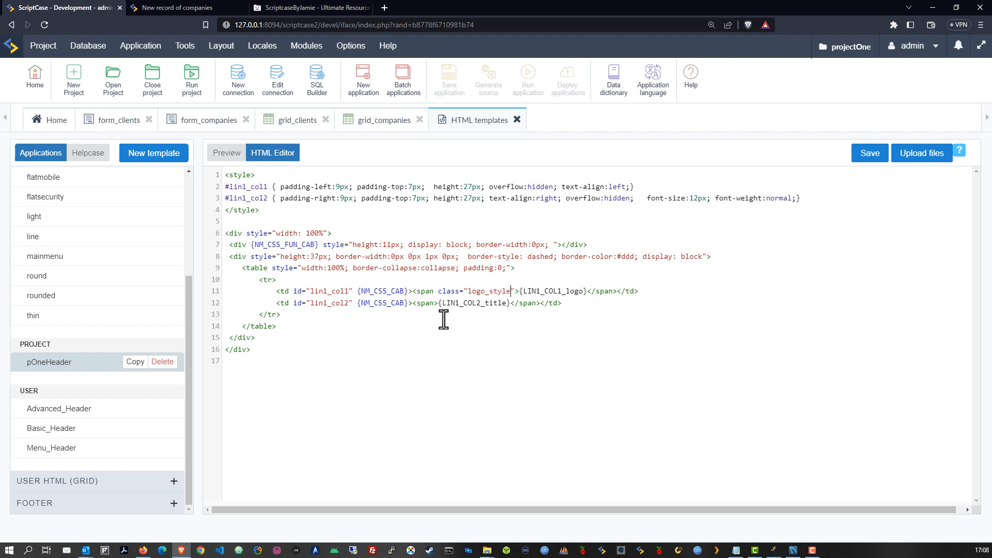
# Add a .logo_style rule with width:140px to the end of the template's style block and save the template
pyautogui.doubleClick(478, 290)
pyautogui.hotkey('ctrl', 'c')
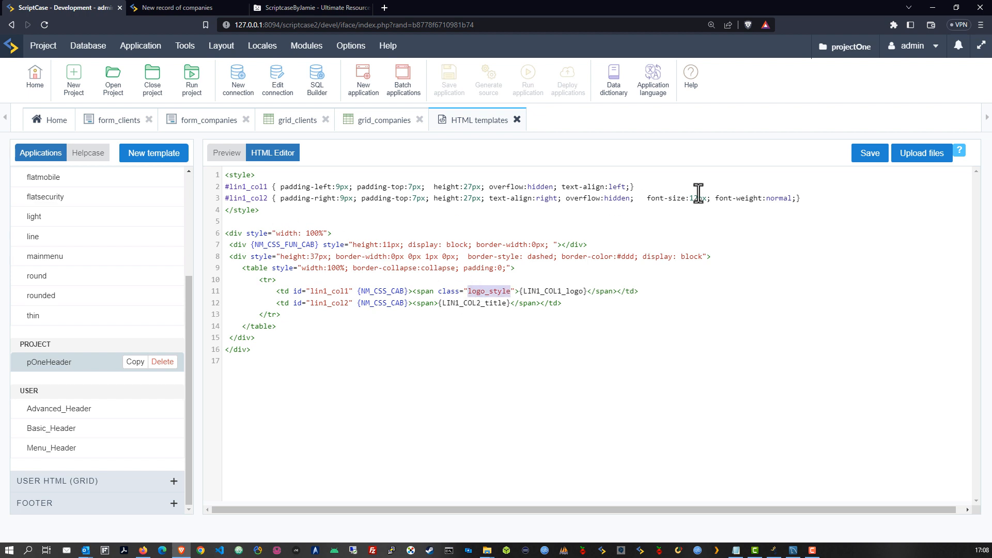
pyautogui.click(810, 200)
pyautogui.press('Return')
pyautogui.write('.')
pyautogui.hotkey('ctrl', 'v')
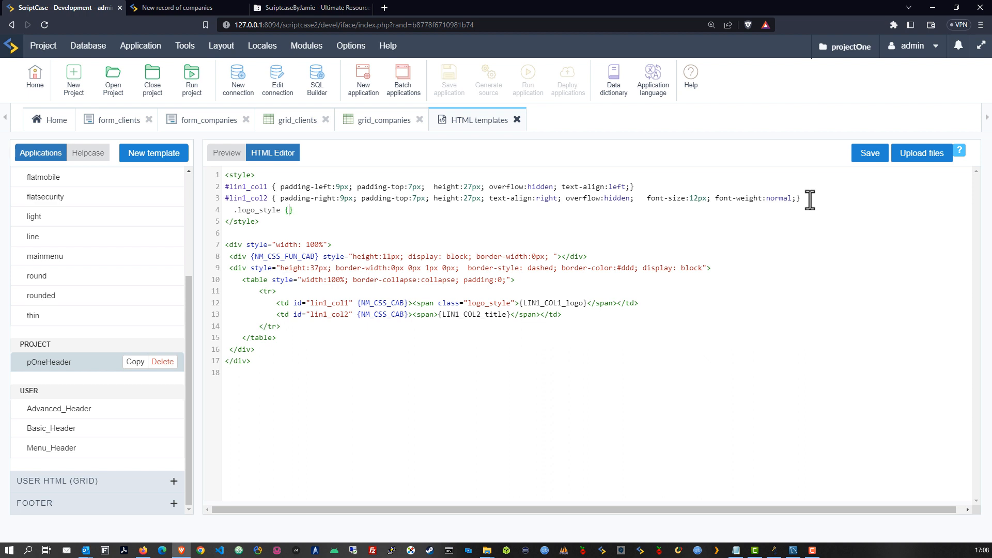
pyautogui.write('{width:140px;')
pyautogui.click(296, 211)
pyautogui.write('d')
pyautogui.click(873, 154)
pyautogui.click(478, 223)
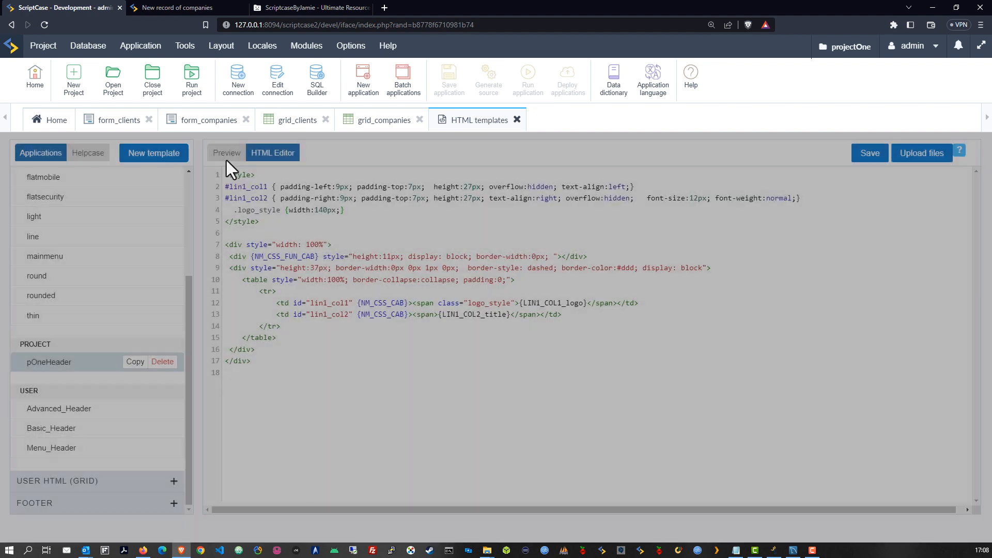
# Run the companies form to check the header logo's size and return to the development environment
pyautogui.click(206, 121)
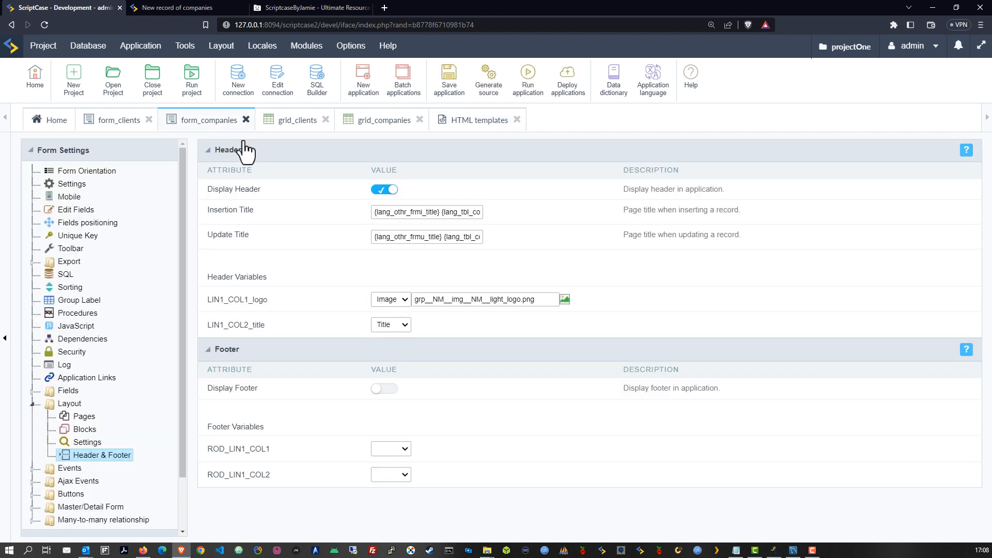
pyautogui.click(515, 93)
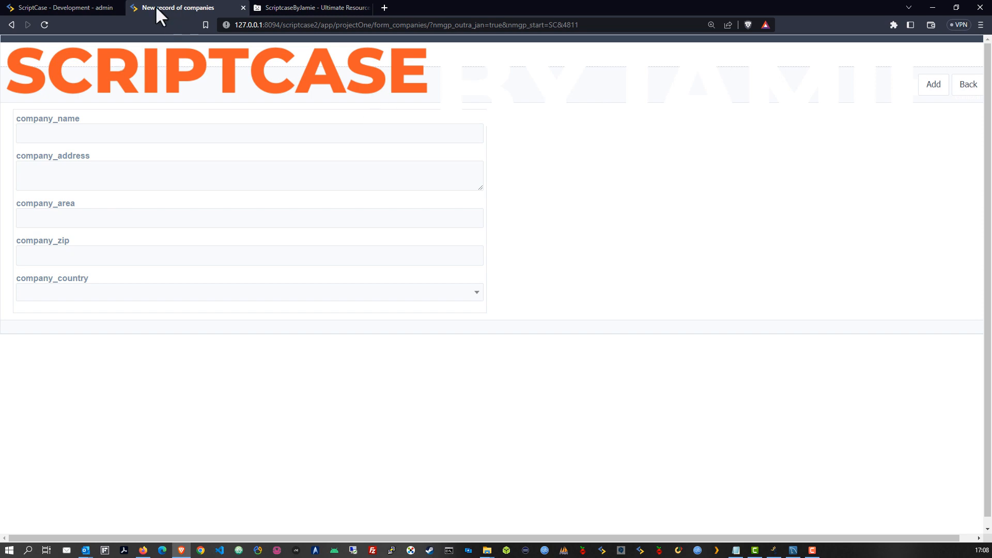
pyautogui.click(57, 8)
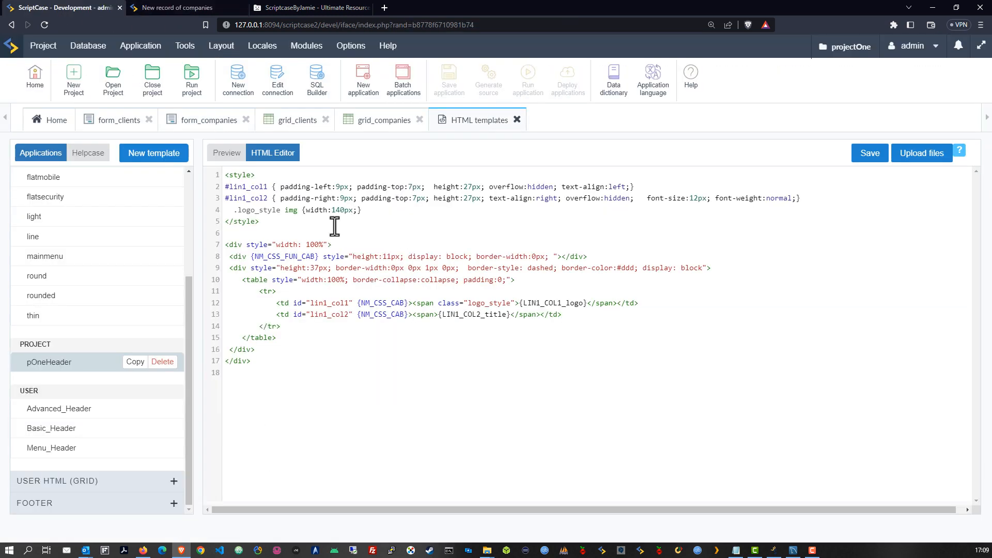
# Mark the 140px width in the .logo_style img rule as !important, add height: 30px !important, and save the header template
pyautogui.write('important; he')
pyautogui.write('ight: 30px !important')
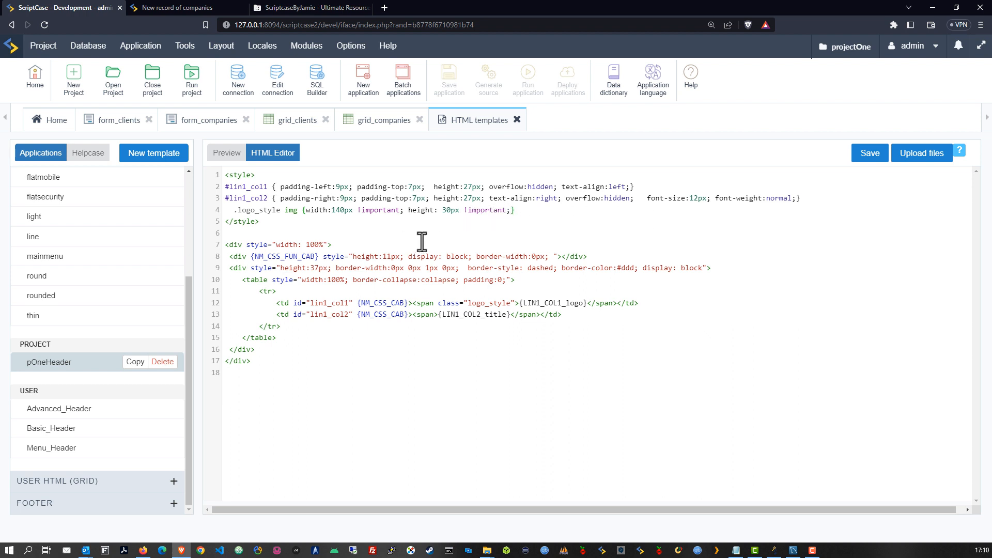
pyautogui.click(281, 210)
pyautogui.doubleClick(289, 211)
pyautogui.doubleClick(494, 304)
pyautogui.moveTo(520, 303); pyautogui.dragTo(587, 303)
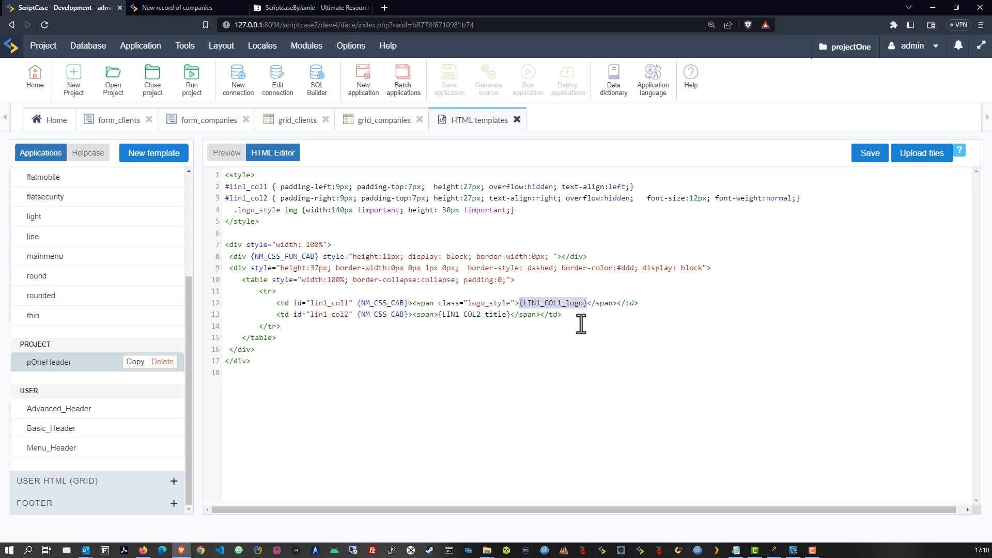
pyautogui.click(868, 154)
pyautogui.click(493, 219)
# Rerun the companies form to check the logo's proportions with the fixed width and height
pyautogui.click(205, 128)
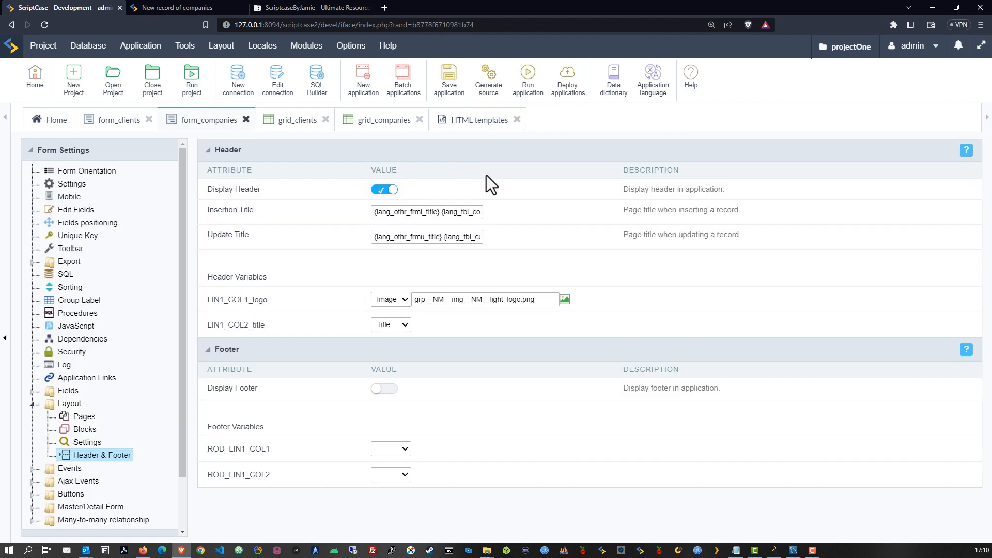
pyautogui.click(526, 88)
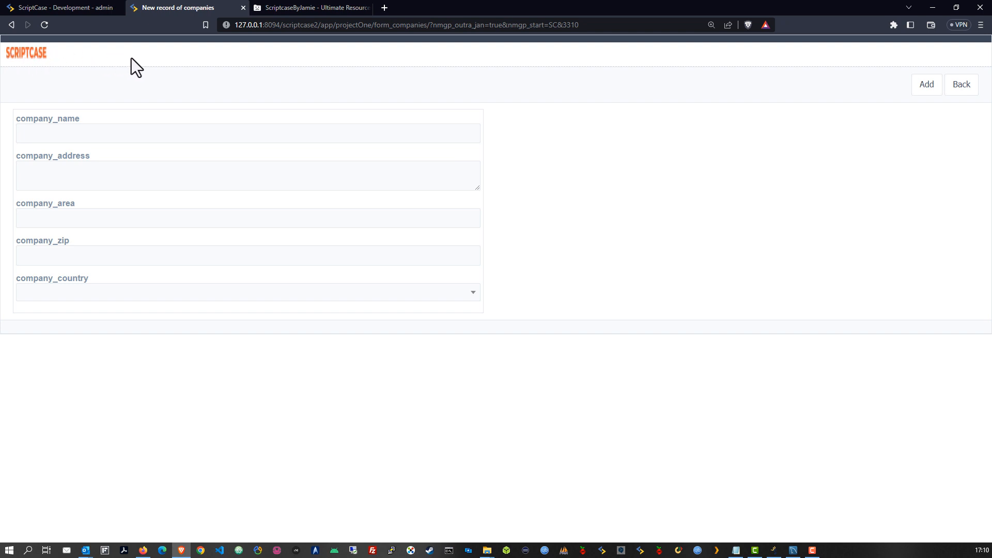
pyautogui.click(83, 15)
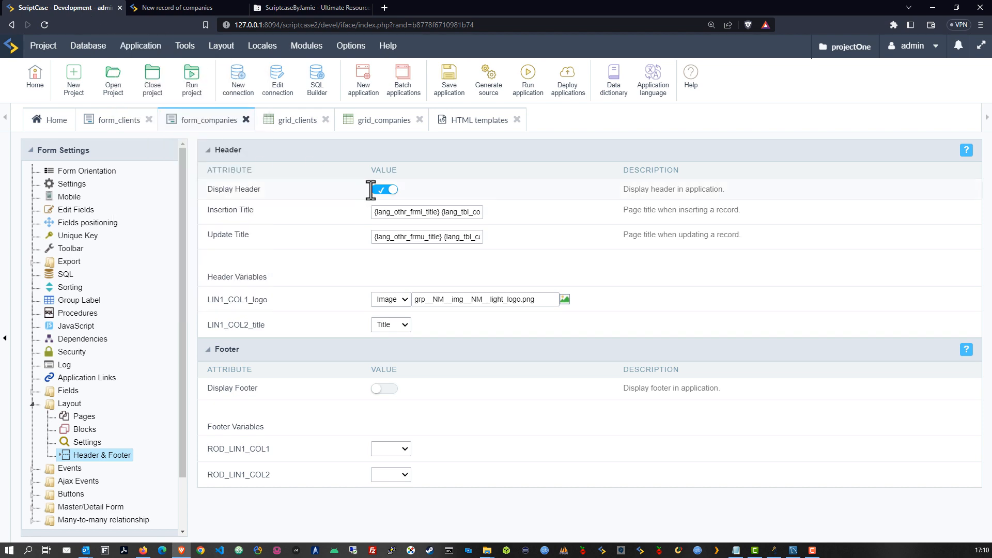
# Remove the width declaration from the .logo_style img rule in the header template and save it
pyautogui.click(467, 123)
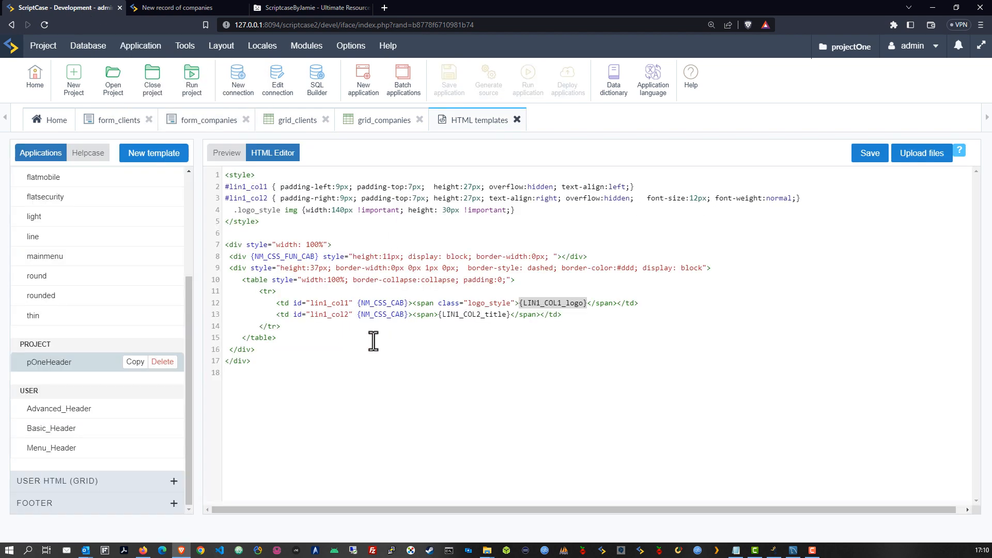
pyautogui.moveTo(409, 209); pyautogui.dragTo(305, 210)
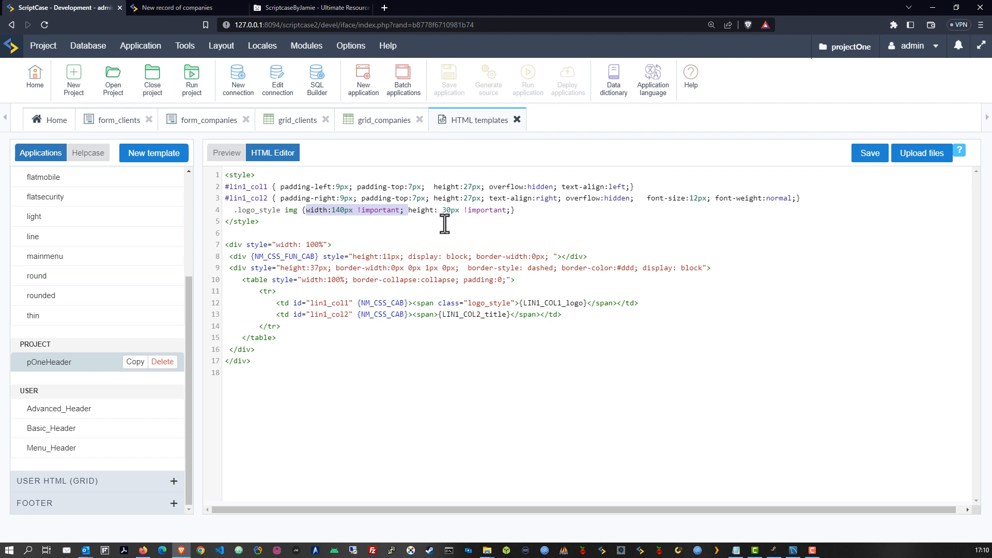
pyautogui.press('Delete')
pyautogui.click(869, 153)
pyautogui.click(496, 218)
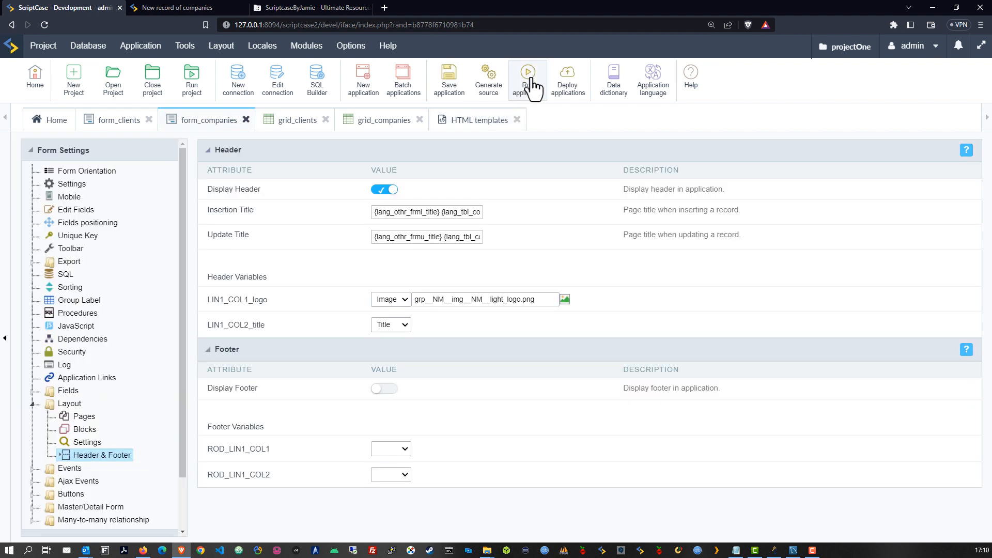
# Run the companies form to check the logo sized by height only, and return to the development environment
pyautogui.click(528, 81)
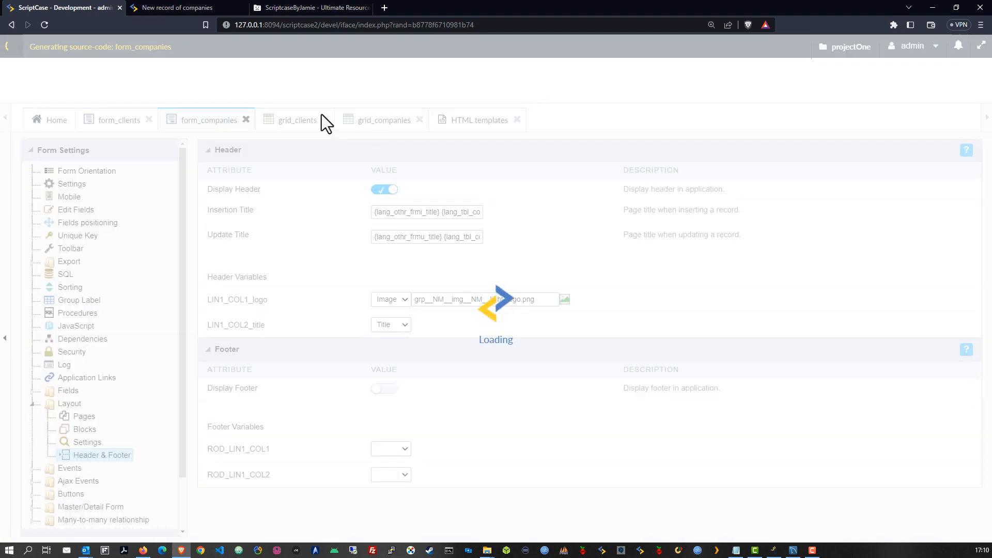
pyautogui.click(154, 8)
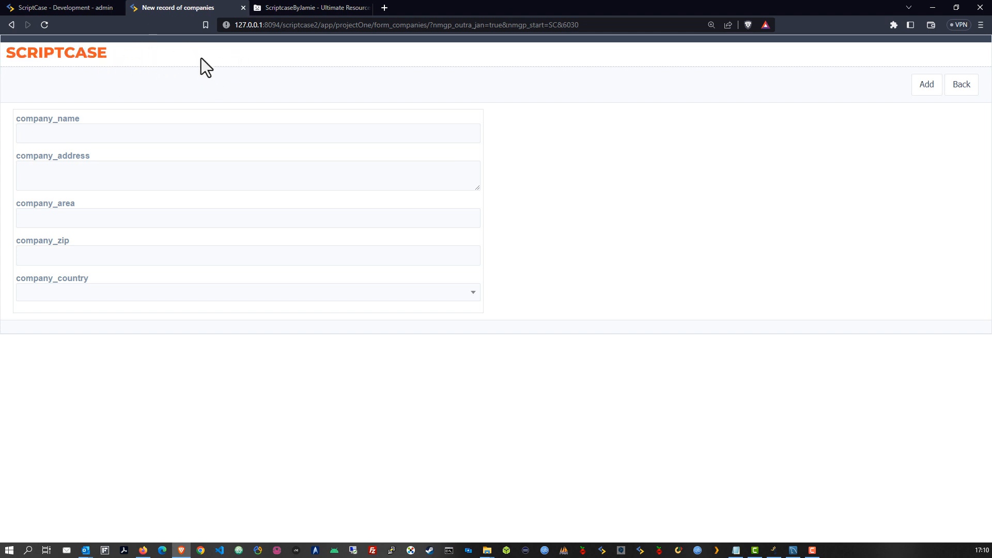
pyautogui.click(69, 5)
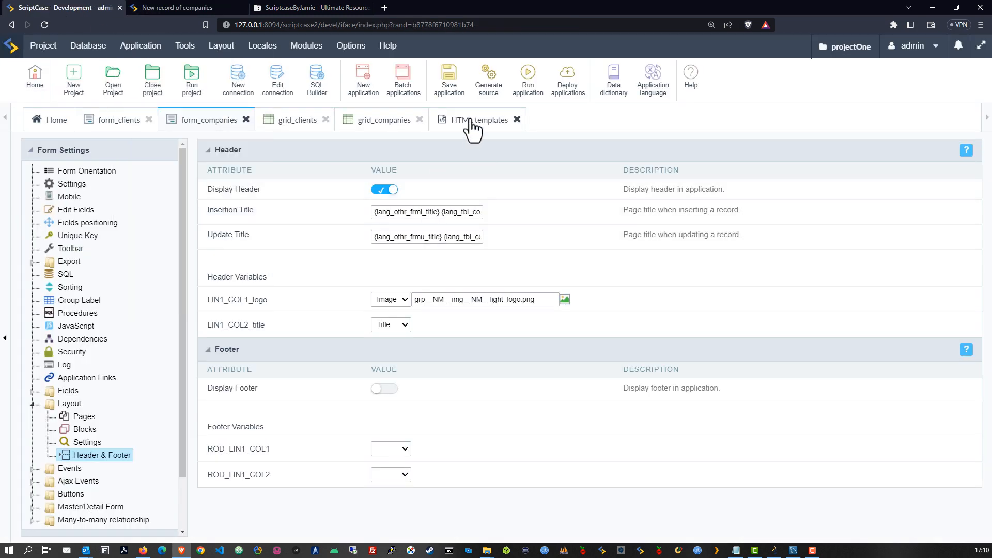
# Add class="header_bg" to the outermost div of the pOneHeader template
pyautogui.click(475, 121)
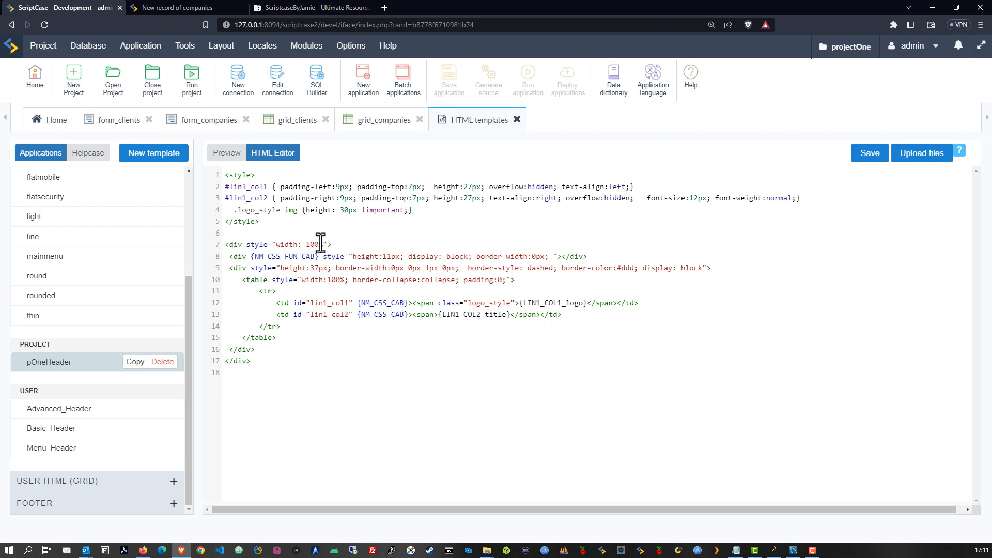
pyautogui.click(247, 244)
pyautogui.write('class=""')
pyautogui.press('Right')
pyautogui.write('class="header_bg')
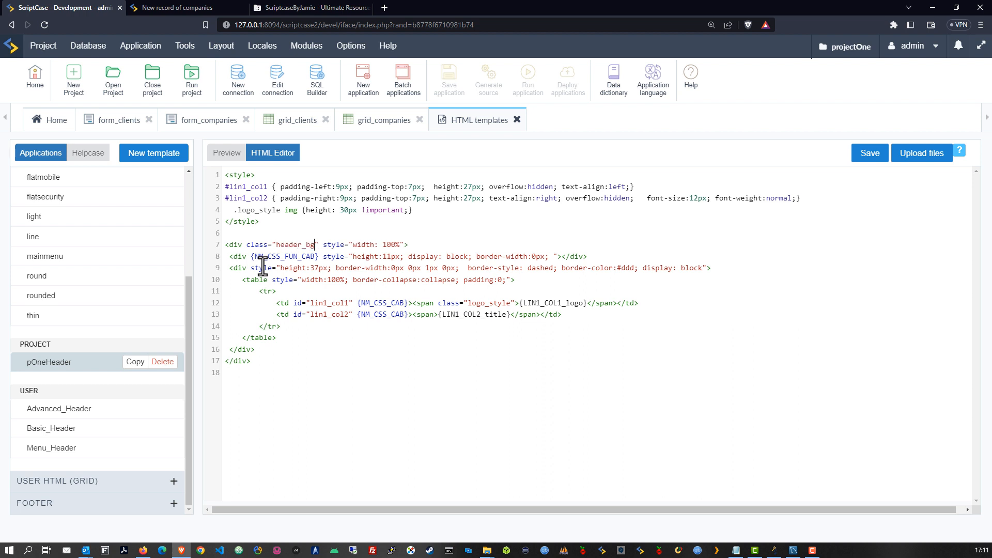
# Add a .header_bg rule with background-color:black at the start of the style block, save the template and run the companies form
pyautogui.doubleClick(292, 244)
pyautogui.hotkey('ctrl', 'c')
pyautogui.click(260, 176)
pyautogui.press('Return')
pyautogui.write('.')
pyautogui.hotkey('ctrl', 'v')
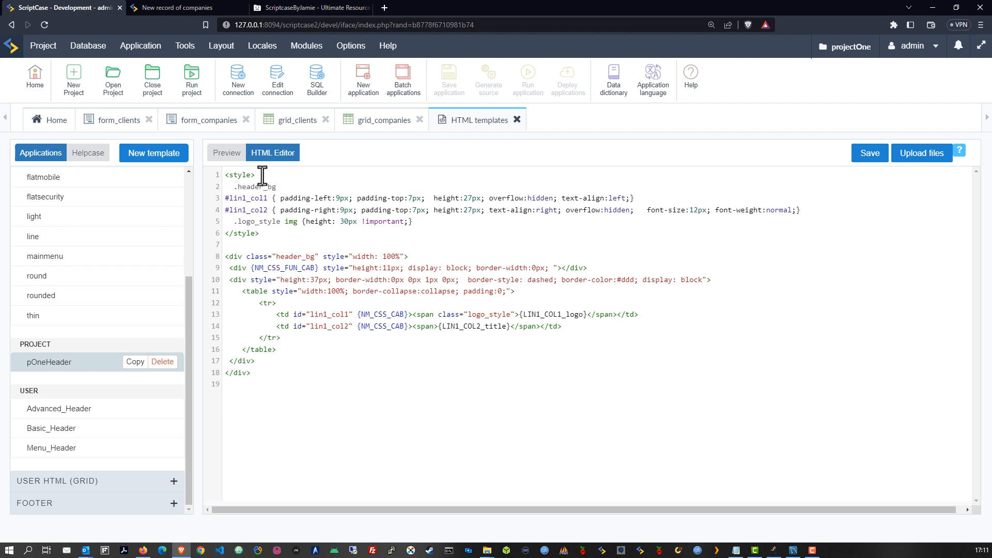
pyautogui.write('{background-color:black;')
pyautogui.click(868, 155)
pyautogui.click(495, 218)
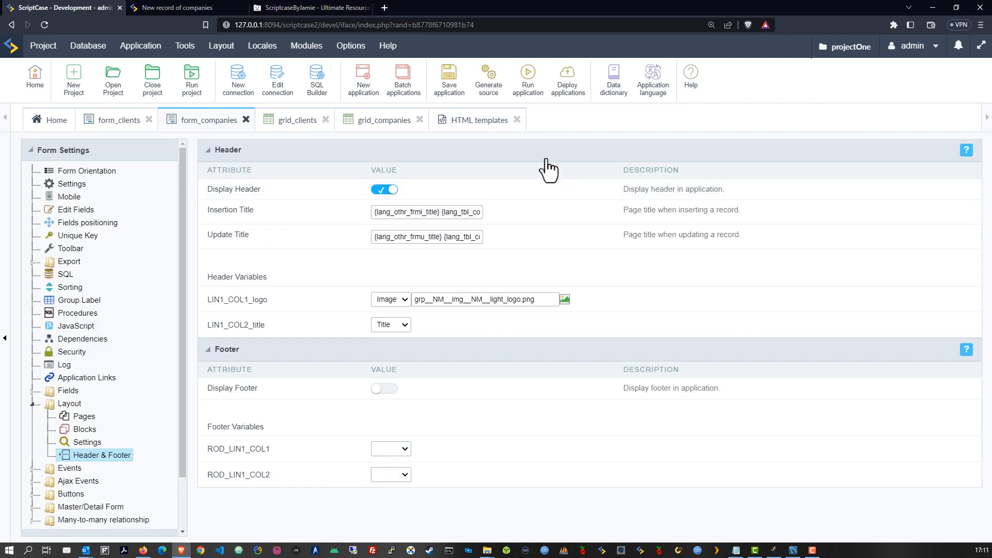
pyautogui.click(535, 83)
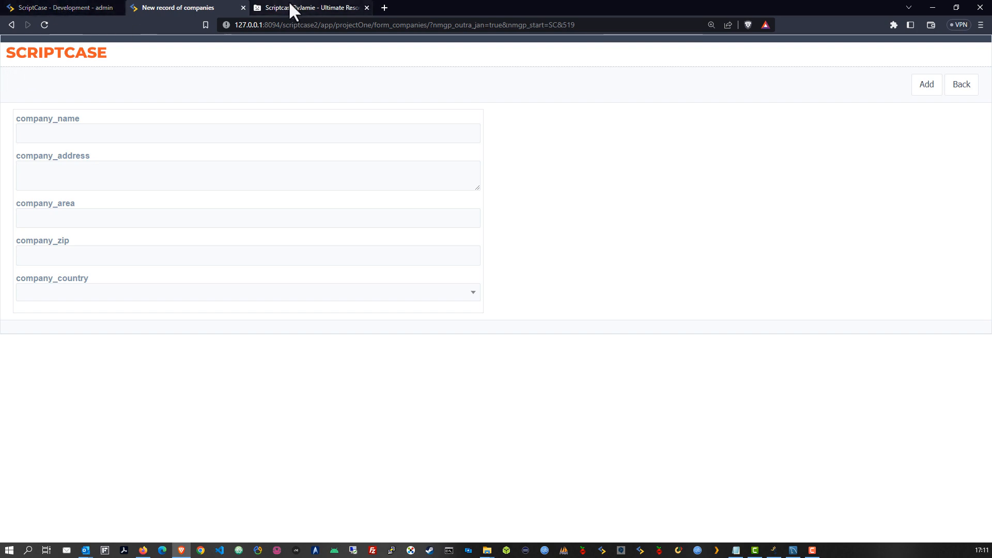
# Add !important to the background-color:black declaration of the .header_bg rule in the pOneHeader template and save it
pyautogui.click(53, 9)
pyautogui.click(447, 124)
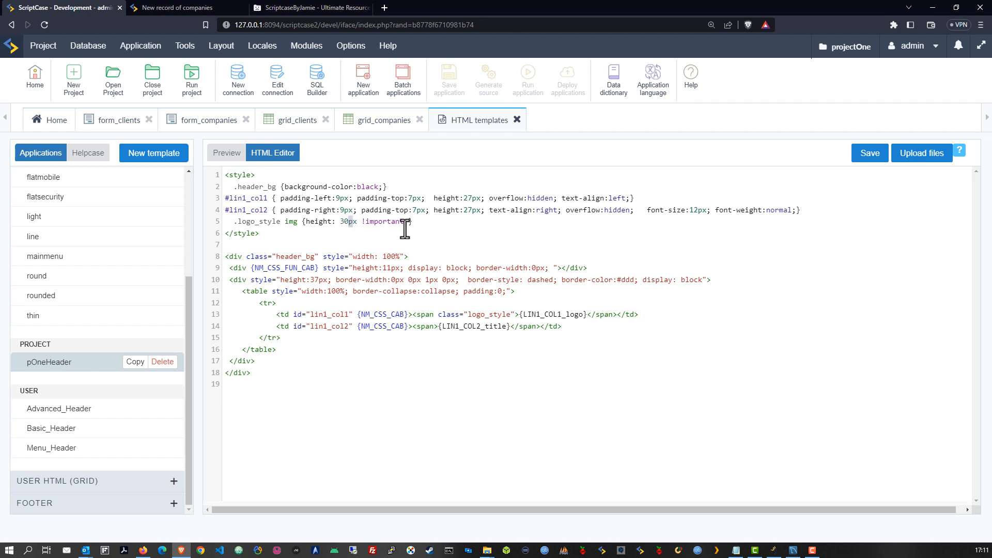
pyautogui.click(447, 212)
pyautogui.click(379, 187)
pyautogui.write('!im por')
pyautogui.press('BackSpace')
pyautogui.press('BackSpace')
pyautogui.press('BackSpace')
pyautogui.press('BackSpace')
pyautogui.write('portant')
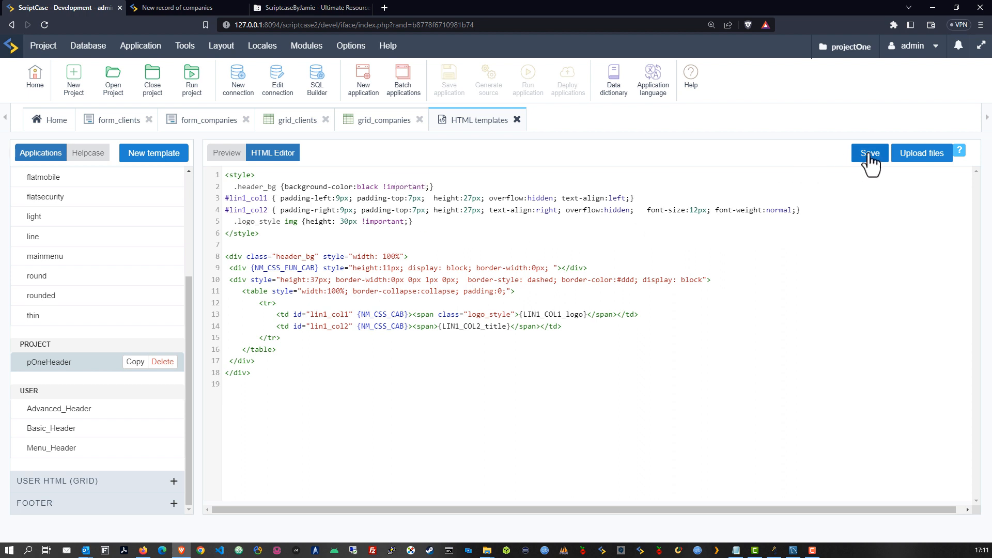
pyautogui.click(302, 257)
pyautogui.click(873, 154)
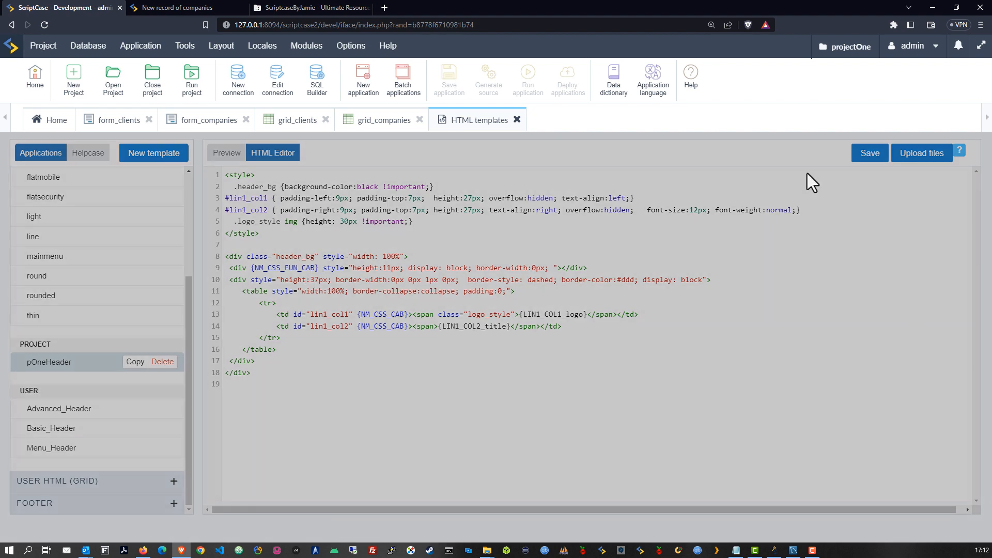
pyautogui.click(497, 221)
# Run the companies form and examine its header's black background, logo and title
pyautogui.click(195, 122)
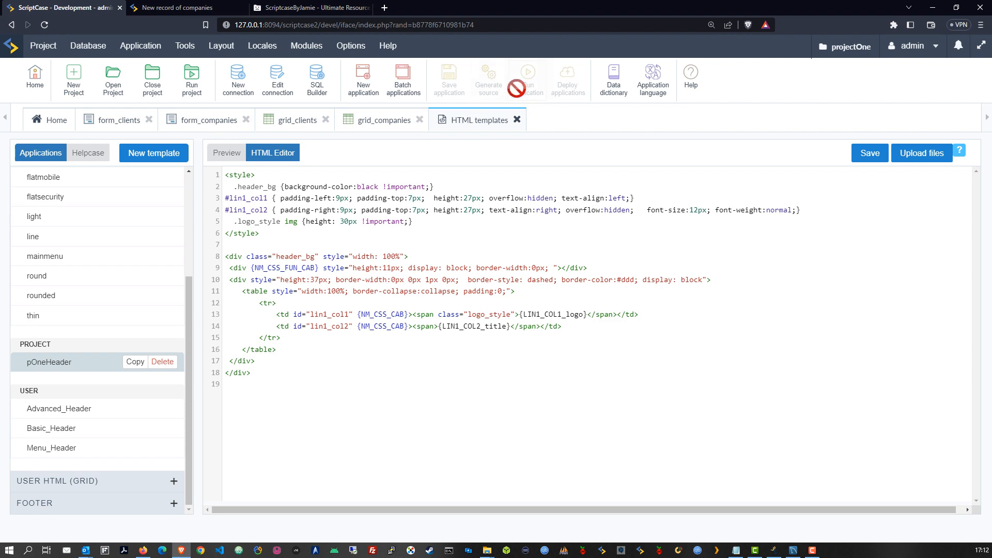
pyautogui.click(534, 77)
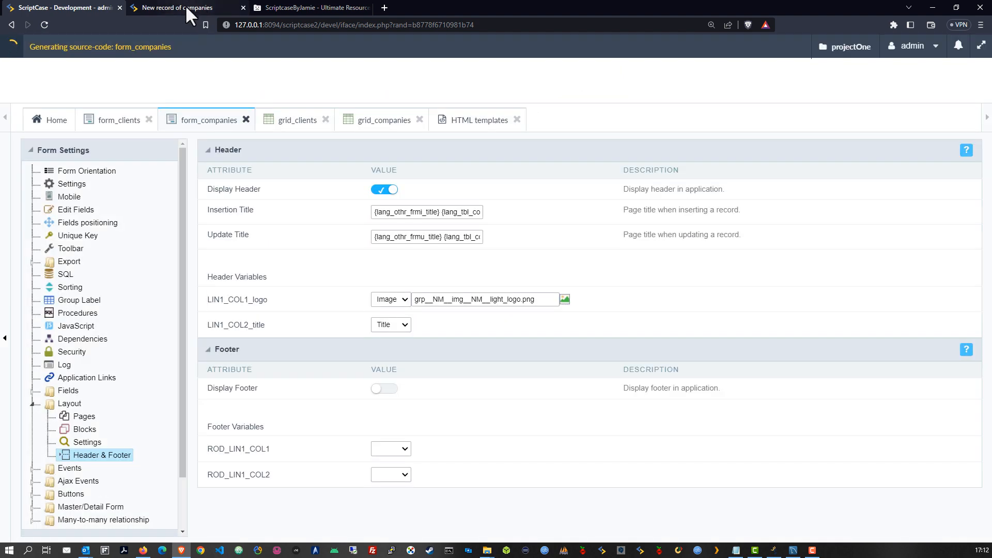
pyautogui.click(185, 4)
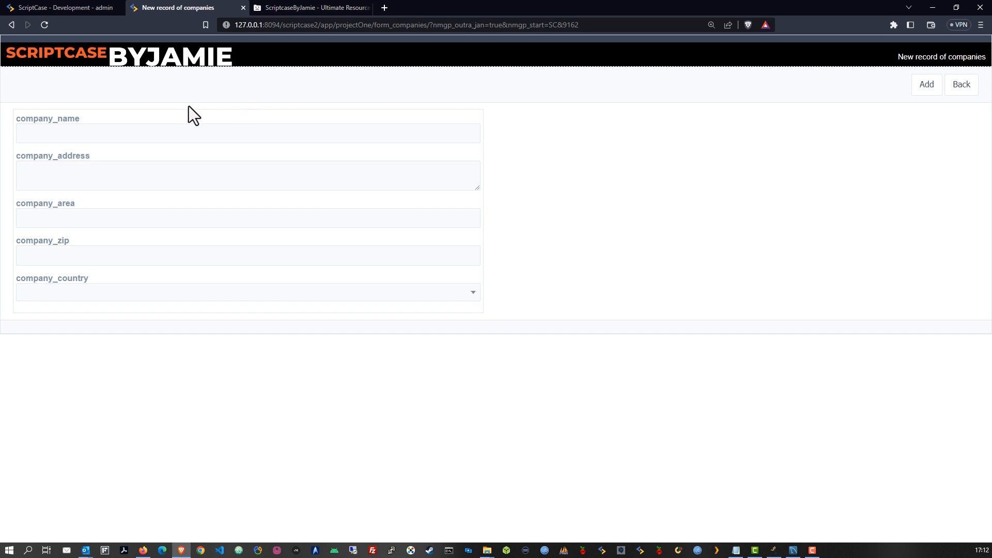
pyautogui.moveTo(902, 57); pyautogui.dragTo(970, 55)
pyautogui.click(832, 83)
# Turn off Display Header for the companies form, run it to check the page, and return to the development environment
pyautogui.click(55, 7)
pyautogui.click(384, 189)
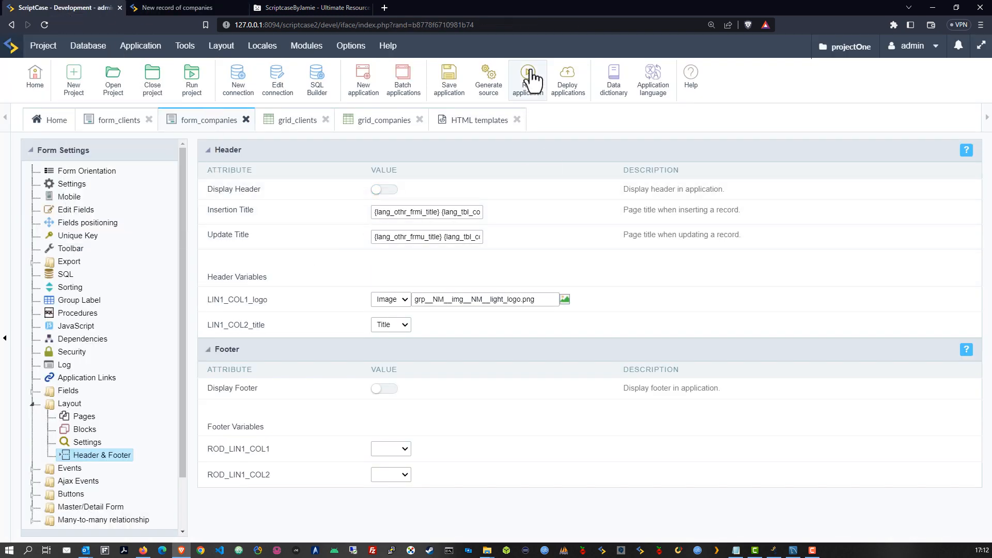
pyautogui.click(529, 73)
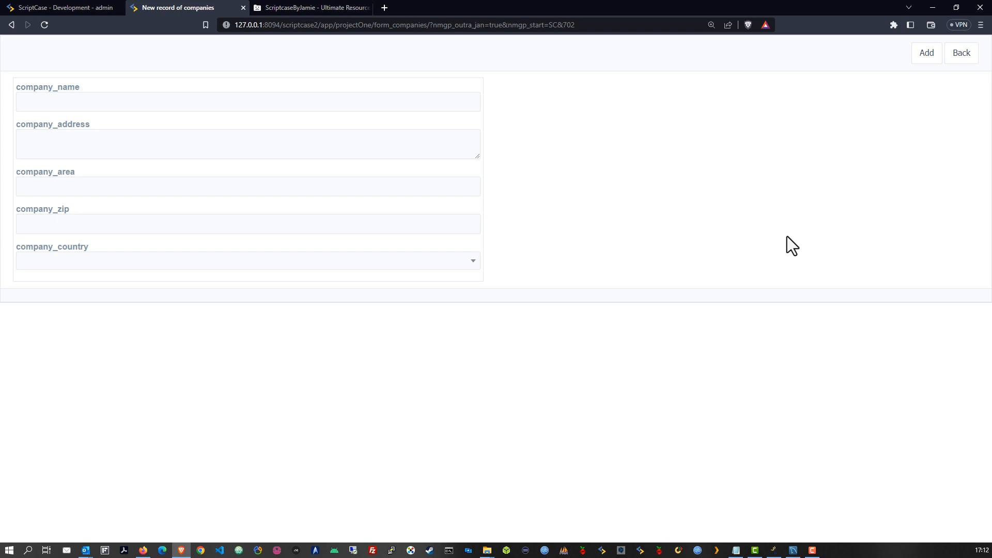
pyautogui.click(67, 8)
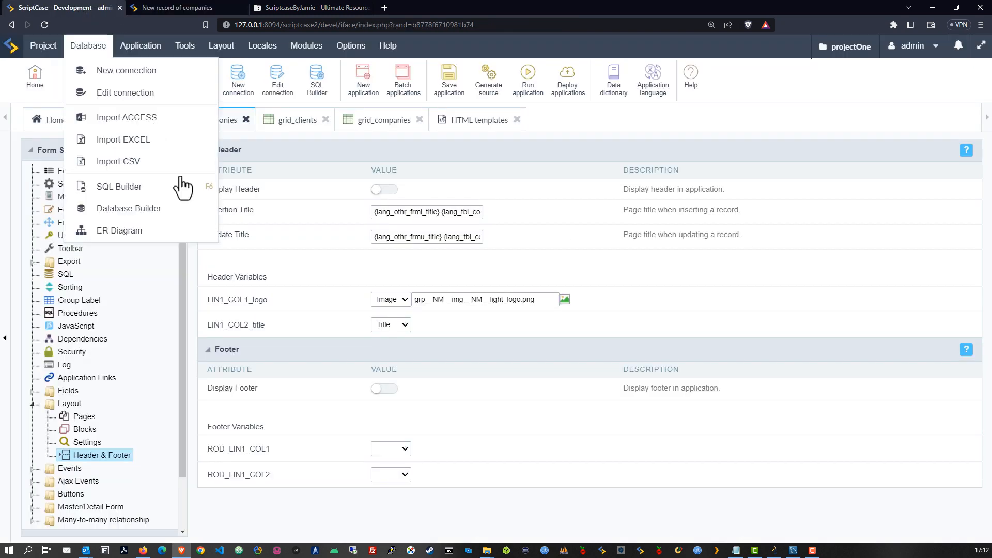
# Set the lookup method of the companies form's company_country field to Manual
pyautogui.click(103, 122)
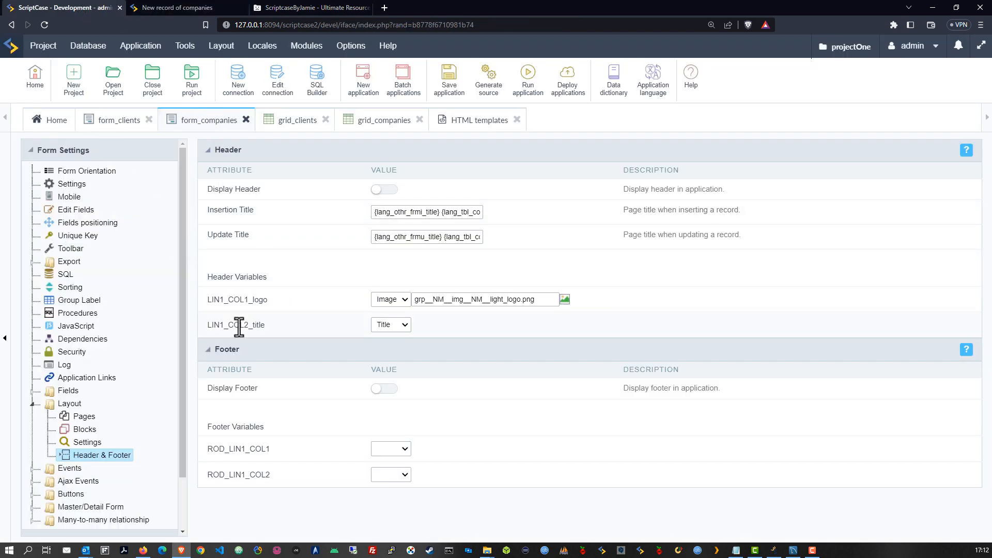
pyautogui.click(204, 125)
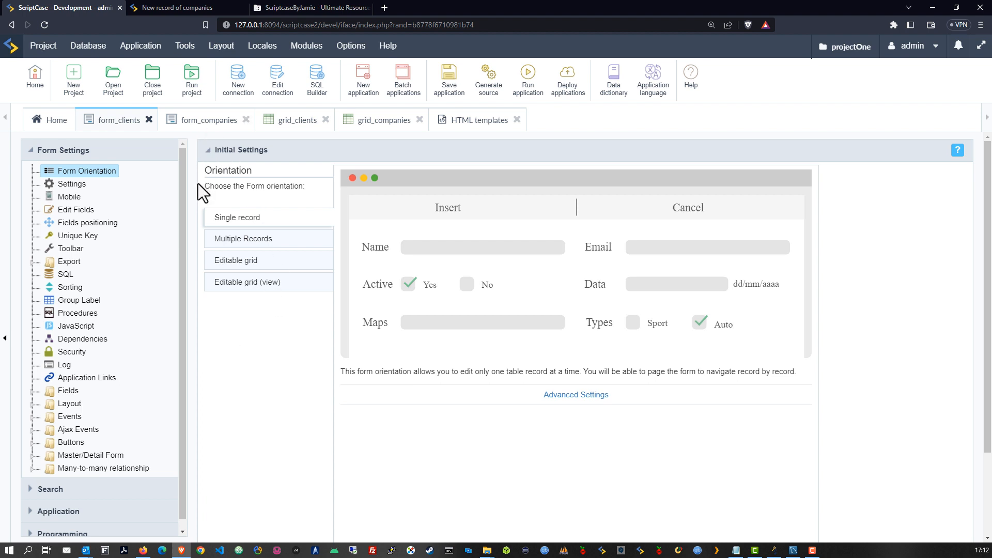
pyautogui.click(33, 391)
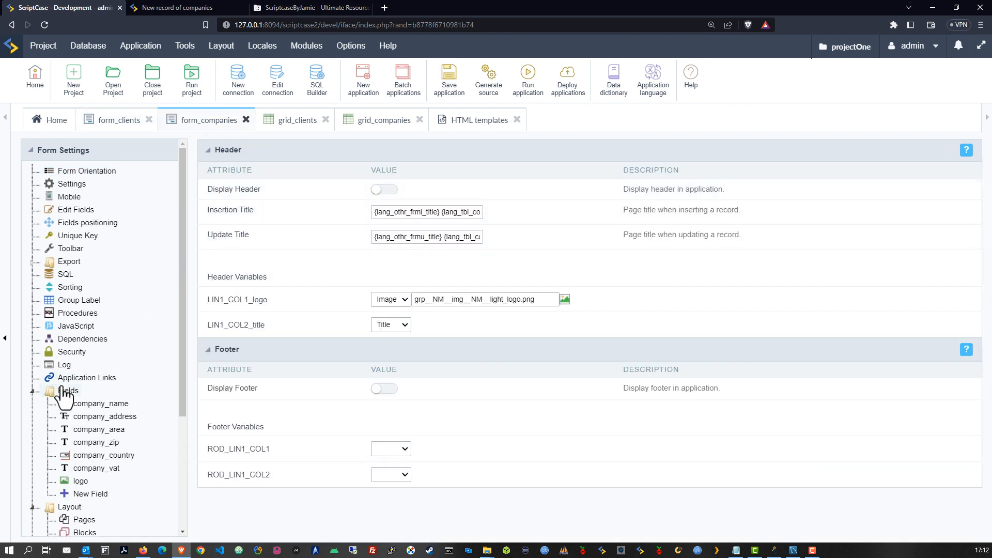
pyautogui.scroll(-3, 103, 398)
pyautogui.click(95, 301)
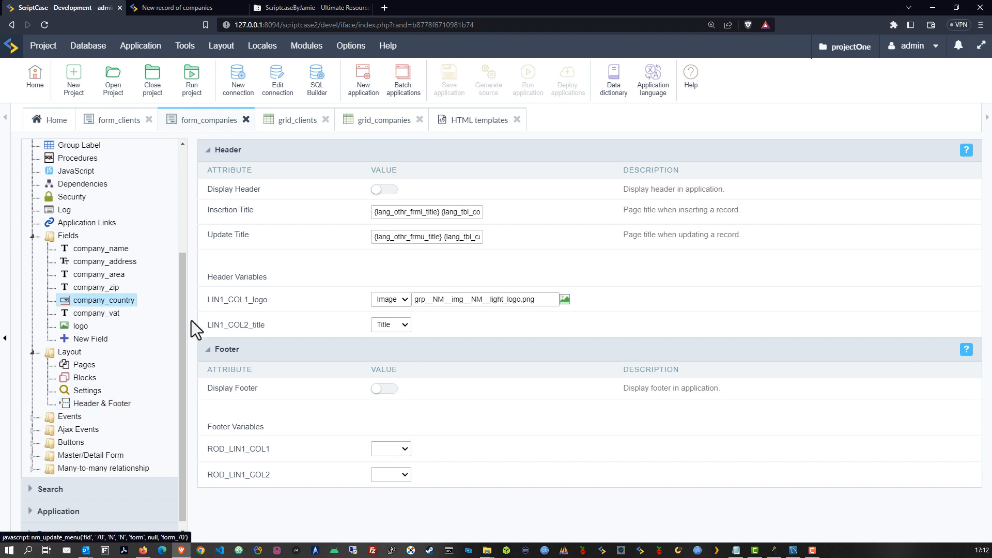
pyautogui.scroll(-5, 568, 346)
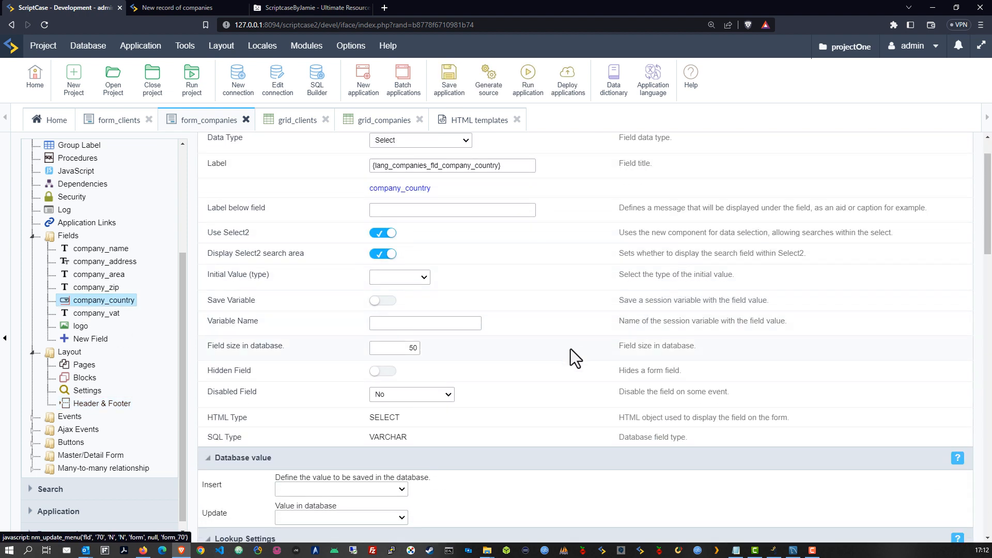
pyautogui.scroll(-1, 561, 375)
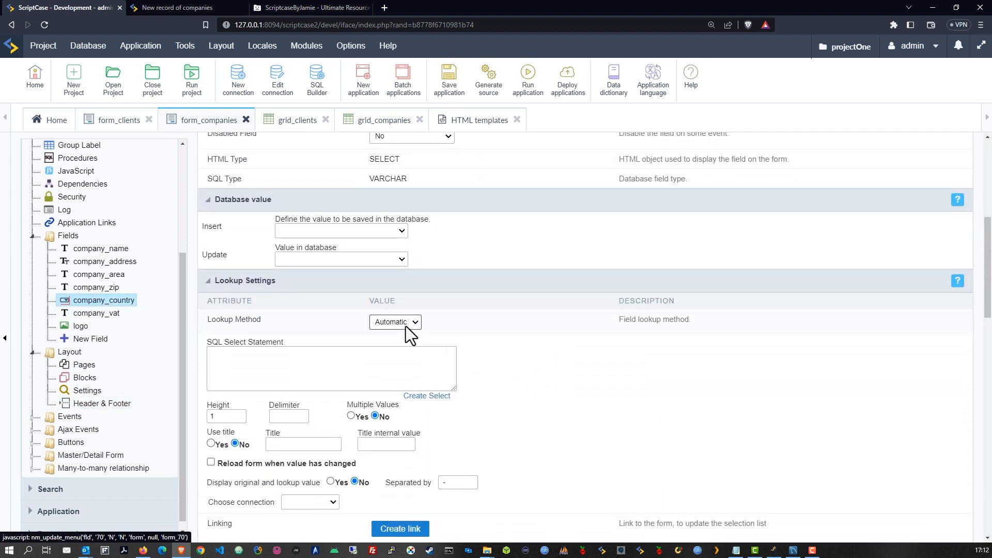
pyautogui.click(405, 325)
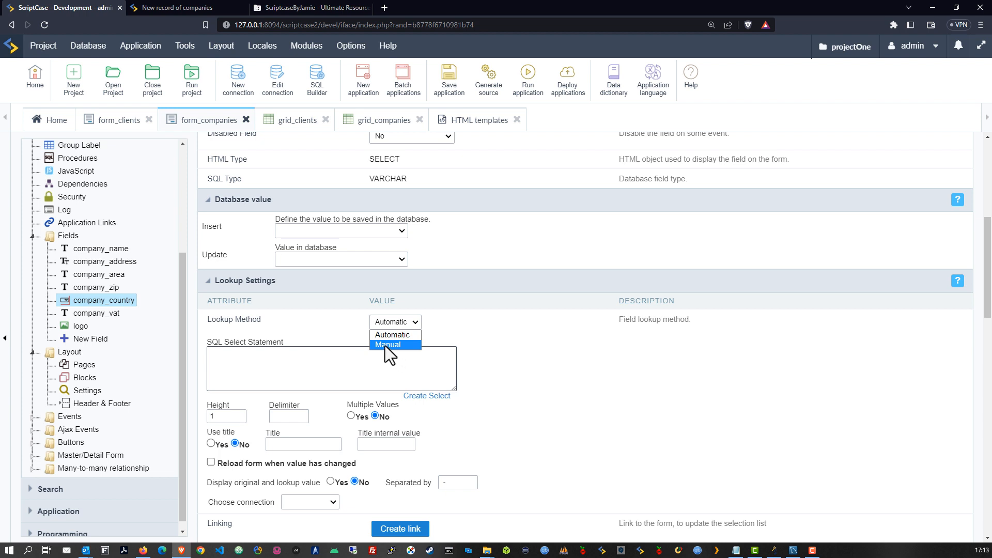
pyautogui.click(385, 345)
# Load the predefined country list into company_country's manual lookup and save the form
pyautogui.scroll(-2, 488, 351)
pyautogui.click(331, 375)
pyautogui.click(328, 409)
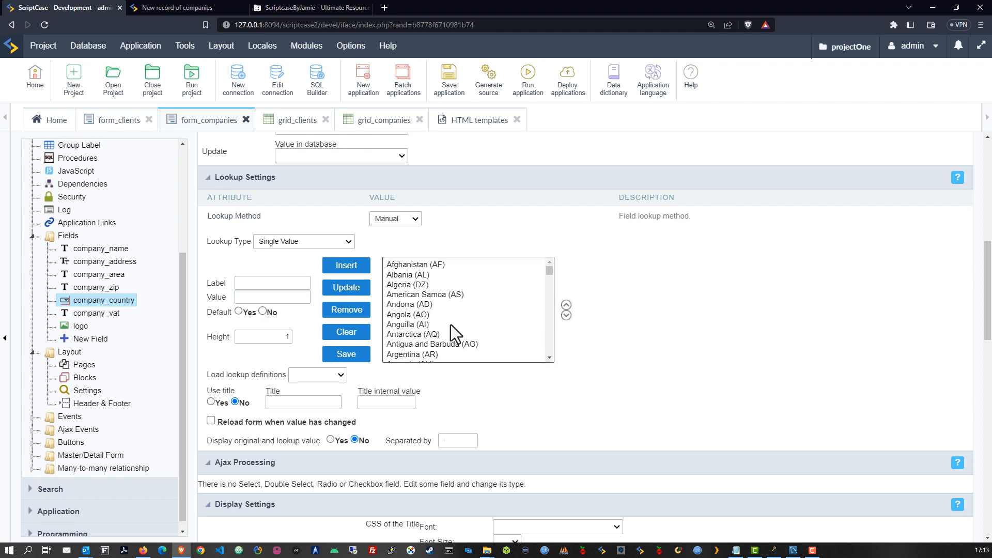
pyautogui.scroll(-1, 454, 342)
pyautogui.click(455, 90)
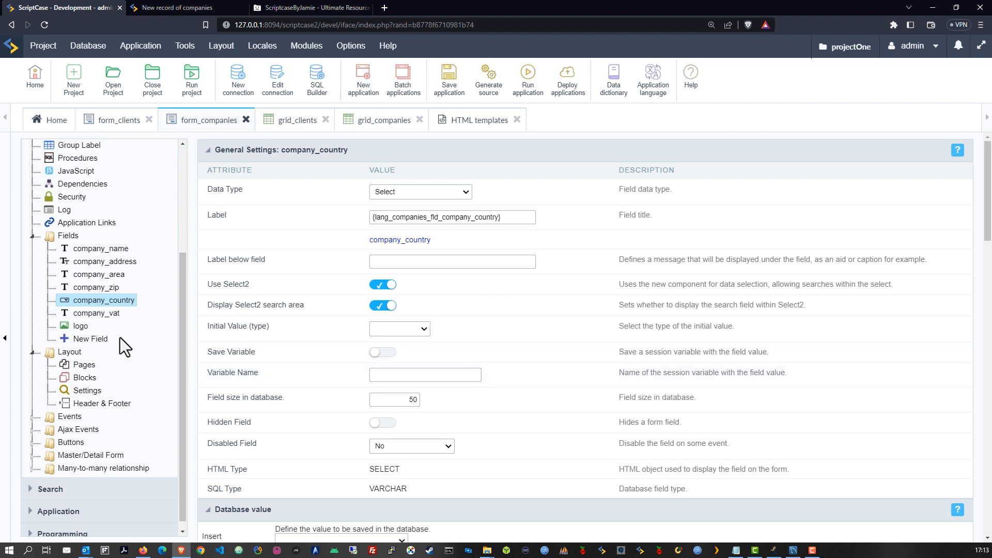
# Set the logo field's image height and image width to 250 pixels each
pyautogui.click(80, 326)
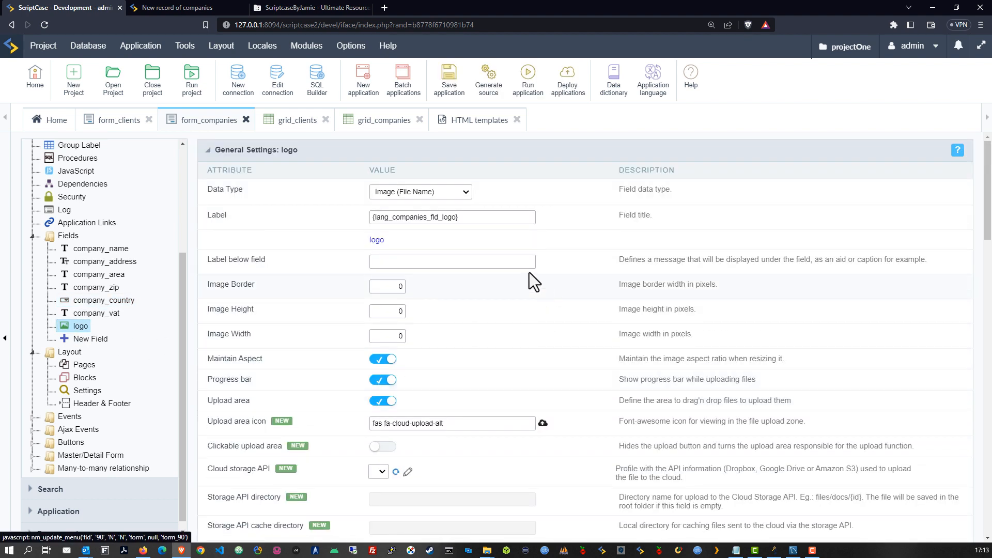
pyautogui.scroll(-1, 534, 314)
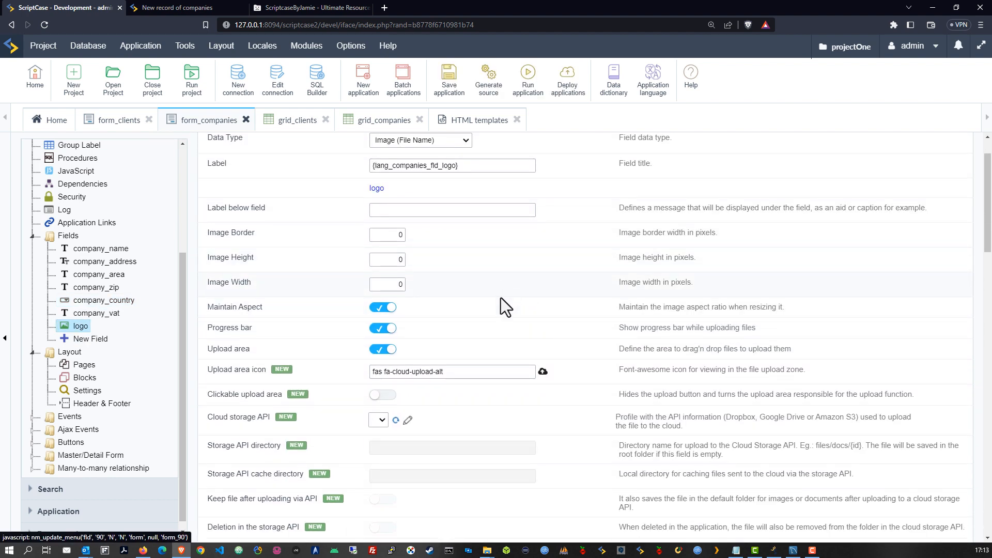
pyautogui.scroll(-1, 497, 312)
pyautogui.scroll(-2, 485, 329)
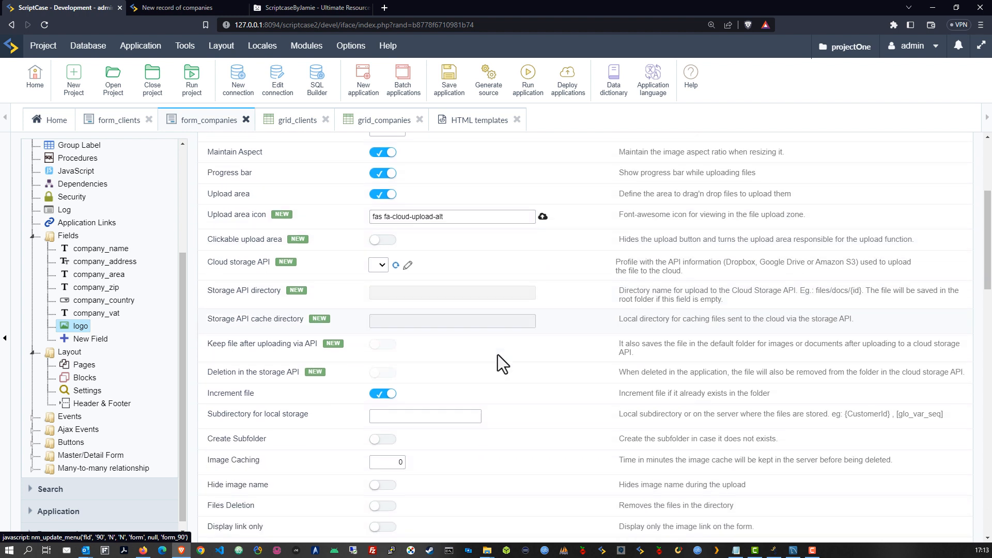
pyautogui.scroll(3, 504, 364)
pyautogui.click(391, 259)
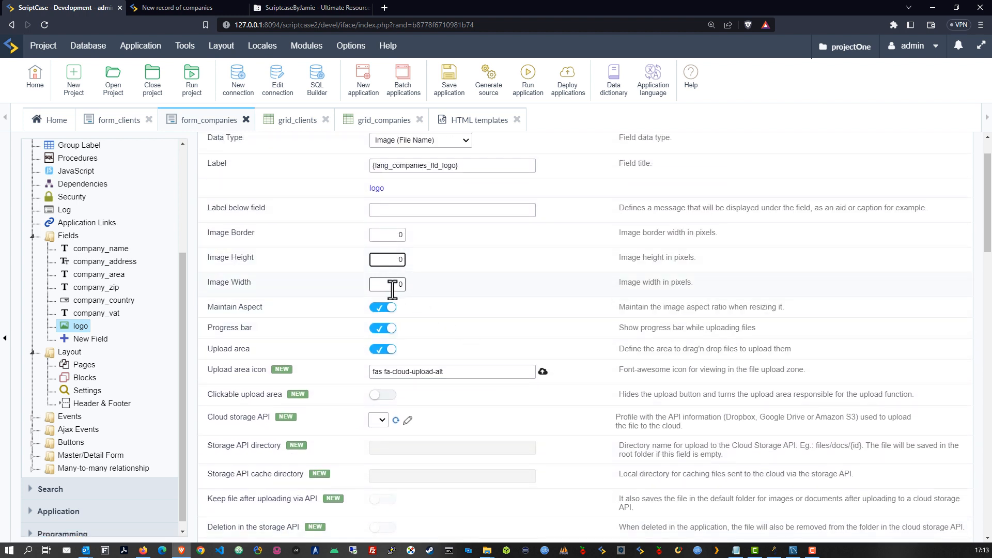
pyautogui.write('25')
pyautogui.click(392, 286)
pyautogui.write('25')
pyautogui.click(488, 337)
# Enable the clickable upload area for the logo field
pyautogui.scroll(-2, 543, 344)
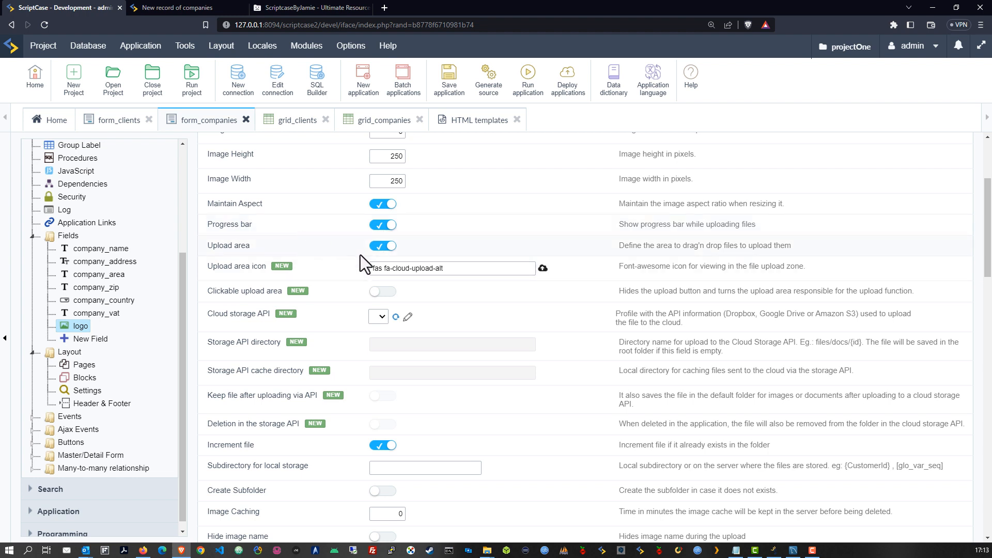
pyautogui.scroll(-1, 366, 266)
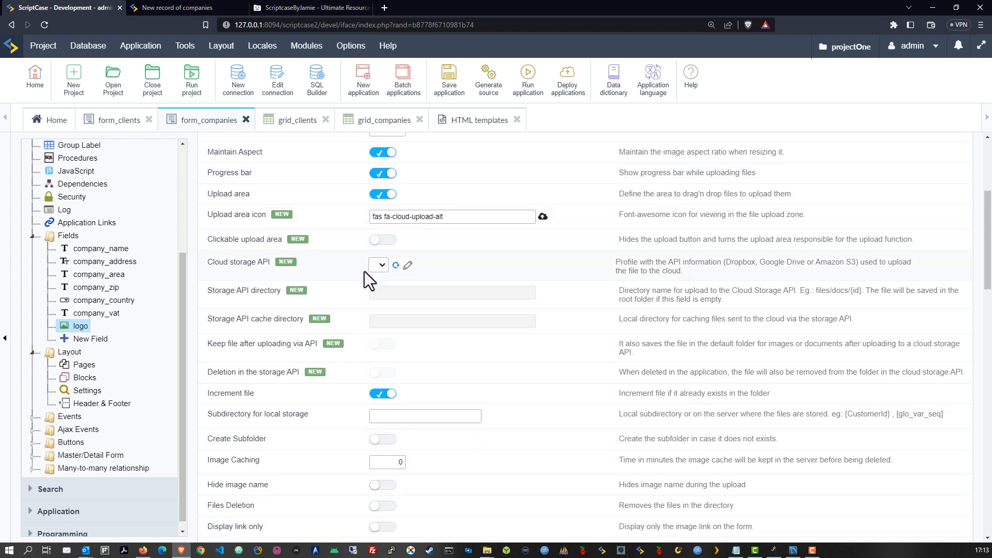
pyautogui.click(391, 241)
# Look up the company ID field's name in the form's field configuration for use in the logo's storage subdirectory
pyautogui.scroll(-2, 465, 287)
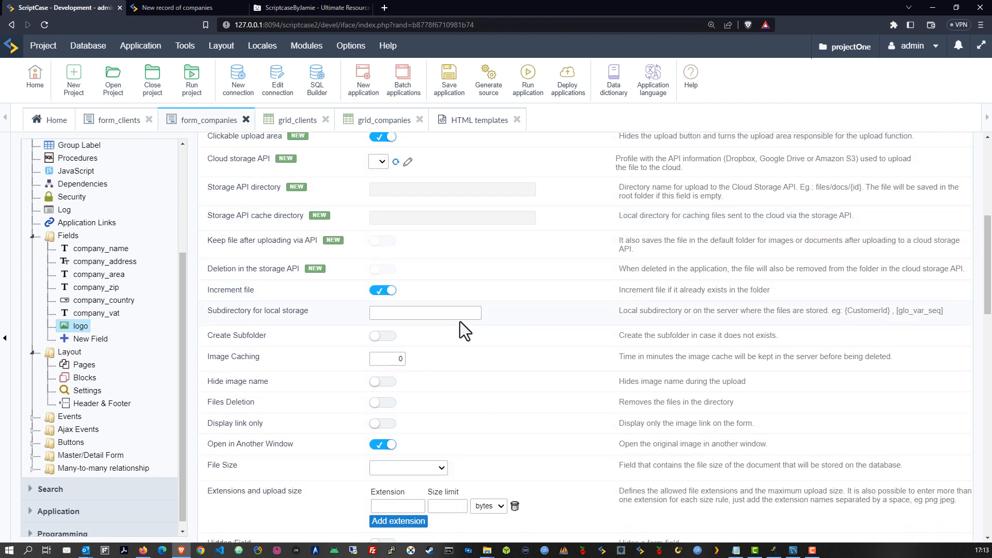
pyautogui.click(398, 312)
pyautogui.scroll(2, 158, 310)
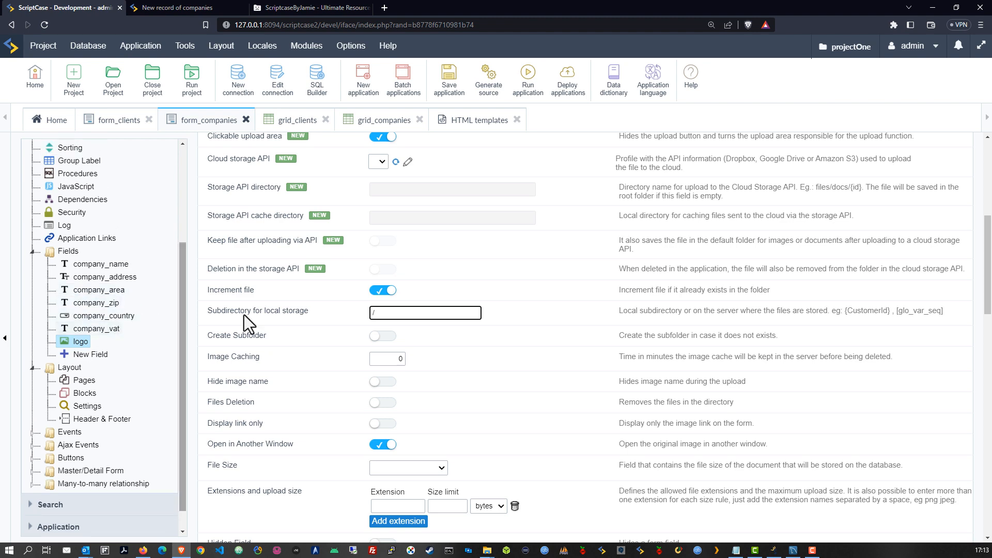
pyautogui.scroll(4, 97, 220)
pyautogui.click(75, 211)
pyautogui.click(598, 333)
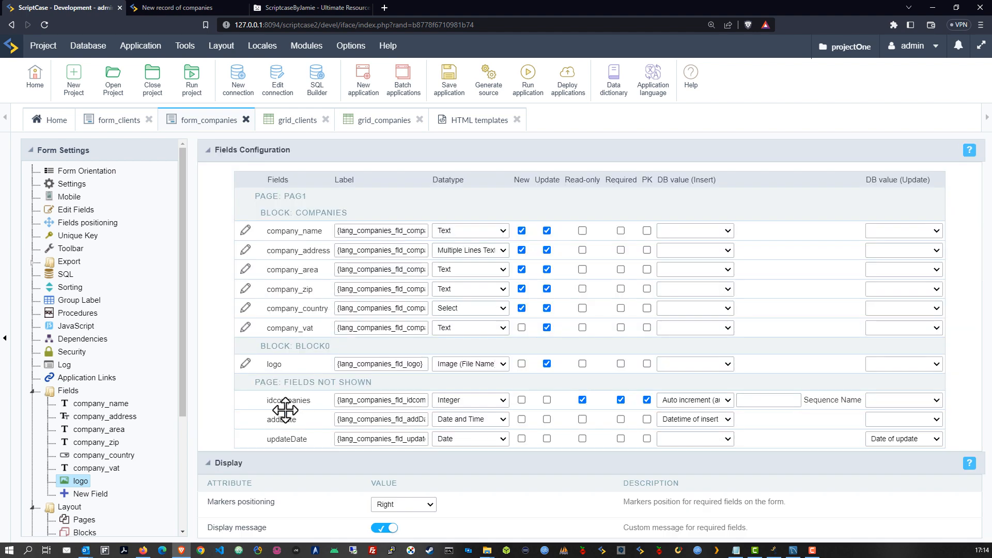
# Set the logo field's subdirectory for local storage to company/{idcompanies}/
pyautogui.scroll(-3, 114, 423)
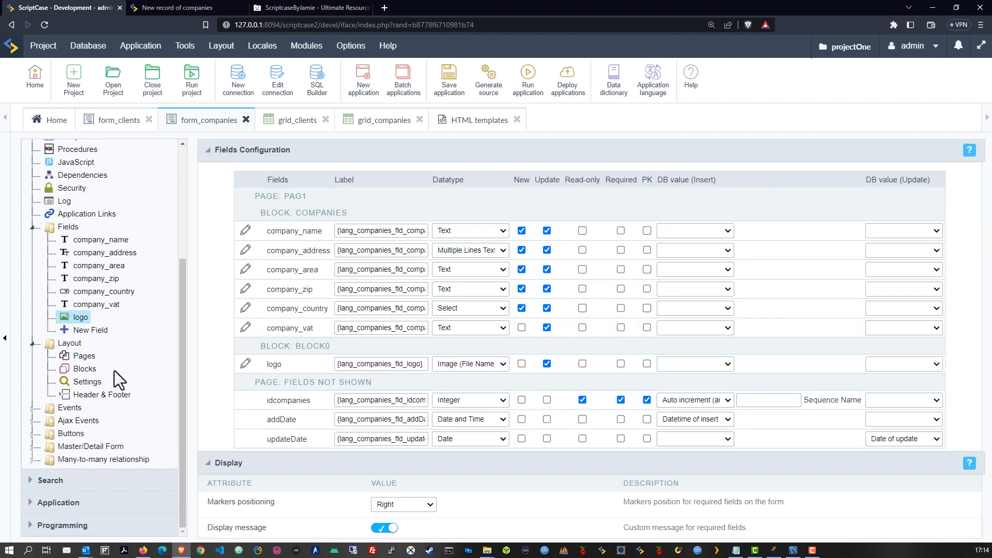
pyautogui.click(81, 319)
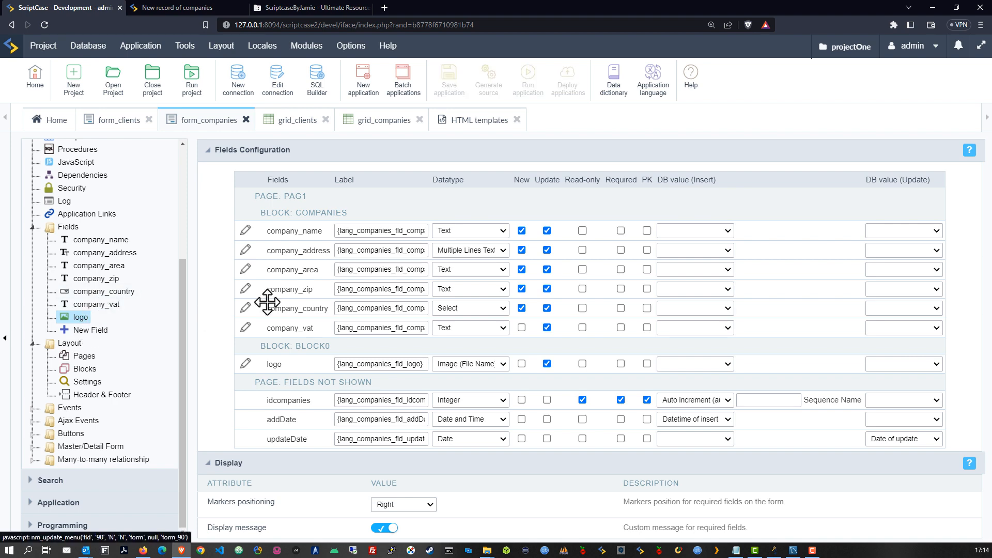
pyautogui.scroll(-2, 434, 315)
pyautogui.scroll(-3, 451, 341)
pyautogui.click(411, 364)
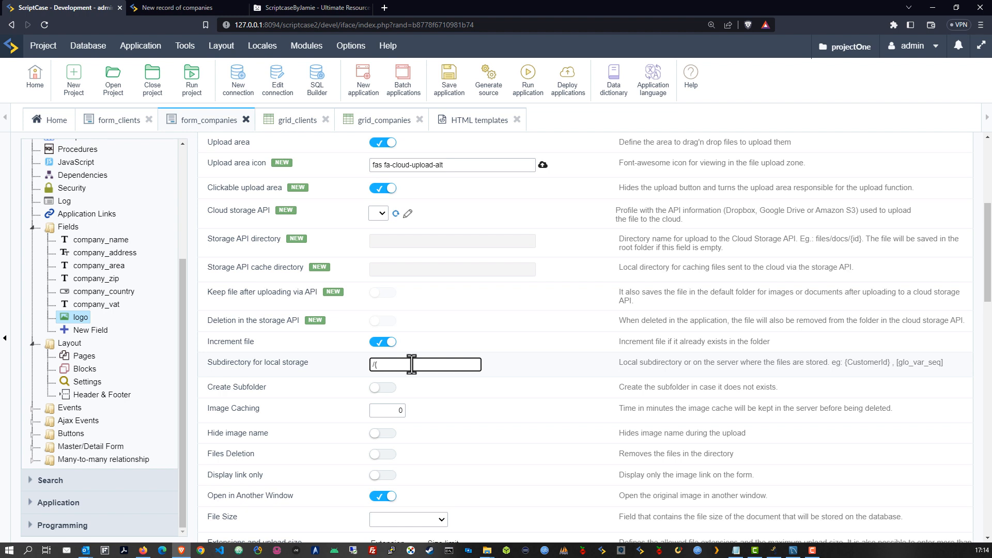
pyautogui.write('/{}idcompanies')
pyautogui.click(419, 368)
pyautogui.moveTo(375, 364); pyautogui.dragTo(357, 365)
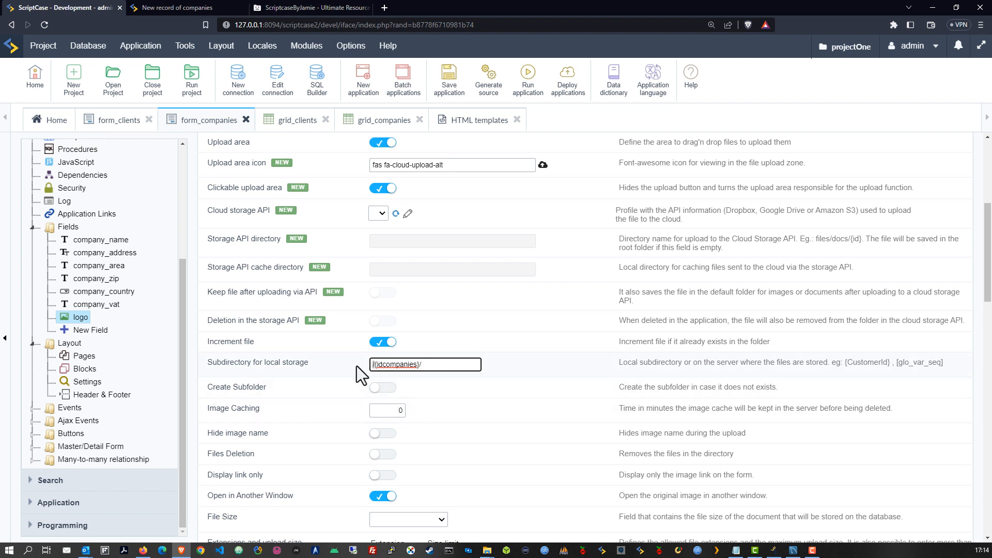
pyautogui.click(454, 383)
pyautogui.click(373, 365)
pyautogui.write('company/')
# Enable Create Subfolder and Files Deletion for the logo field, and view the File Size choices without selecting one
pyautogui.click(386, 389)
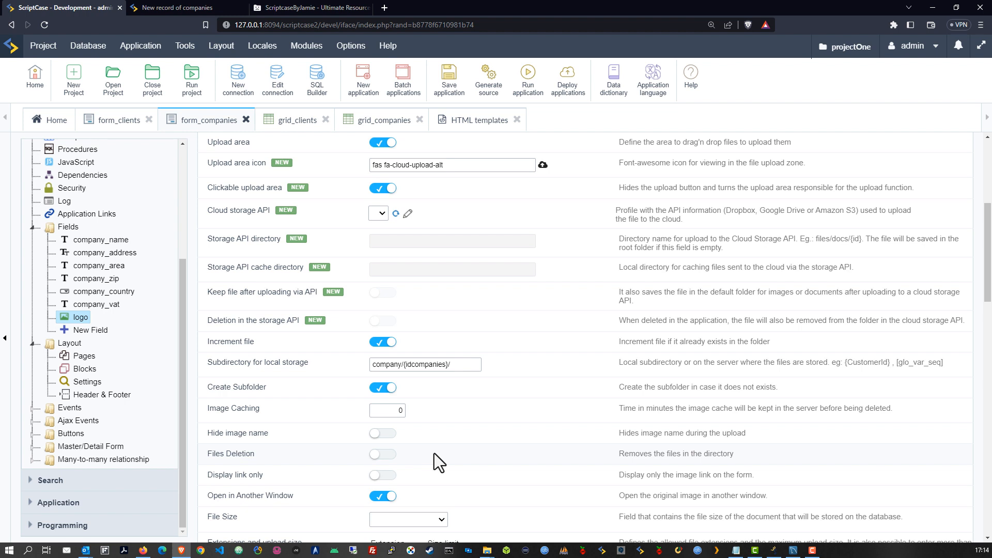
pyautogui.click(381, 459)
pyautogui.scroll(-4, 534, 442)
pyautogui.click(423, 311)
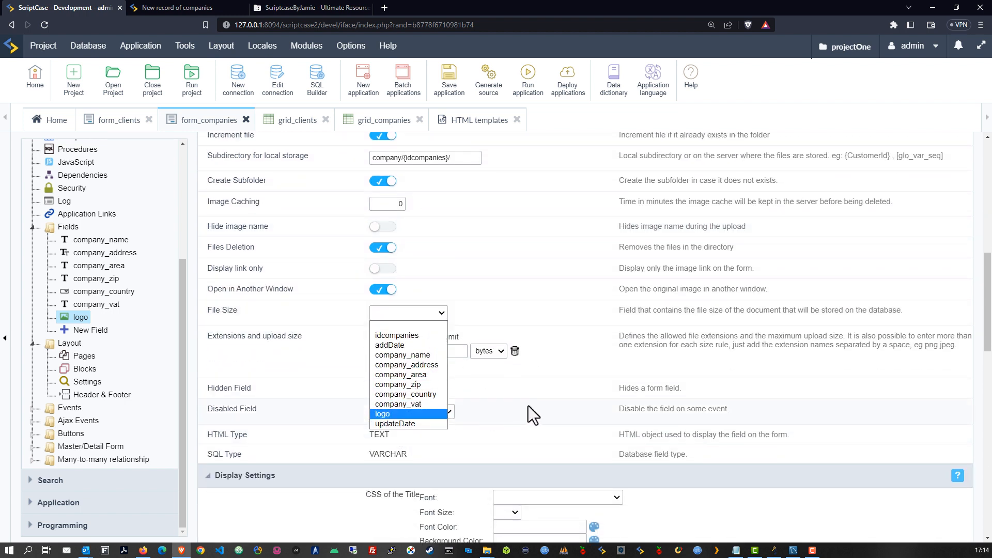
pyautogui.click(513, 394)
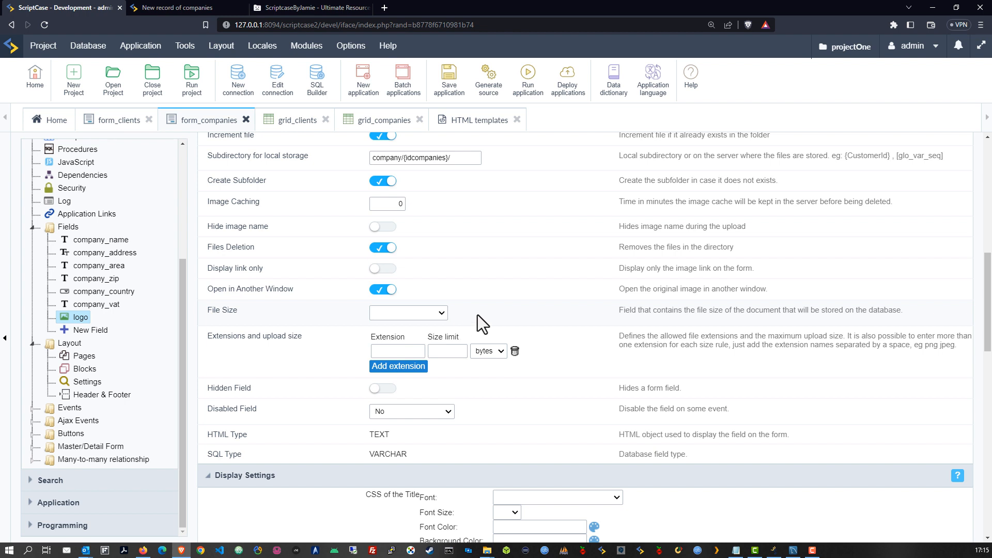
# Allow the jpg extension for logo uploads with a size limit of 2 MB
pyautogui.click(376, 351)
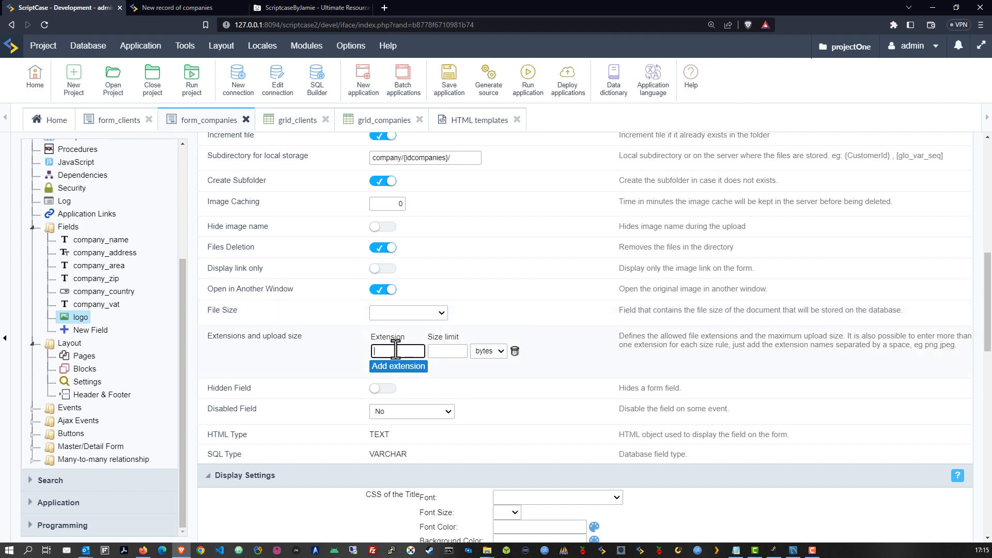
pyautogui.write('jpg')
pyautogui.click(448, 355)
pyautogui.write('2')
pyautogui.click(488, 352)
pyautogui.click(494, 383)
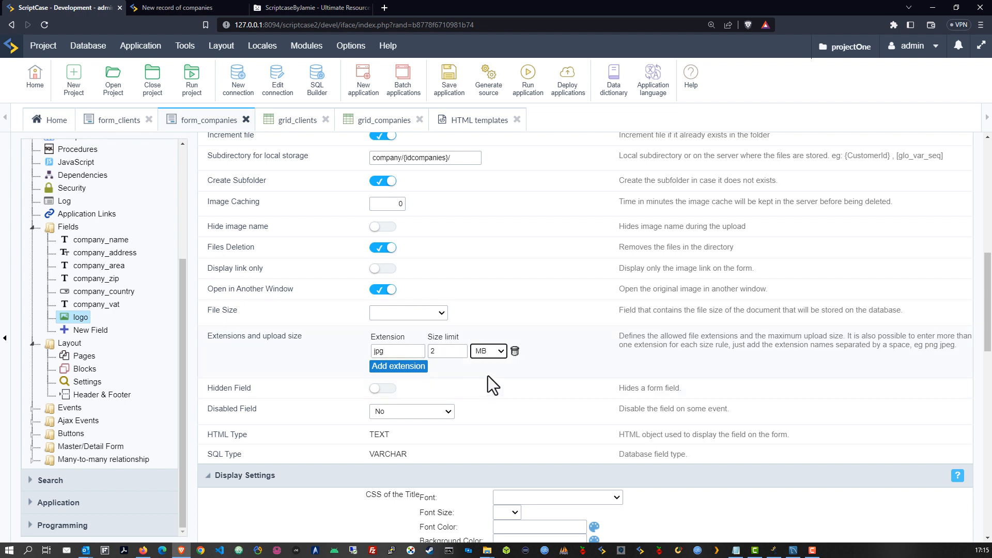
# Add an uppercase JPG extension rule for the logo field with a 2 MB size limit
pyautogui.click(408, 366)
pyautogui.click(410, 368)
pyautogui.write('JPG')
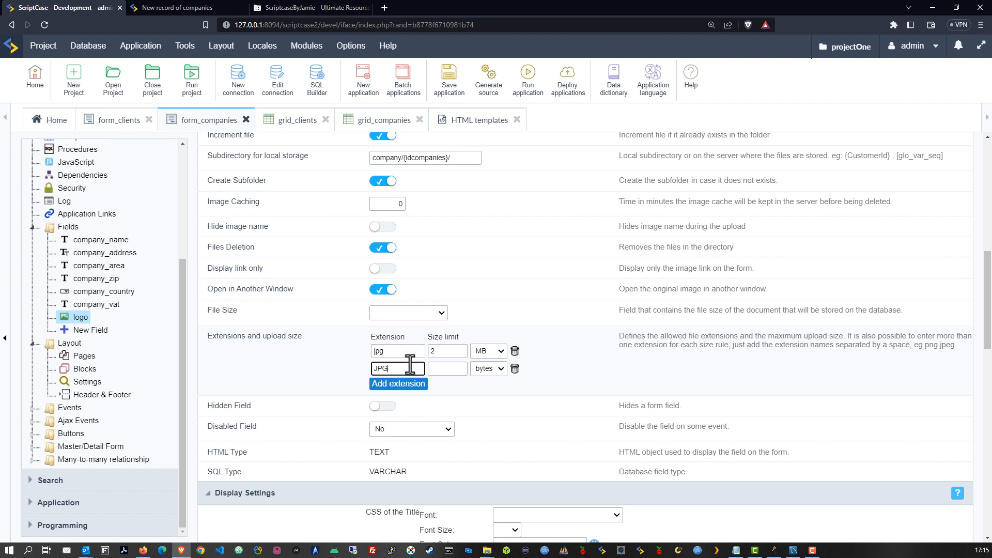
pyautogui.click(448, 368)
pyautogui.write('2')
pyautogui.click(488, 368)
pyautogui.click(486, 409)
# Add a png extension rule for the logo field with a 10 MB size limit
pyautogui.click(397, 383)
pyautogui.click(396, 386)
pyautogui.write('png')
pyautogui.click(445, 386)
pyautogui.write('10')
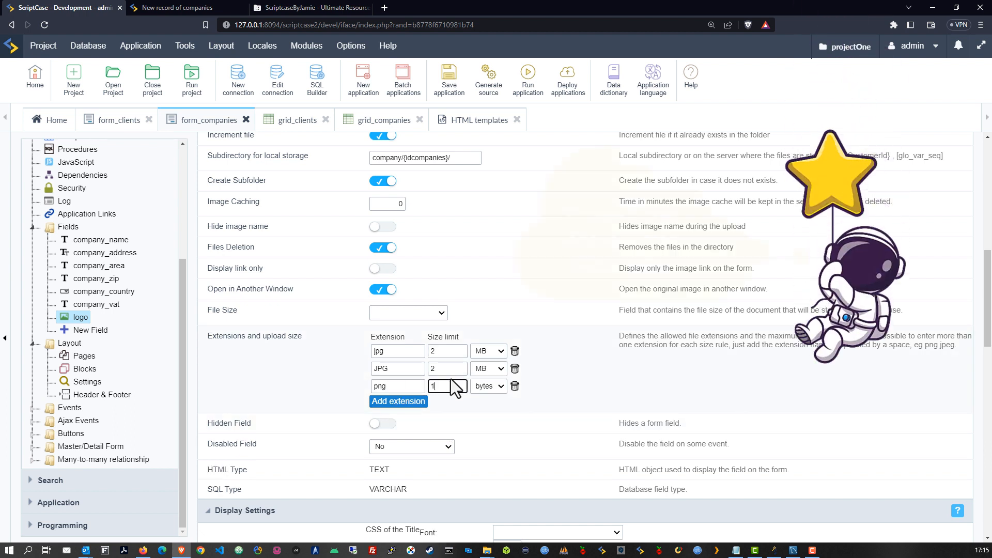
pyautogui.click(496, 386)
pyautogui.click(495, 418)
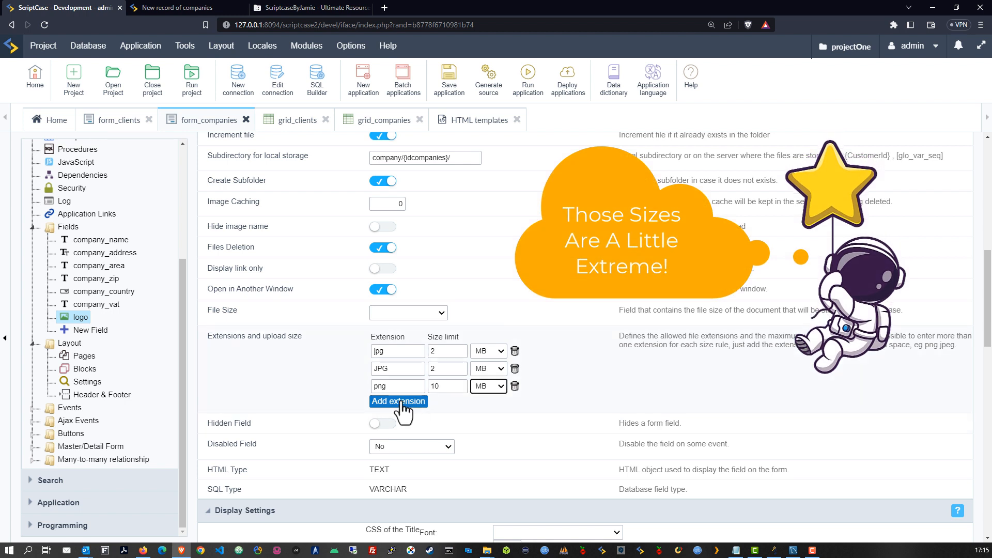
# Add an uppercase PNG extension rule for the logo field with a 10 MB size limit
pyautogui.click(398, 402)
pyautogui.click(398, 407)
pyautogui.write('PNG')
pyautogui.click(447, 405)
pyautogui.write('10')
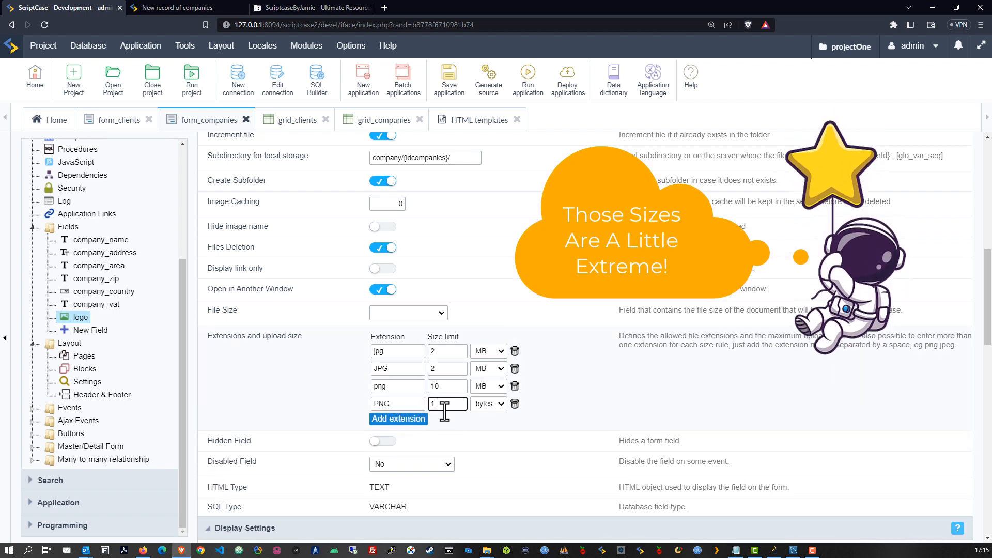
pyautogui.click(492, 408)
pyautogui.click(487, 439)
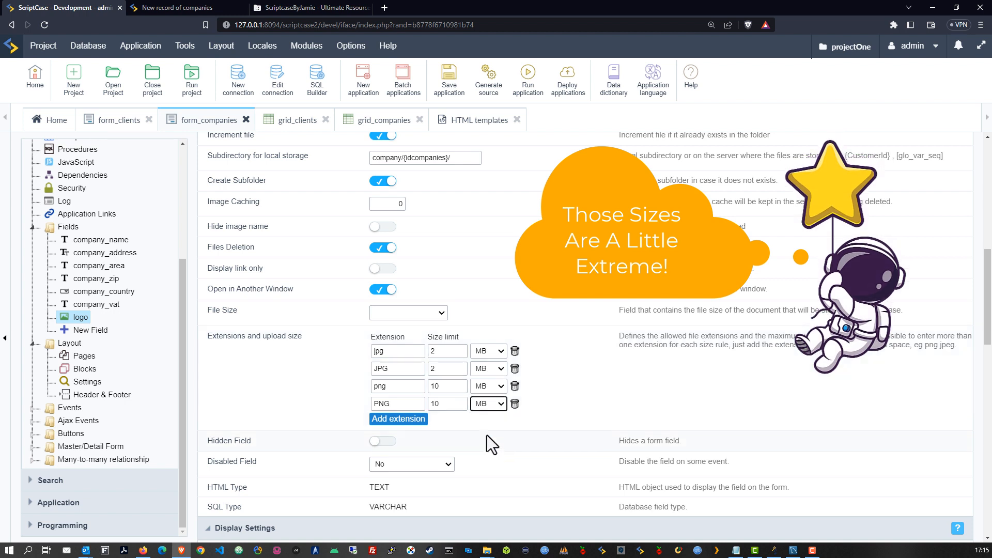
# Add a gif extension rule for the logo field with a 2 MB size limit
pyautogui.click(398, 422)
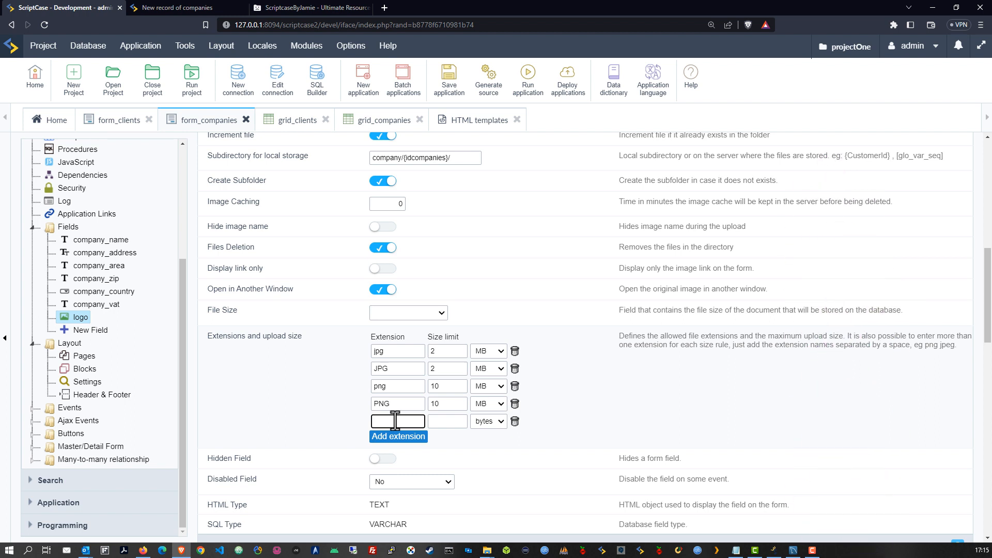
pyautogui.write('gif')
pyautogui.click(452, 420)
pyautogui.write('2')
pyautogui.click(486, 423)
pyautogui.click(492, 452)
# Add an uppercase GIF extension rule for the logo field with a 2 MB size limit
pyautogui.click(410, 436)
pyautogui.click(396, 439)
pyautogui.write('GIF')
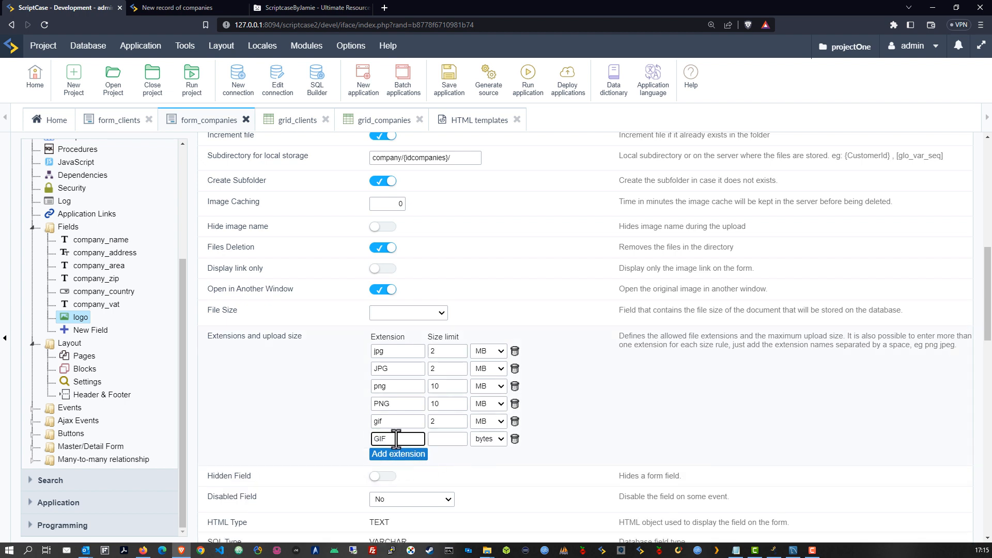
pyautogui.click(433, 443)
pyautogui.write('2')
pyautogui.click(494, 444)
pyautogui.click(494, 471)
# Save the companies form with its logo field settings and run it
pyautogui.click(384, 420)
pyautogui.scroll(6, 539, 419)
pyautogui.click(439, 98)
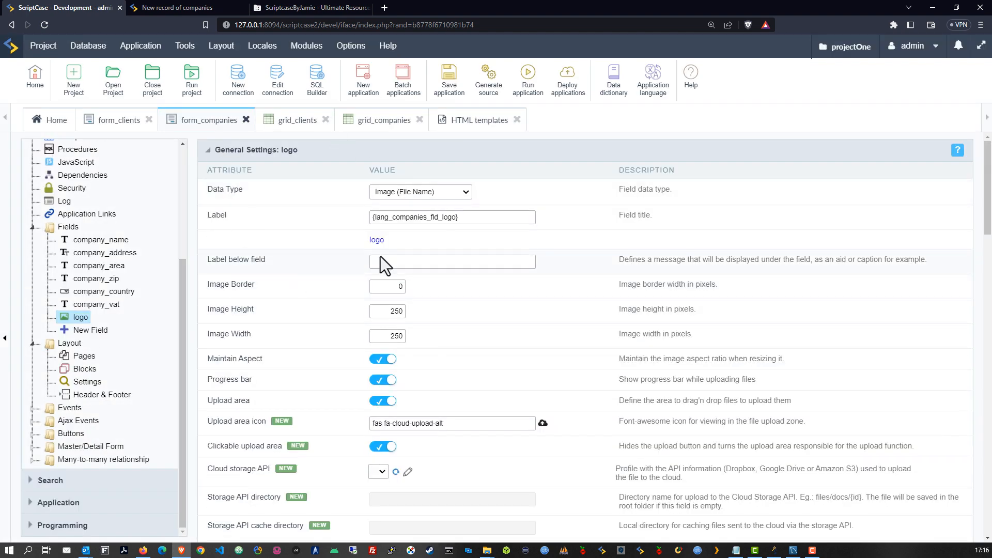
pyautogui.click(511, 80)
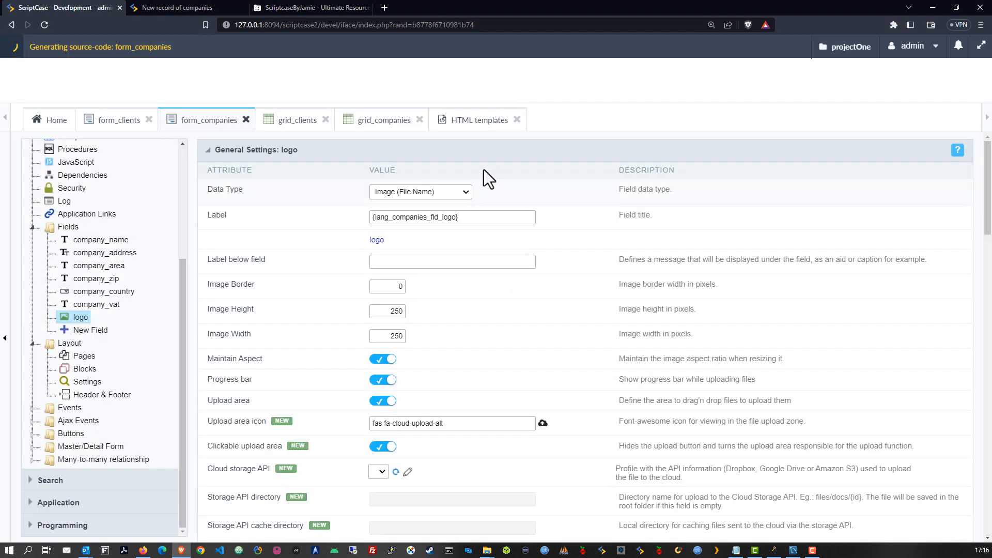
# Fill in the new company record with the name "sample company name", a two-line sample address, the area Winterfell and a ZIP code
pyautogui.click(129, 102)
pyautogui.write('sample company name')
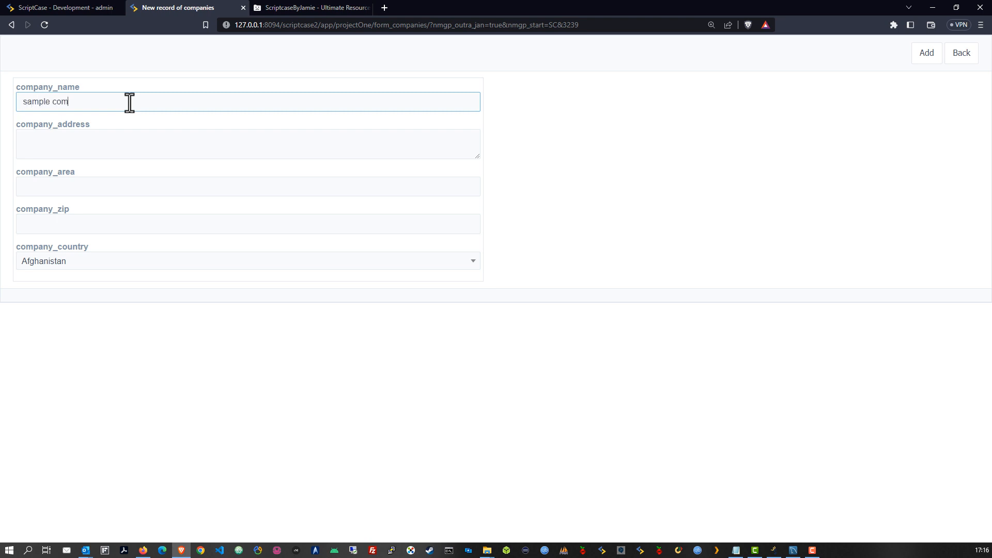
pyautogui.press('Tab')
pyautogui.write('sample address ')
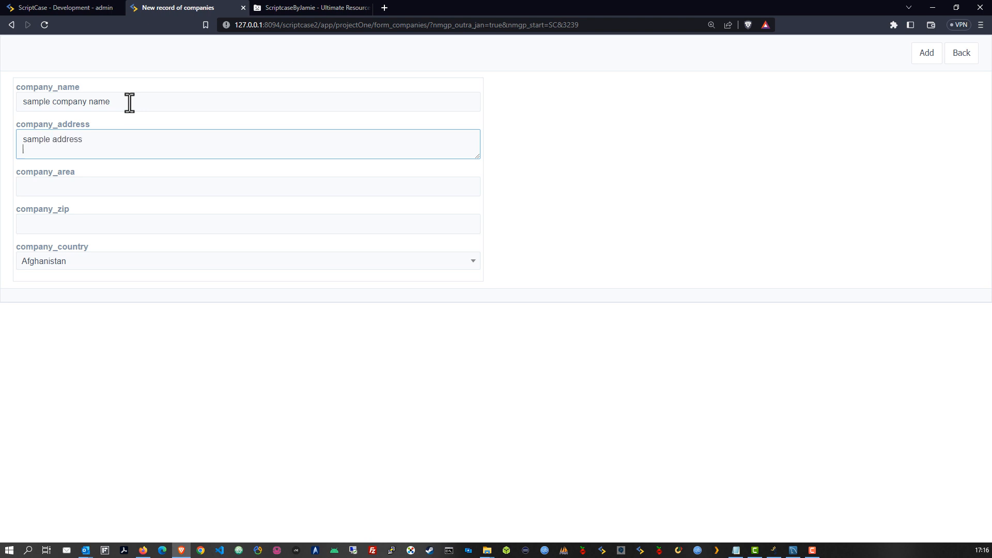
pyautogui.write('Road One')
pyautogui.press('Return')
pyautogui.press('Tab')
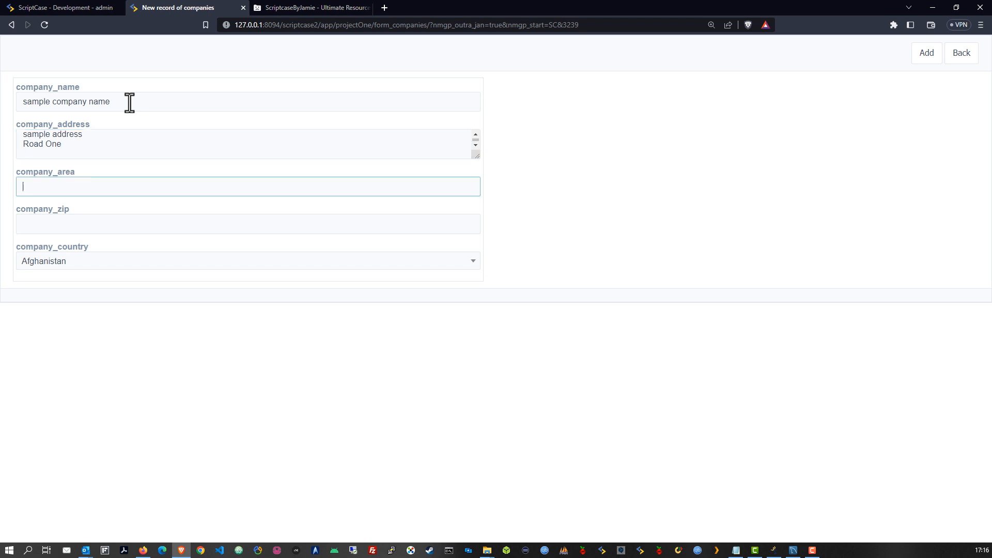
pyautogui.write('Winterfell')
pyautogui.press('Tab')
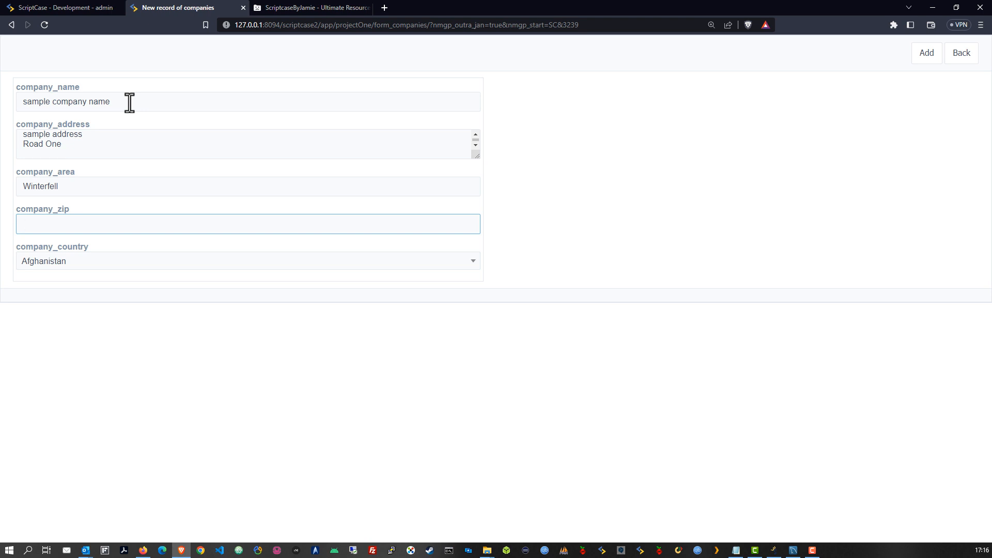
pyautogui.write('97334')
# Choose Estonia as the company country, add the record, and cancel the blank new-record form
pyautogui.click(70, 262)
pyautogui.scroll(-6, 89, 353)
pyautogui.scroll(-10, 86, 345)
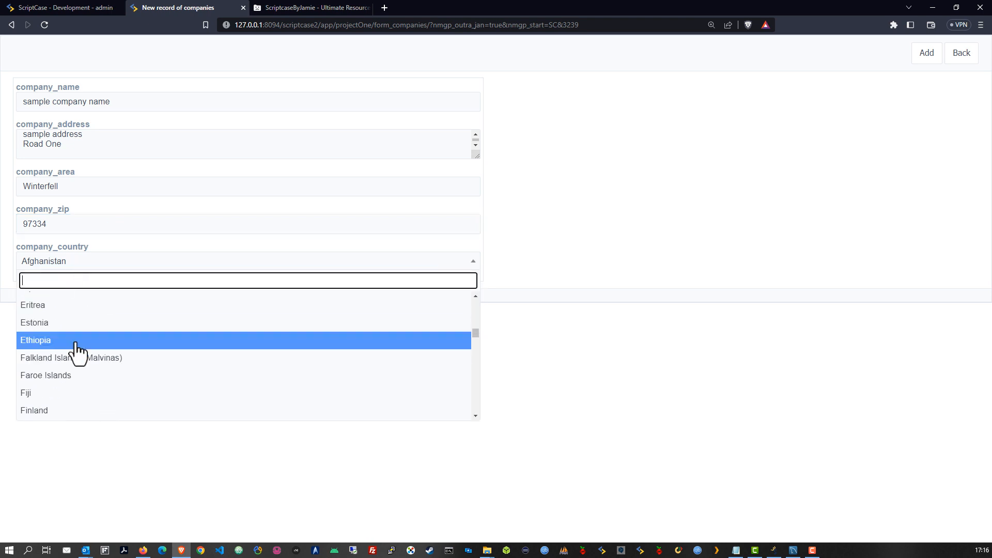
pyautogui.click(40, 325)
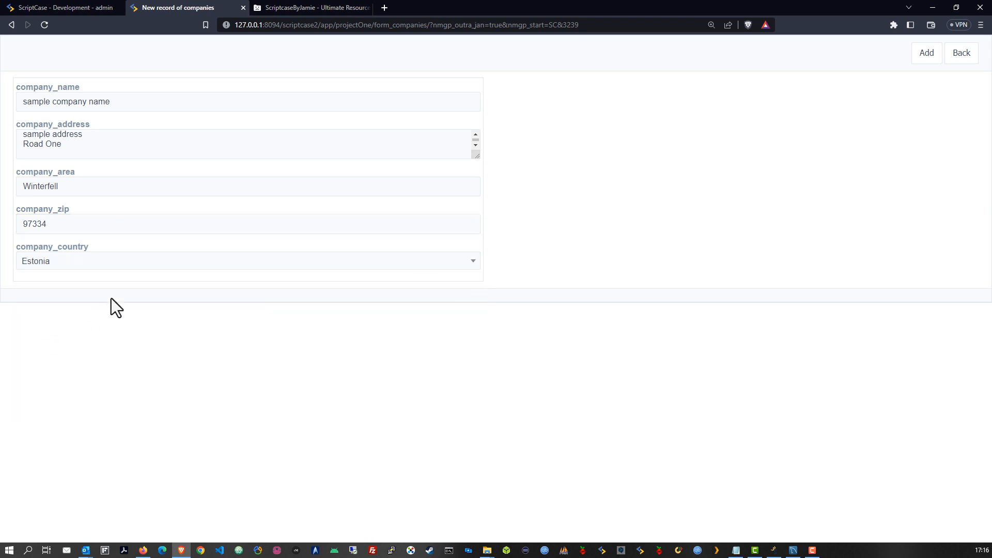
pyautogui.click(925, 54)
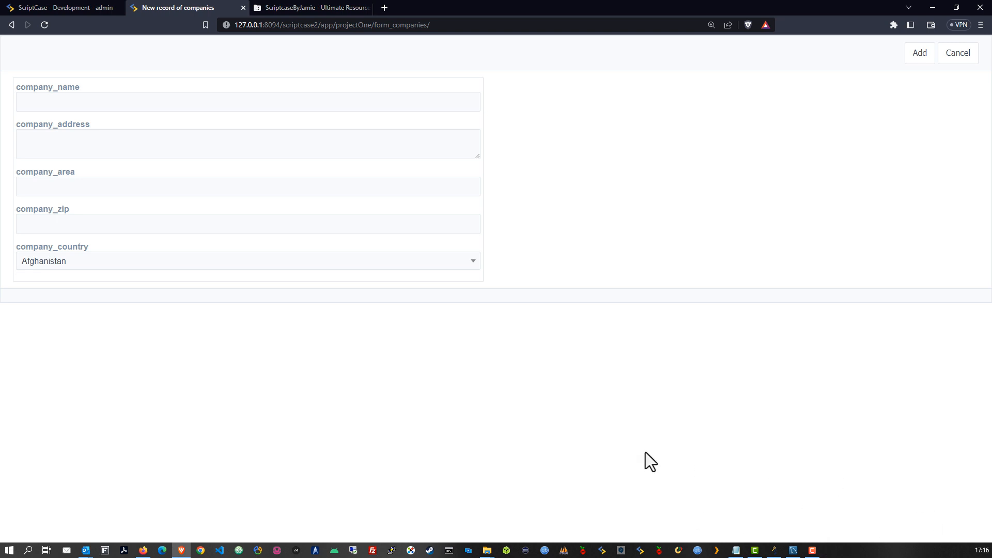
pyautogui.click(942, 58)
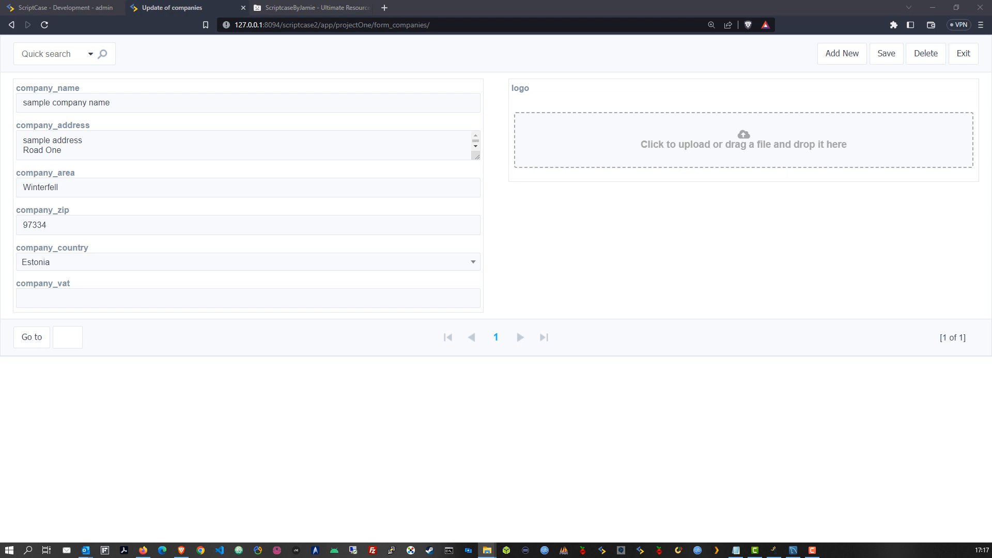
# Upload mini_logo.jpg into the company record's logo field and save the record
pyautogui.moveTo(420, 241); pyautogui.dragTo(675, 144)
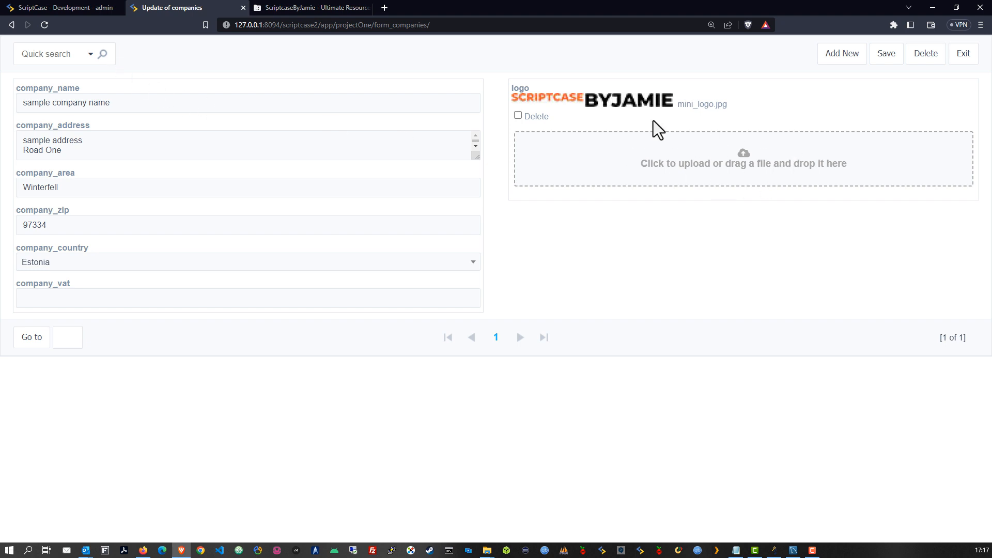
pyautogui.click(888, 56)
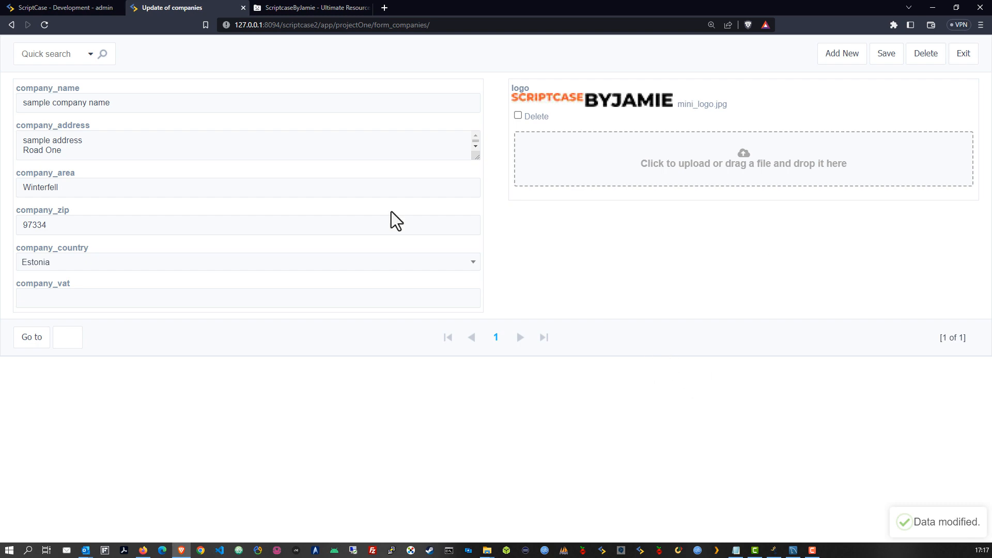
# Rerun the companies form and check the saved record, including its logo and VAT field
pyautogui.click(72, 11)
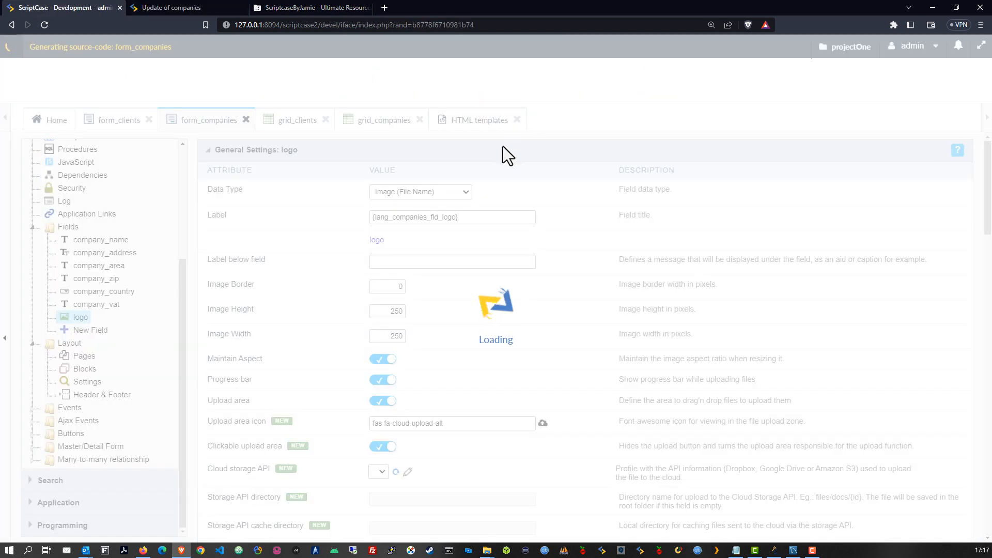
pyautogui.click(194, 3)
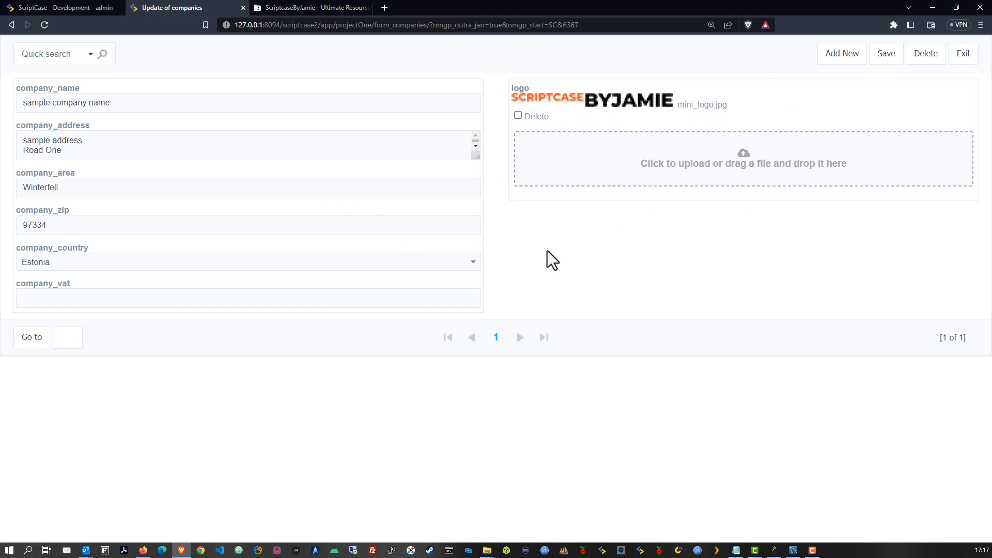
pyautogui.click(193, 298)
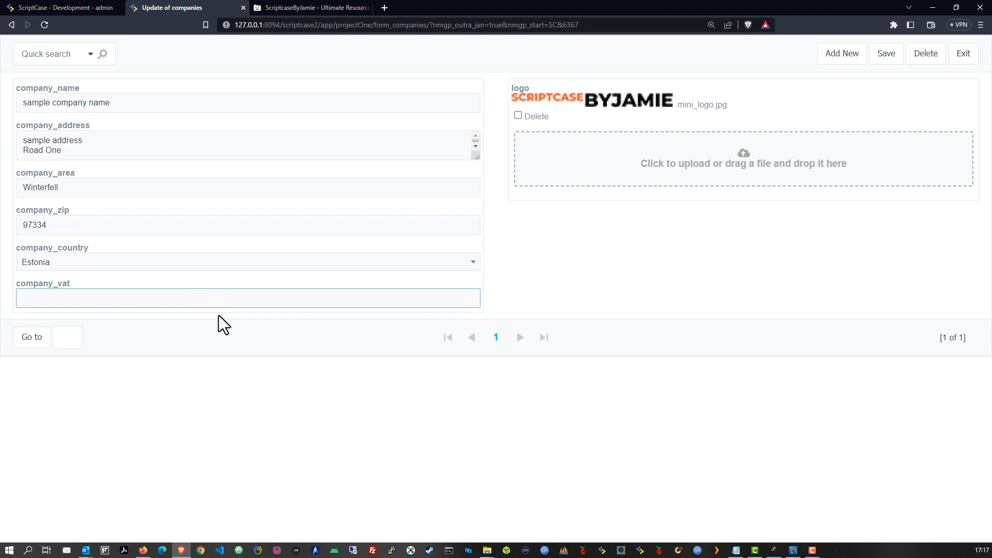
# Run the form_clients application to preview its layout, and return to its settings in ScriptCase
pyautogui.click(71, 7)
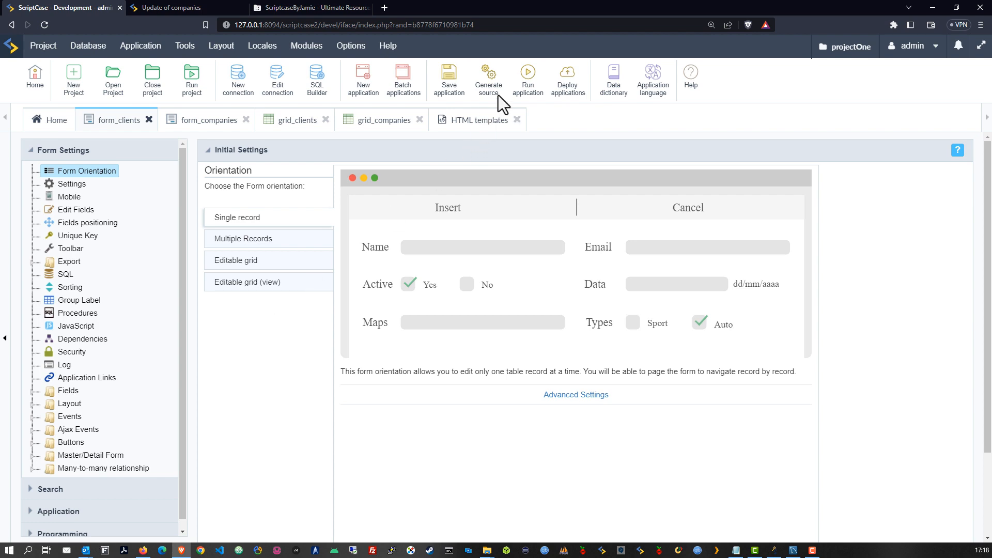
pyautogui.click(527, 78)
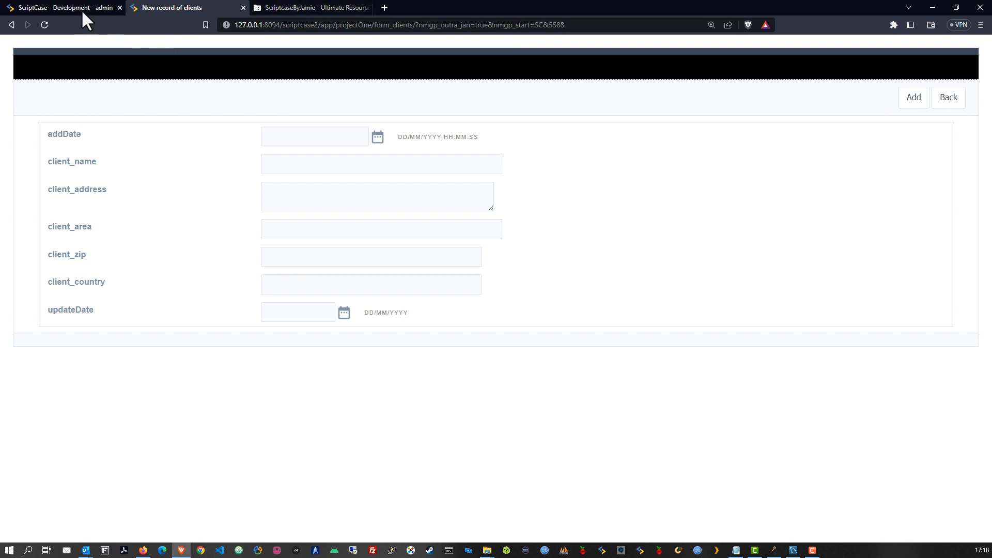
pyautogui.click(61, 4)
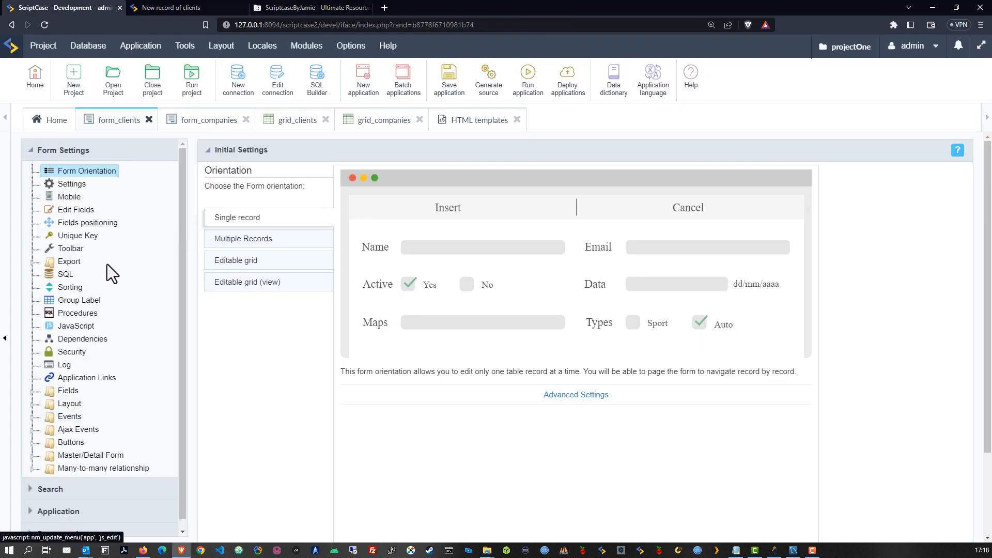
# Set the clients form's vertical alignment to Top and check its table width setting
pyautogui.click(52, 186)
pyautogui.click(405, 263)
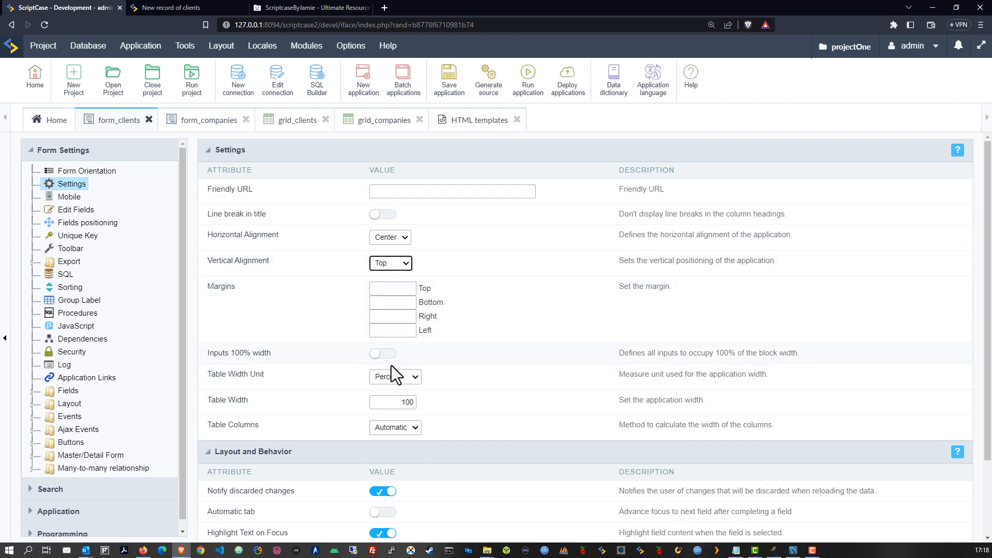
pyautogui.click(400, 402)
pyautogui.scroll(-1, 489, 354)
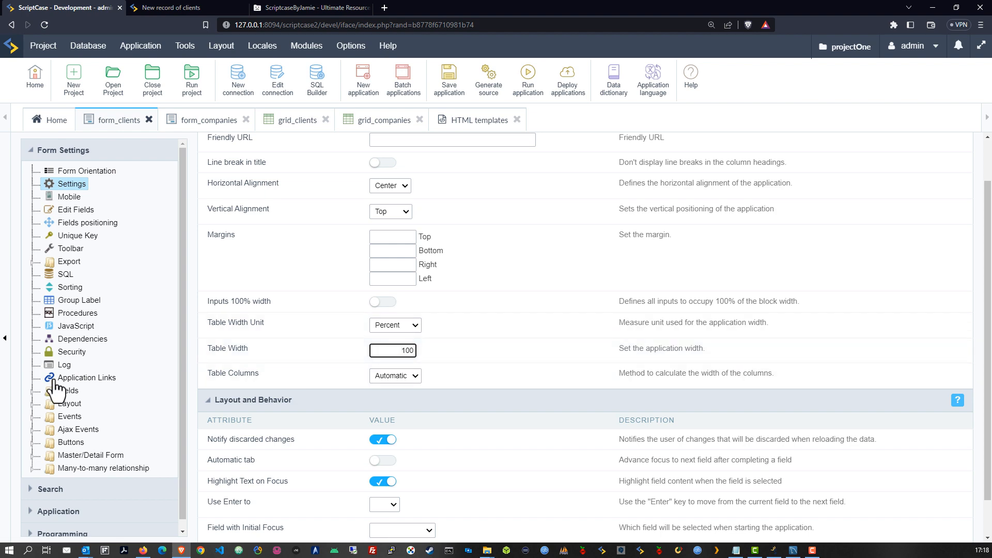
# Turn off Display Header in the clients form's layout and run the form
pyautogui.scroll(-1, 26, 413)
pyautogui.click(32, 396)
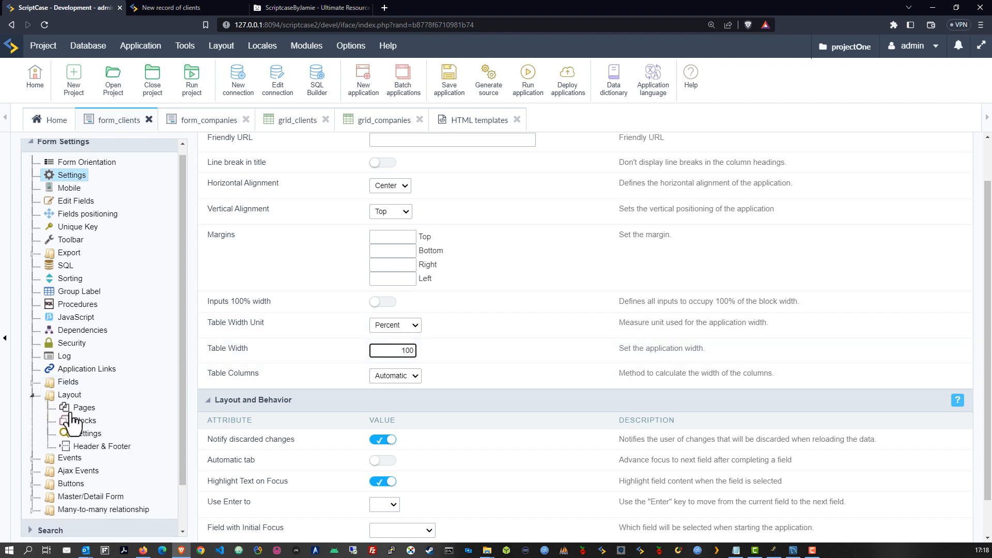
pyautogui.click(116, 446)
pyautogui.click(603, 336)
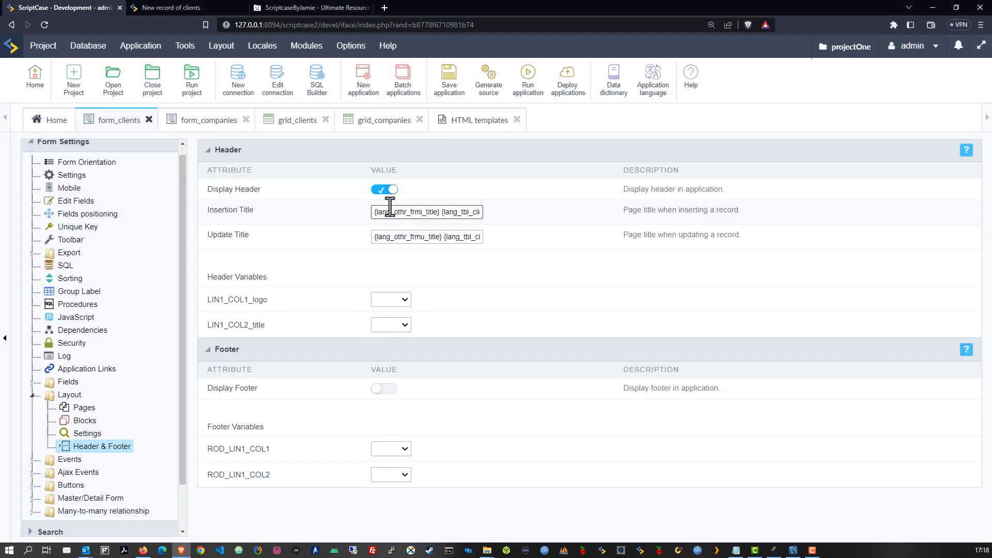
pyautogui.click(382, 190)
pyautogui.click(528, 78)
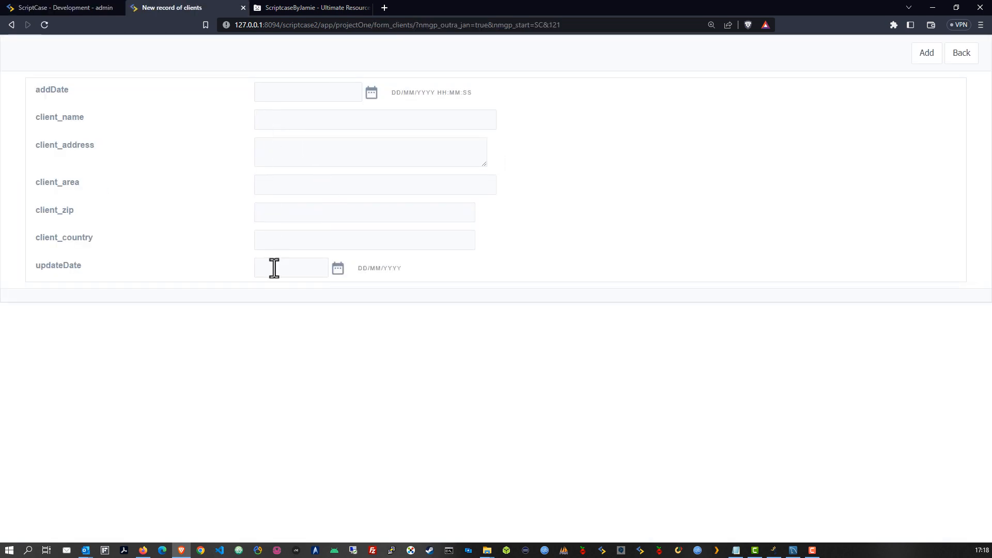
# Move the updateDate and addDate fields of the clients form into the Fields Not Shown section
pyautogui.click(45, 6)
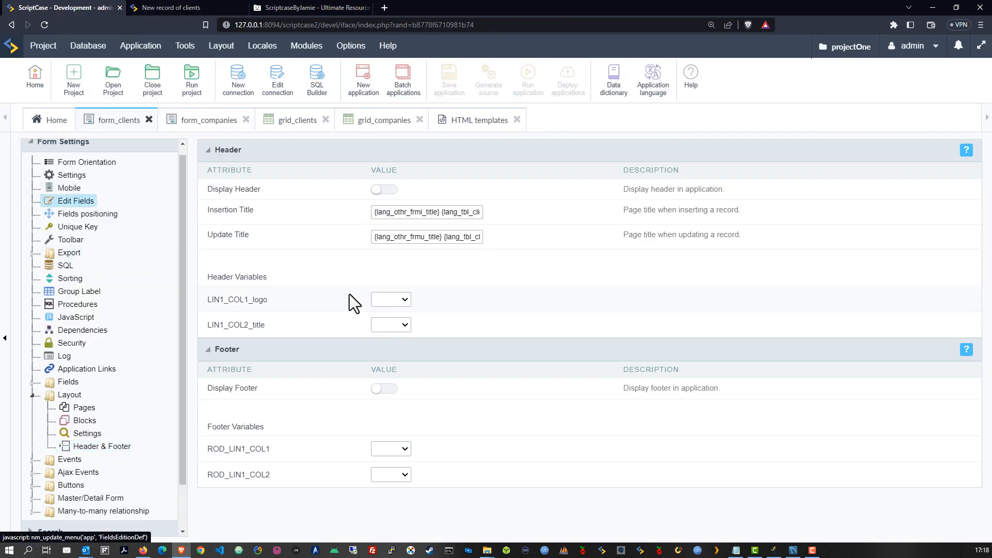
pyautogui.moveTo(289, 230); pyautogui.dragTo(290, 382)
pyautogui.moveTo(295, 346); pyautogui.dragTo(295, 366)
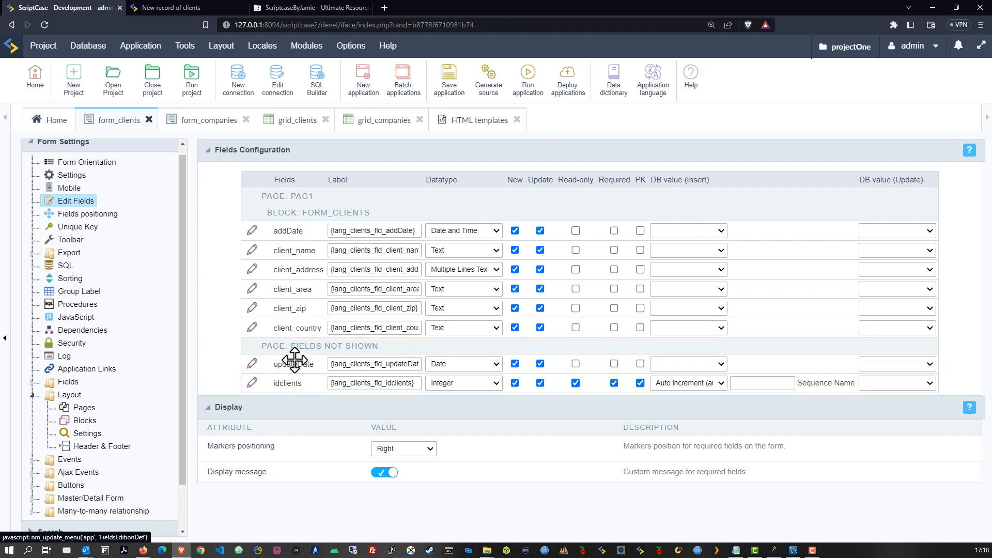
pyautogui.moveTo(284, 231); pyautogui.dragTo(283, 350)
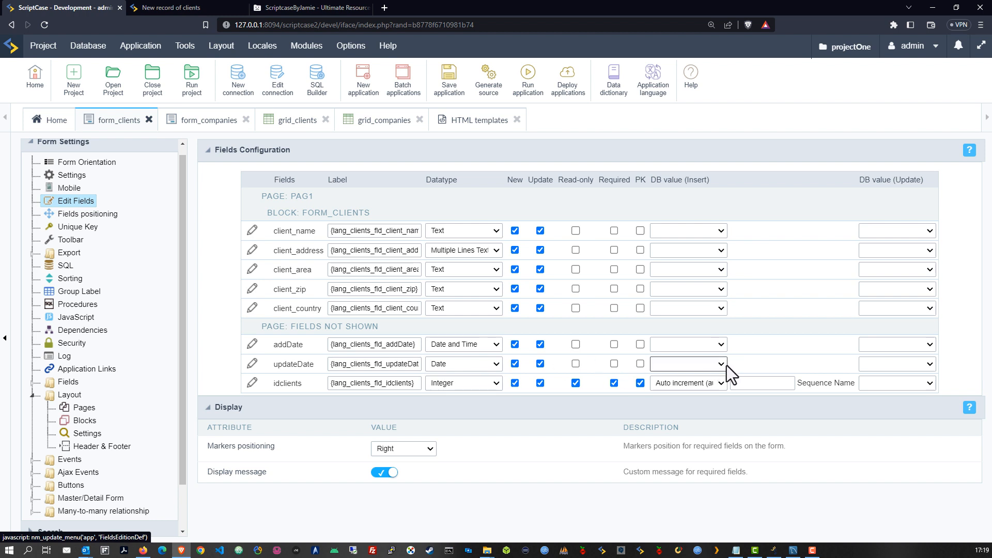
# Set addDate's database insert value to Datetime of insert and updateDate's update value to Date of update, and save the form
pyautogui.click(708, 345)
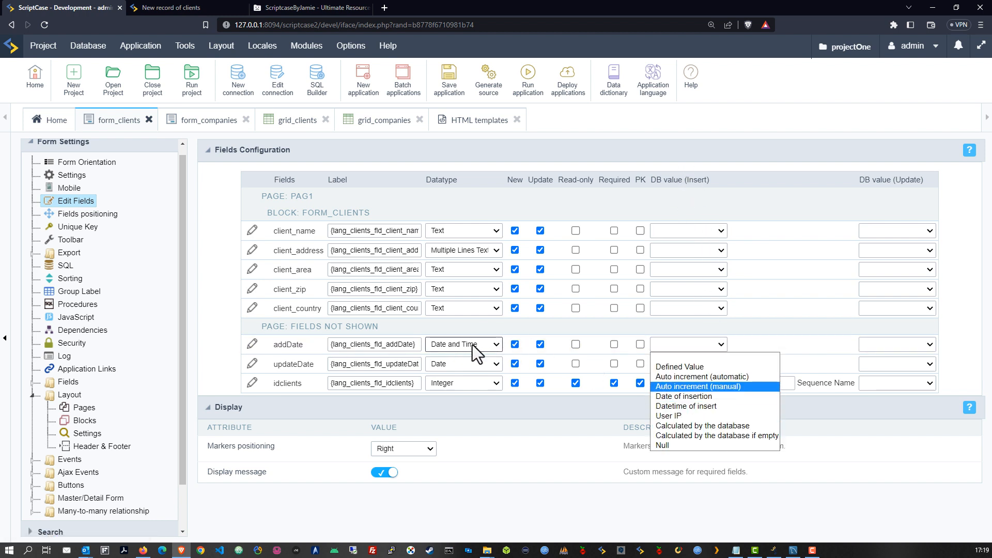
pyautogui.click(682, 406)
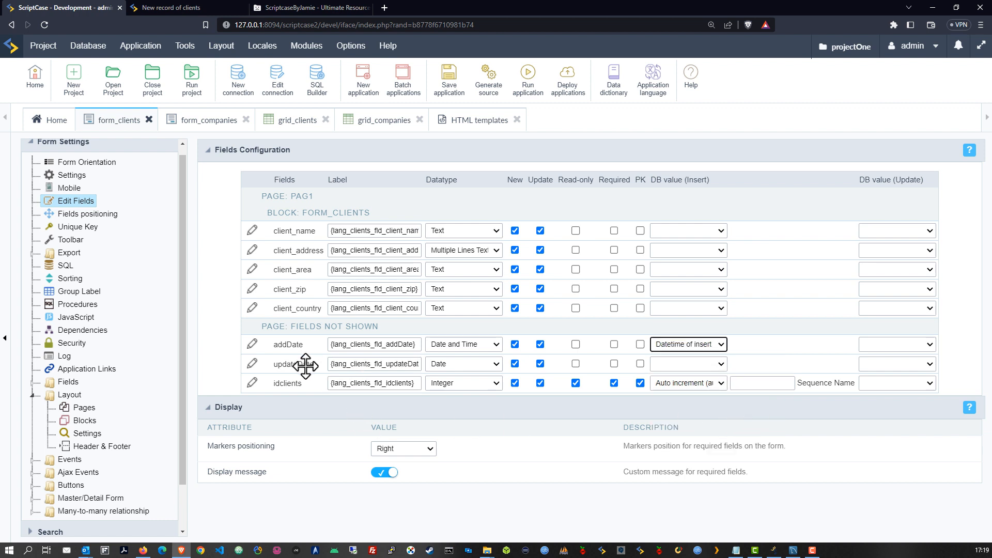
pyautogui.click(912, 363)
pyautogui.click(921, 398)
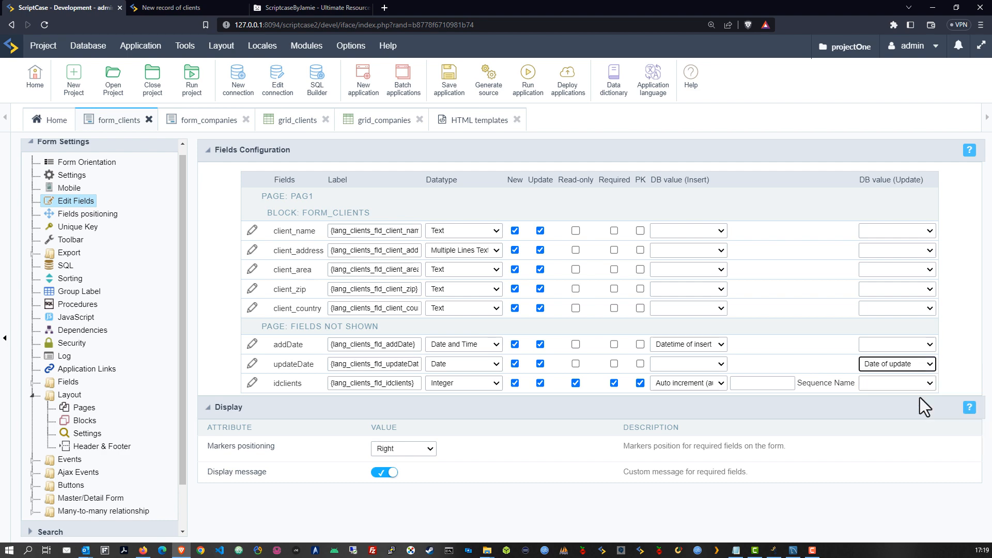
pyautogui.click(449, 78)
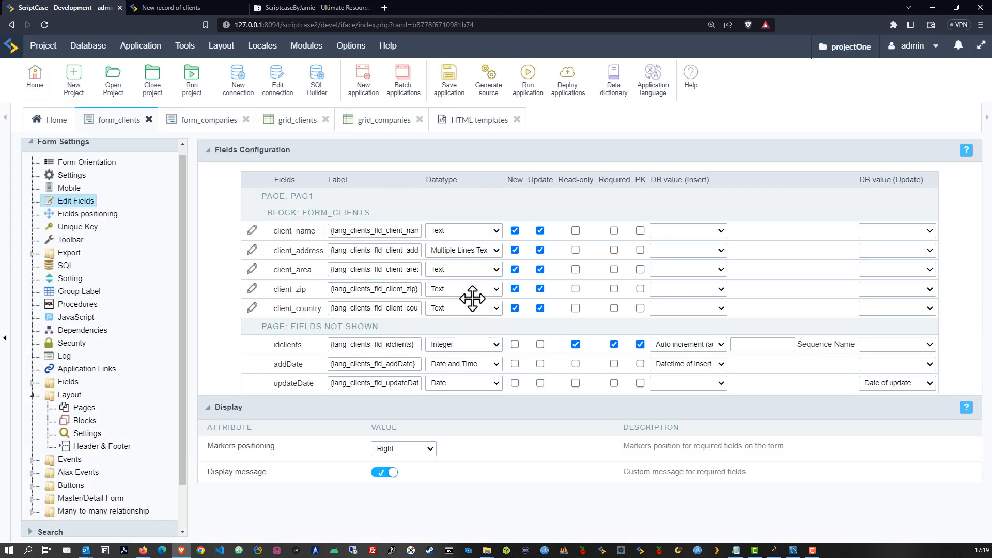
# Change the client_country field's datatype to Select and save the clients form
pyautogui.click(451, 308)
pyautogui.scroll(-5, 451, 383)
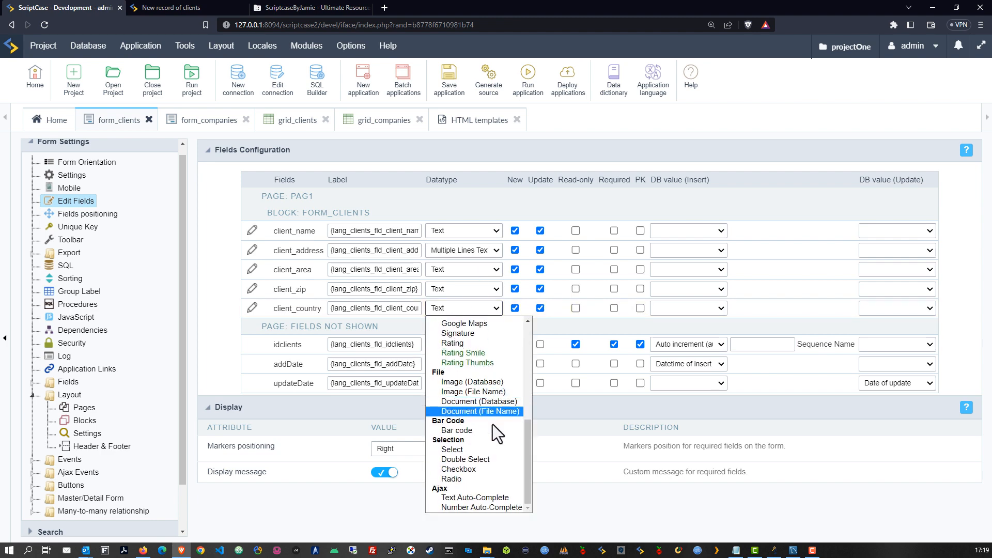
pyautogui.click(477, 448)
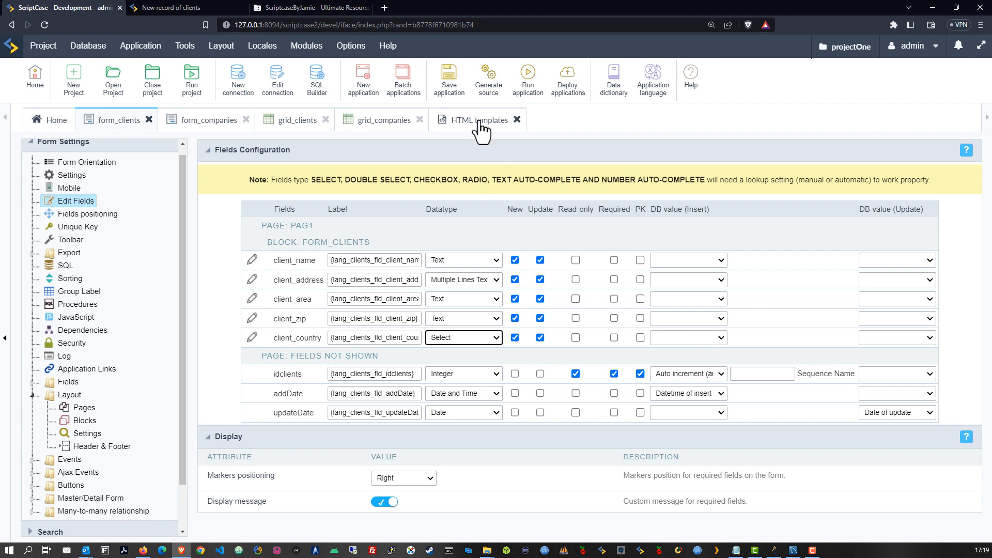
pyautogui.click(449, 77)
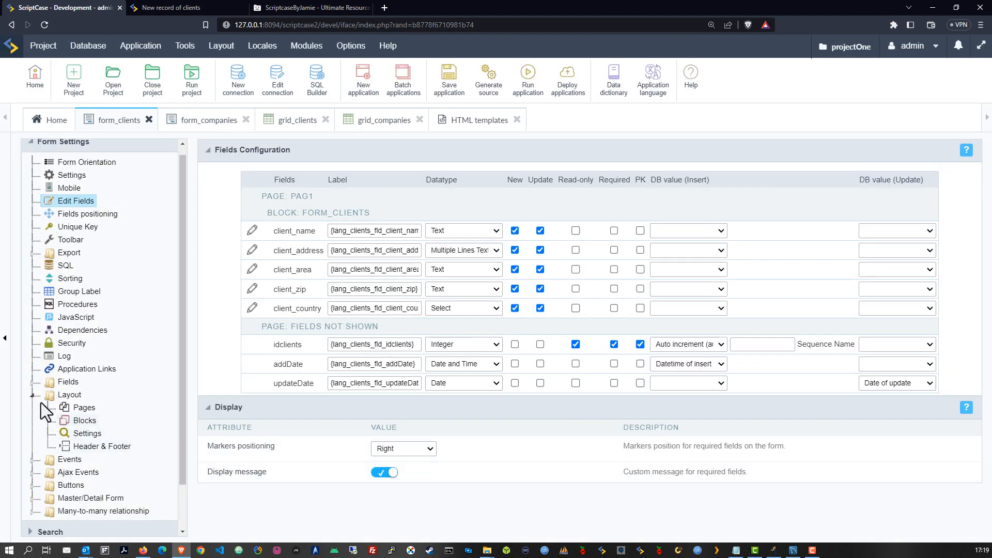
# Set the client_country field's lookup method to Manual and load the predefined country list as its lookup definition
pyautogui.click(32, 382)
pyautogui.click(97, 446)
pyautogui.scroll(-8, 569, 355)
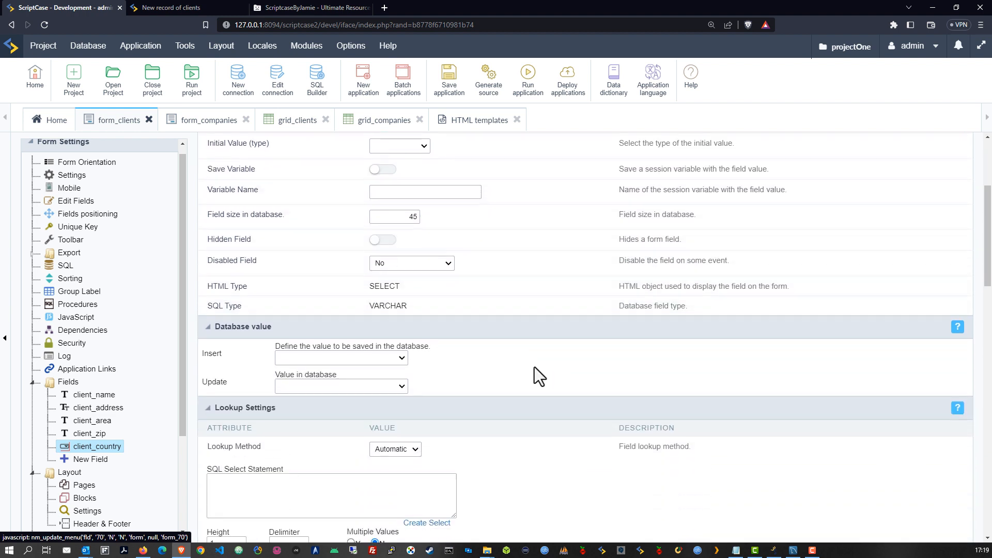
pyautogui.click(393, 241)
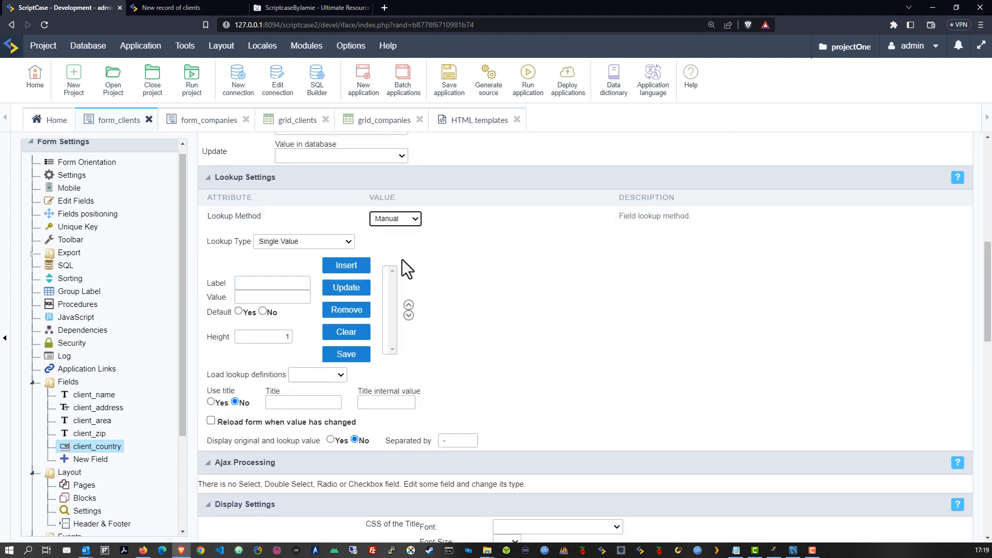
pyautogui.click(317, 375)
pyautogui.click(320, 406)
pyautogui.scroll(-2, 505, 383)
pyautogui.scroll(3, 506, 384)
# Run the clients form and examine how the field labels are placed relative to their inputs
pyautogui.click(527, 82)
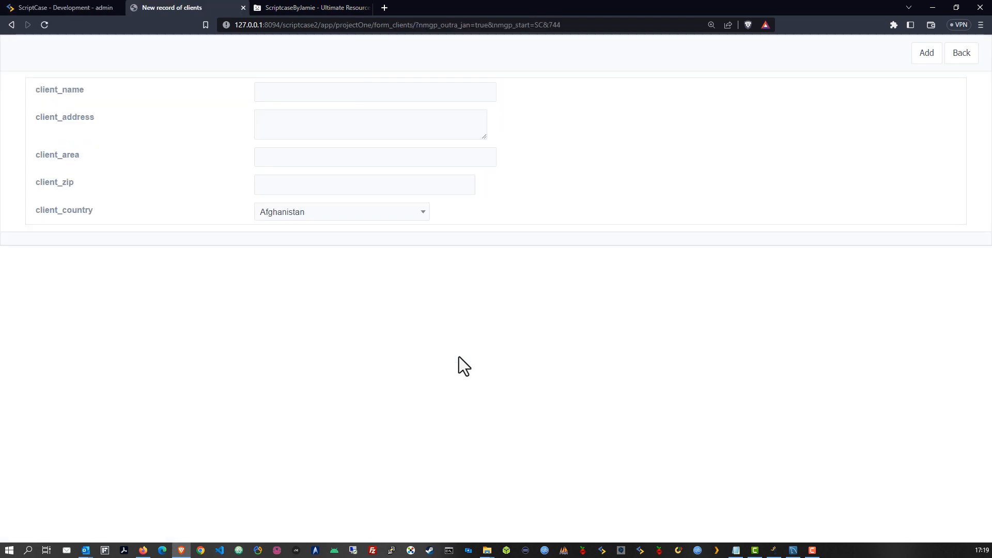
pyautogui.click(332, 98)
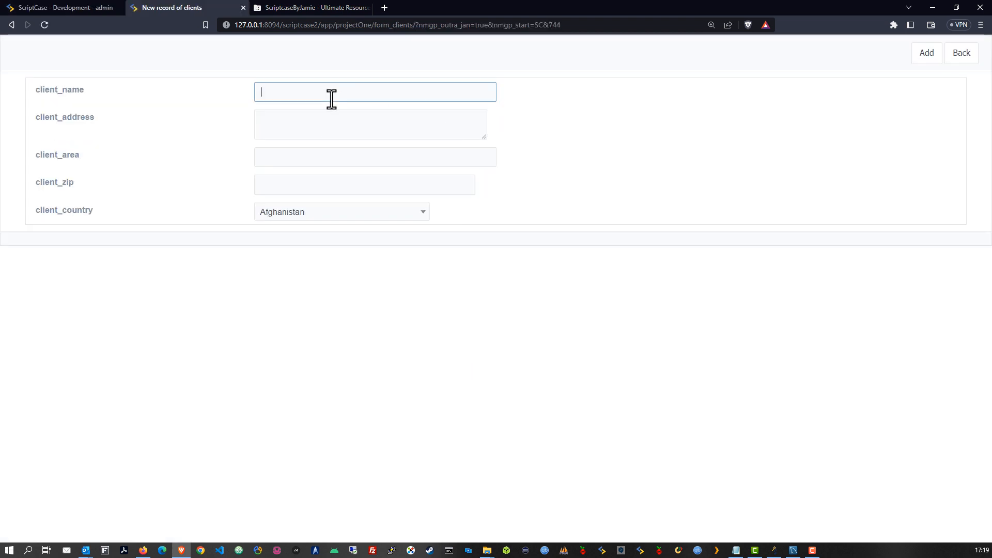
pyautogui.moveTo(51, 89); pyautogui.dragTo(102, 100)
pyautogui.click(109, 119)
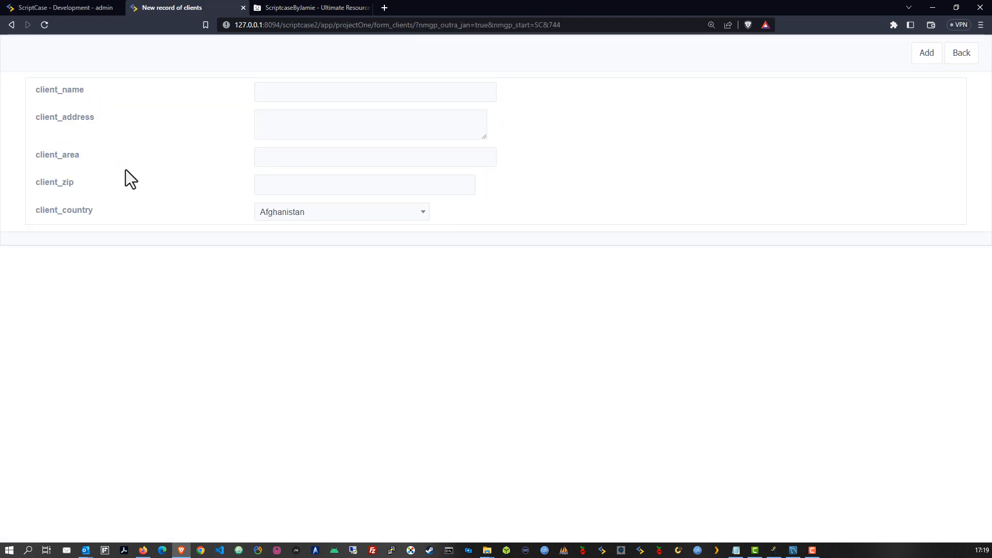
# Set the label position of the form_clients block to Above and run the form to view the new layout
pyautogui.click(63, 9)
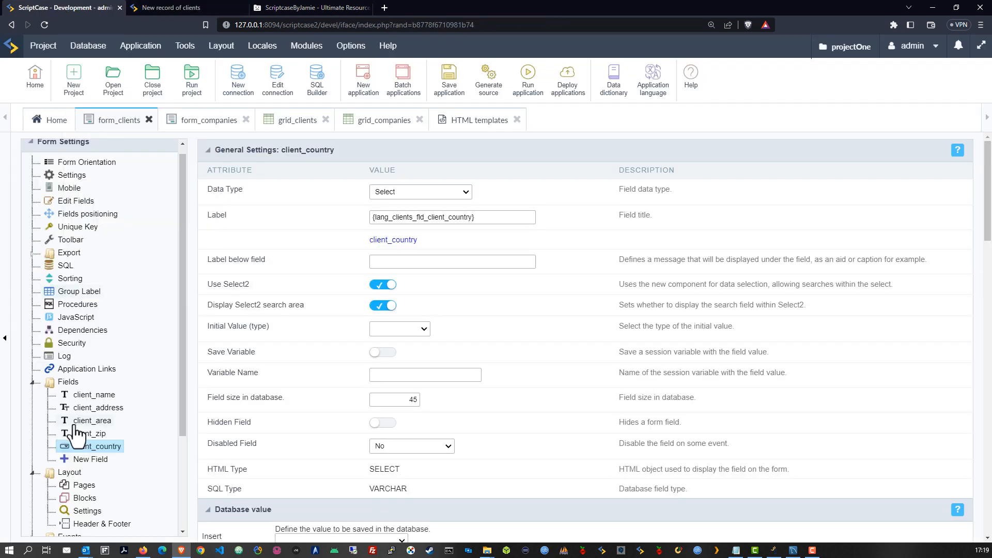
pyautogui.click(33, 385)
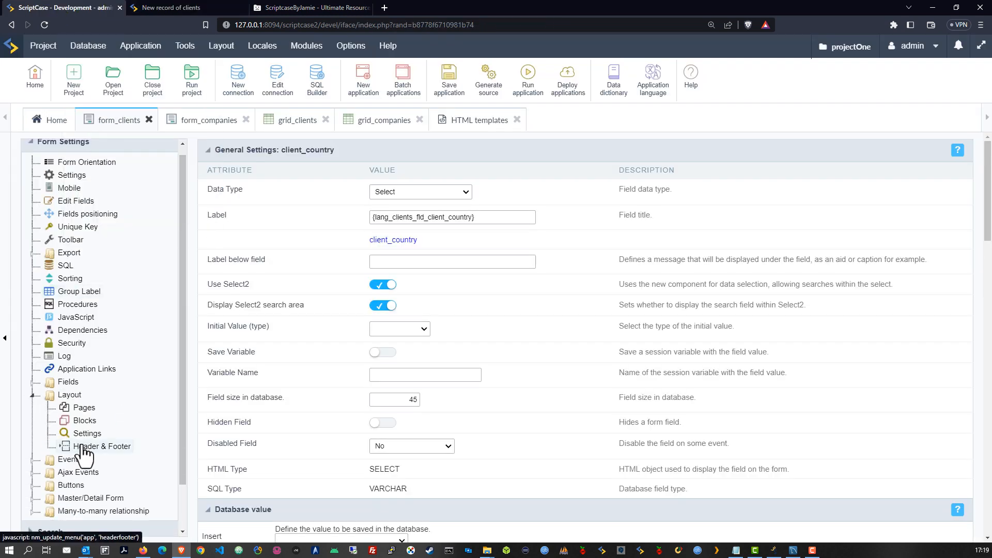
pyautogui.click(80, 421)
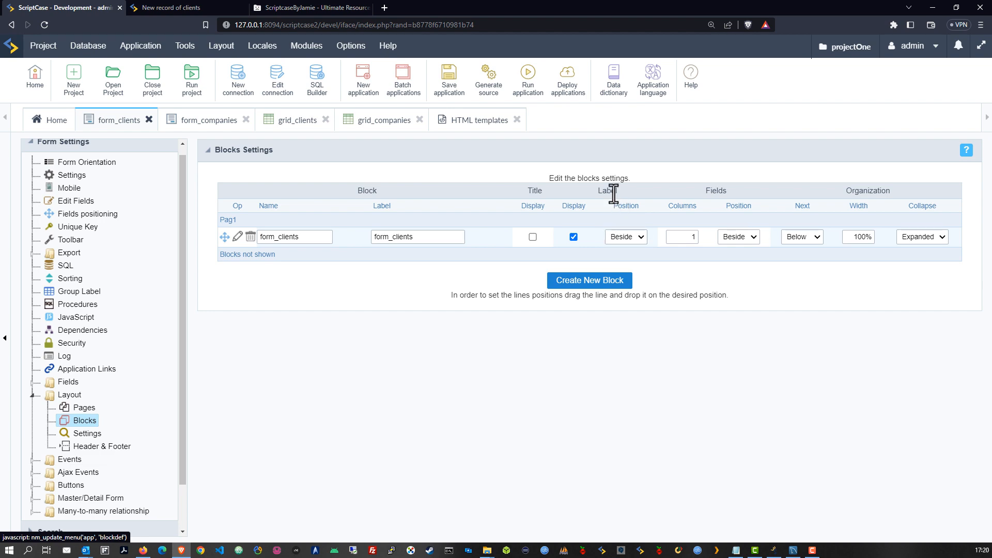
pyautogui.rightClick(624, 237)
pyautogui.click(619, 235)
pyautogui.click(624, 260)
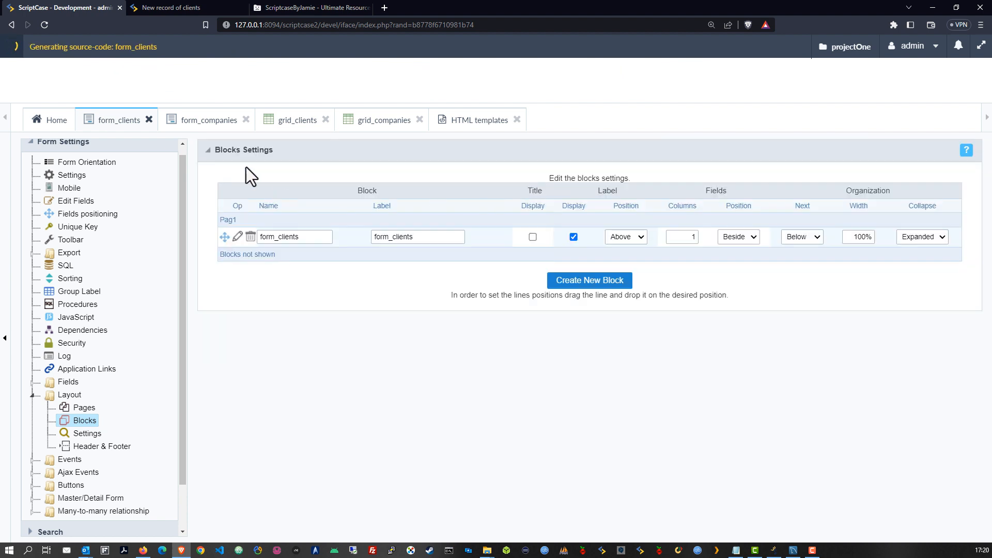
pyautogui.click(178, 7)
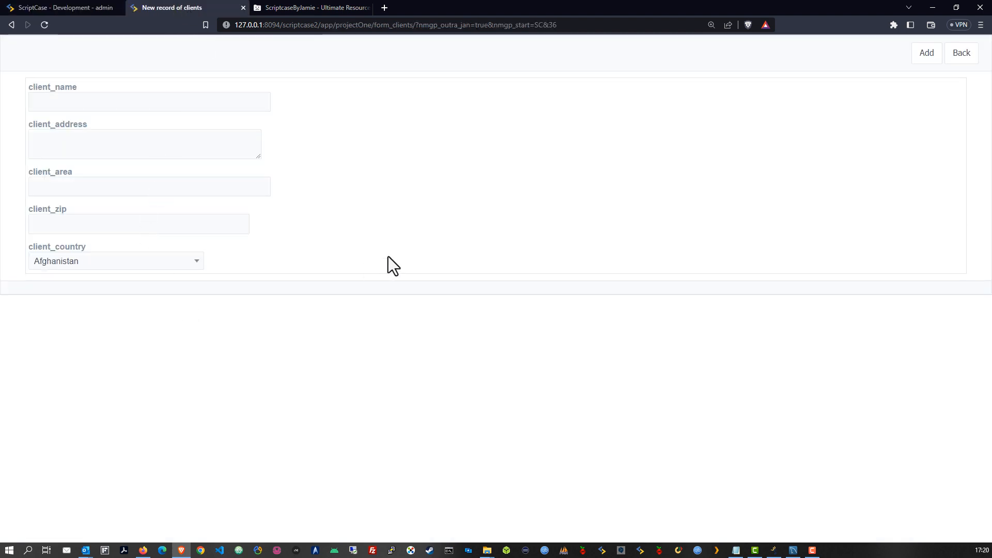